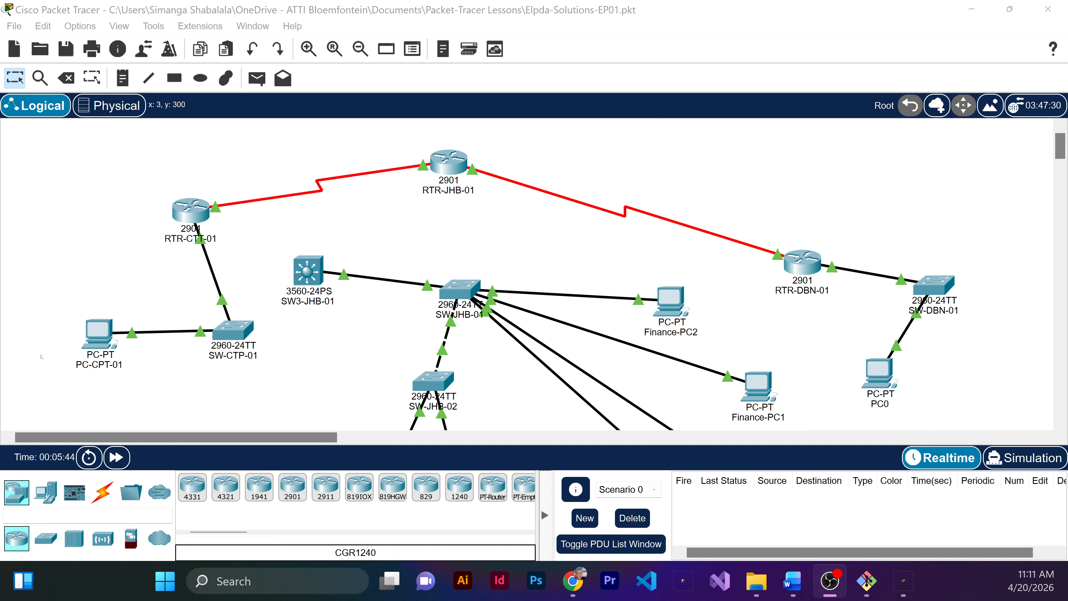
left_click(359, 331)
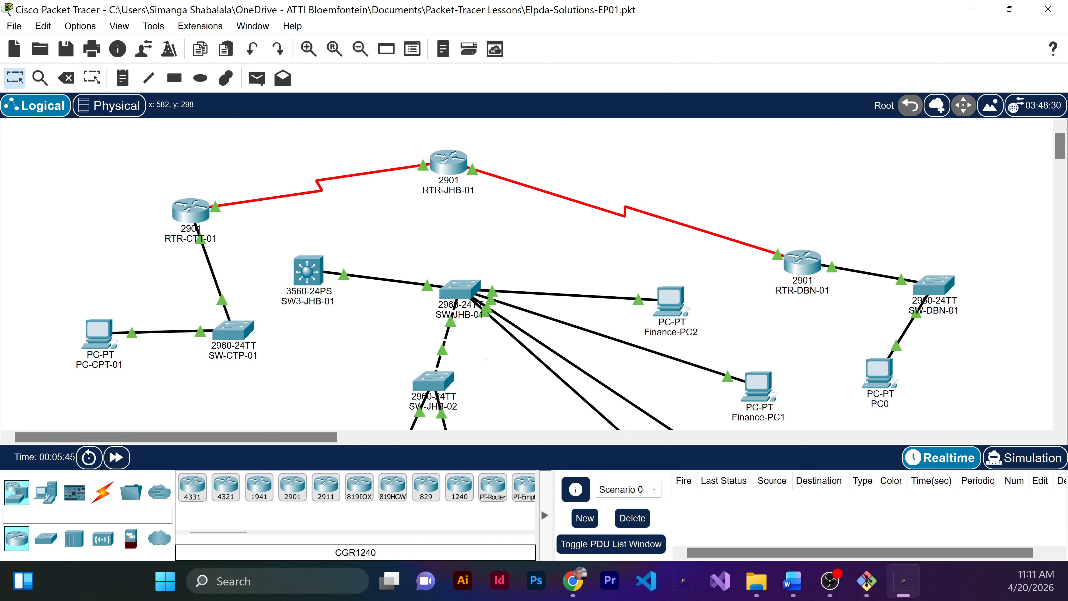
left_click_drag(486, 372, 461, 290)
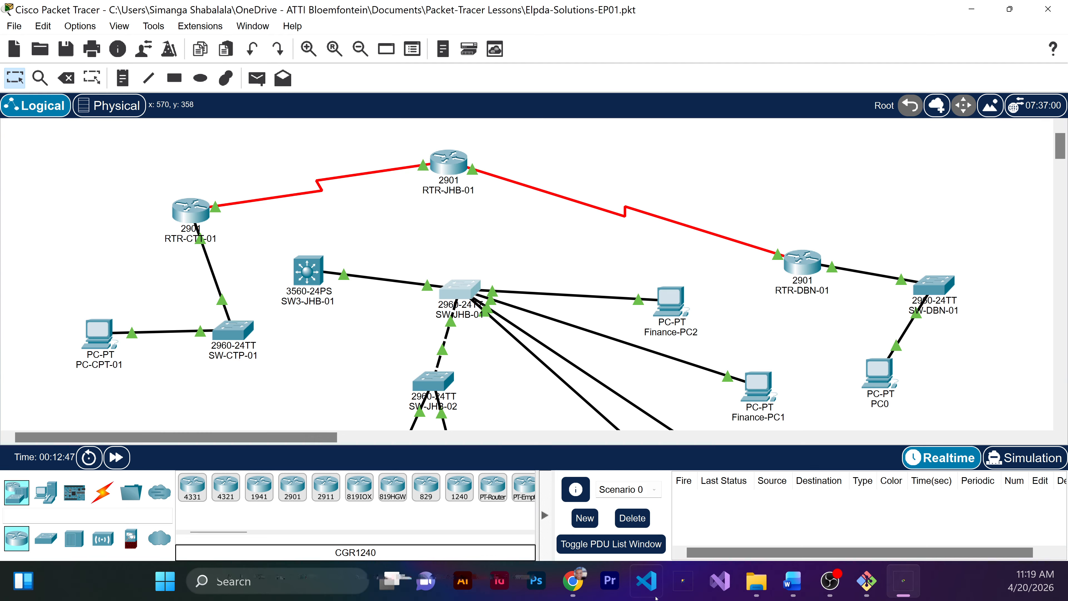
Step: Add a 2960 switch to the workspace between SW-JHB-02 and the HR PCs
left_click(43, 538)
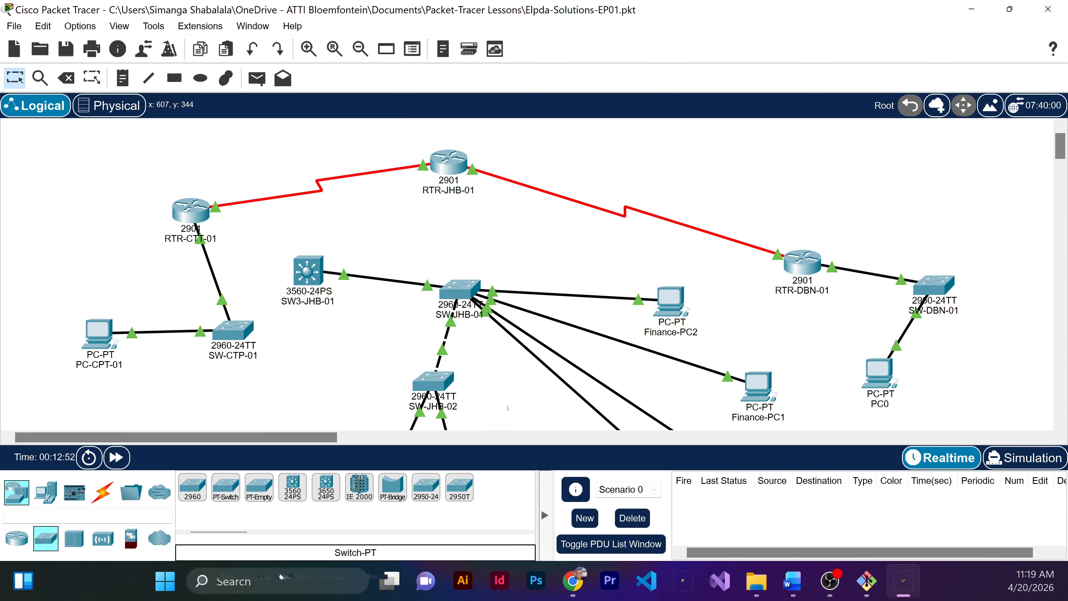
scroll(514, 340, "down", 4)
scroll(514, 339, "up", 1)
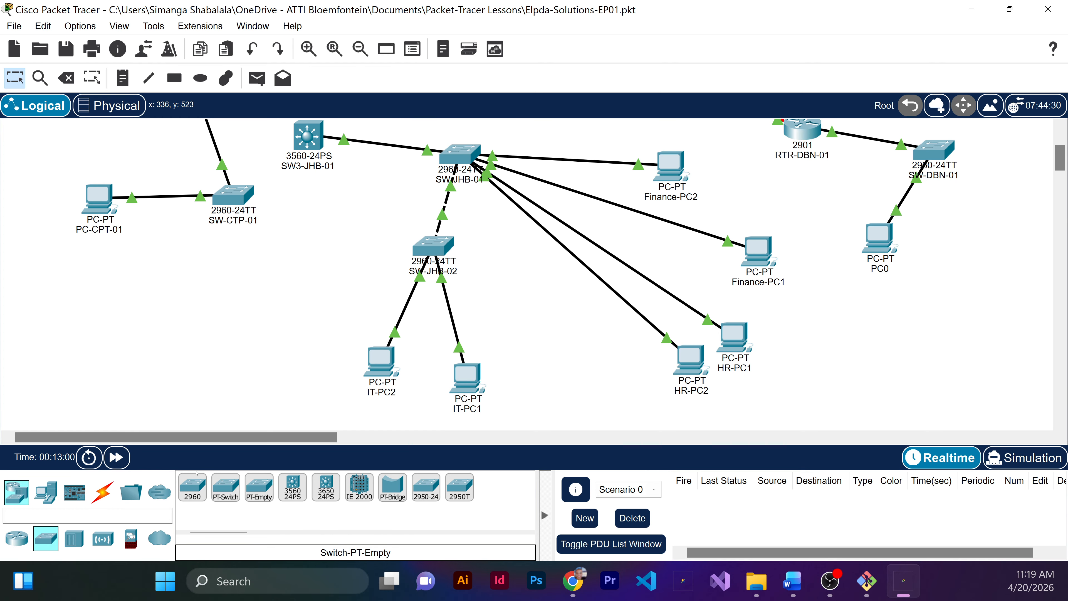
left_click(192, 487)
left_click(521, 318)
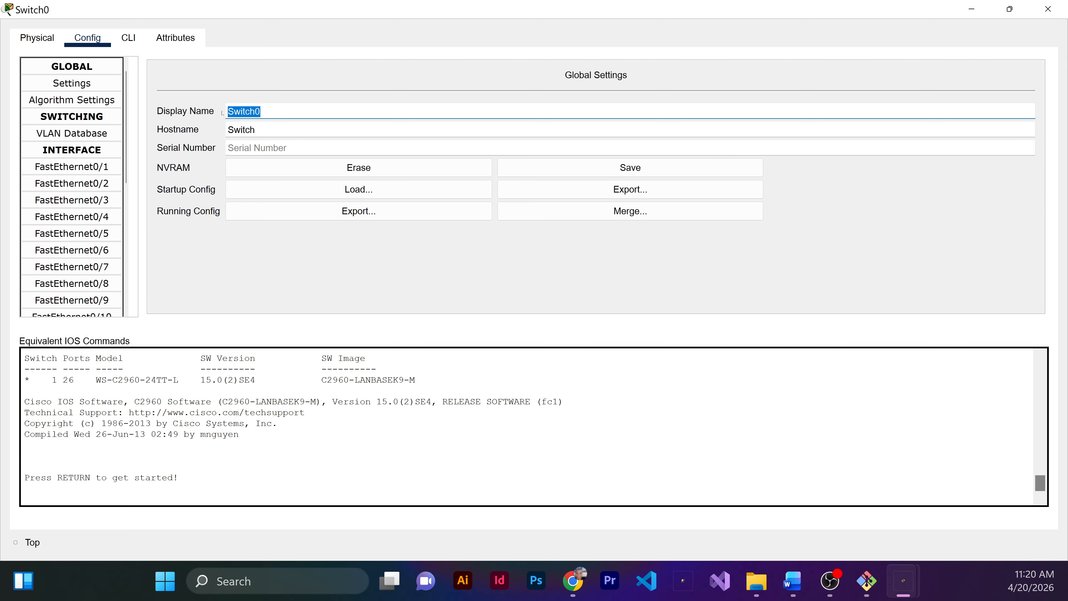
Step: Set the new switch's display name to SW-JHB-03 and close its settings
type("SW-JHB")
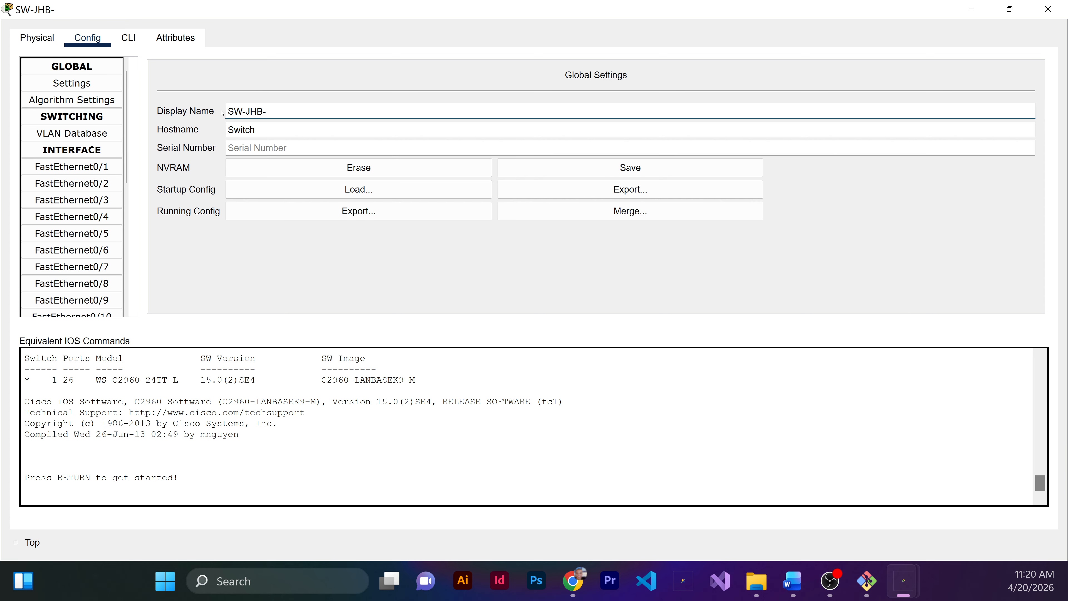
type("-03")
key("Escape")
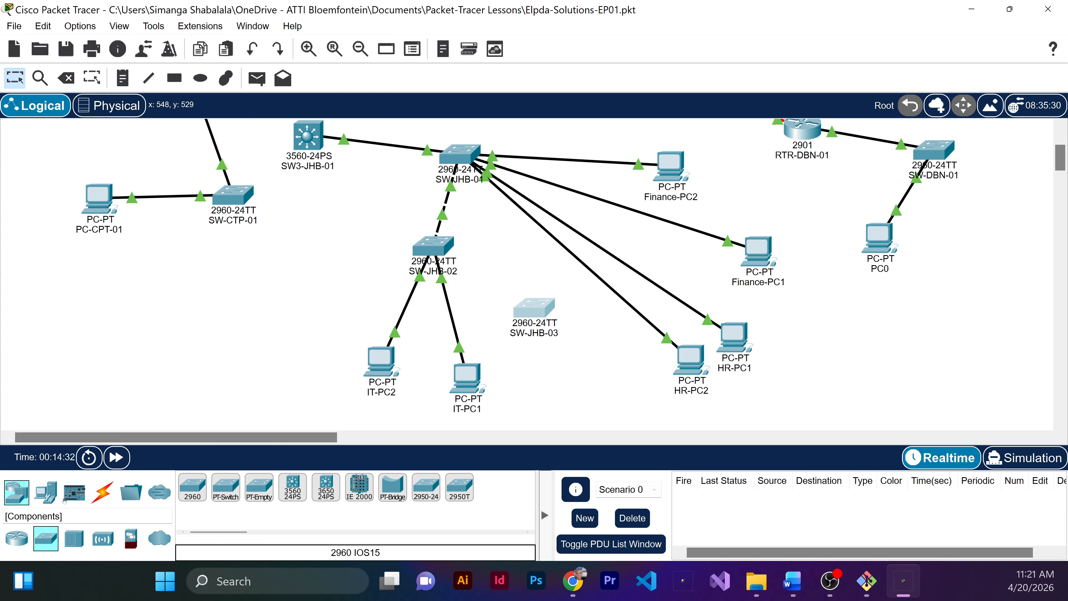
Step: Place two PCs in the workspace below SW-JHB-03
left_click(46, 491)
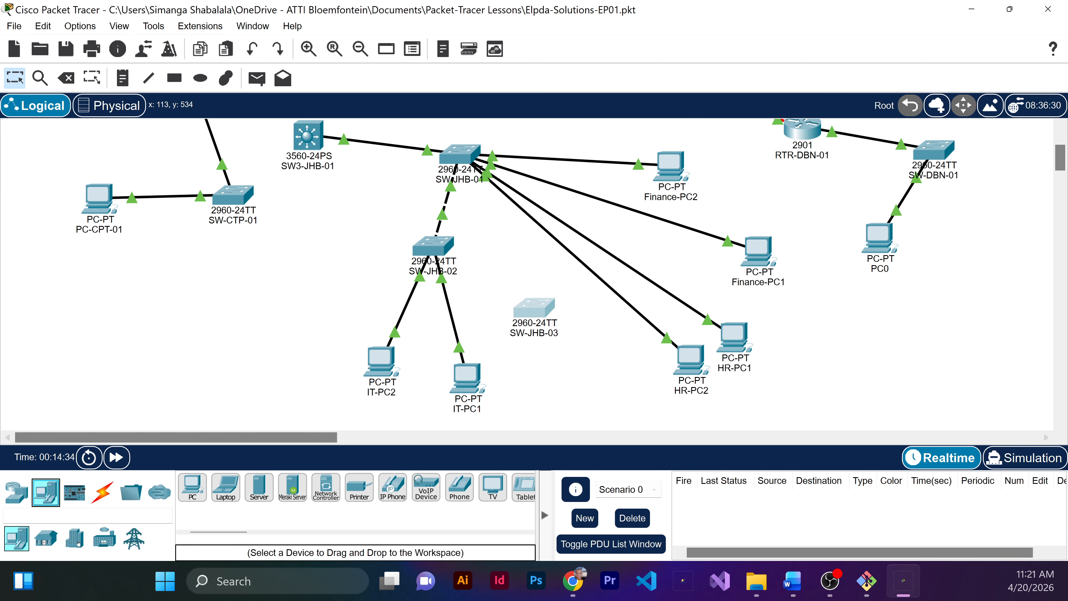
left_click(193, 488)
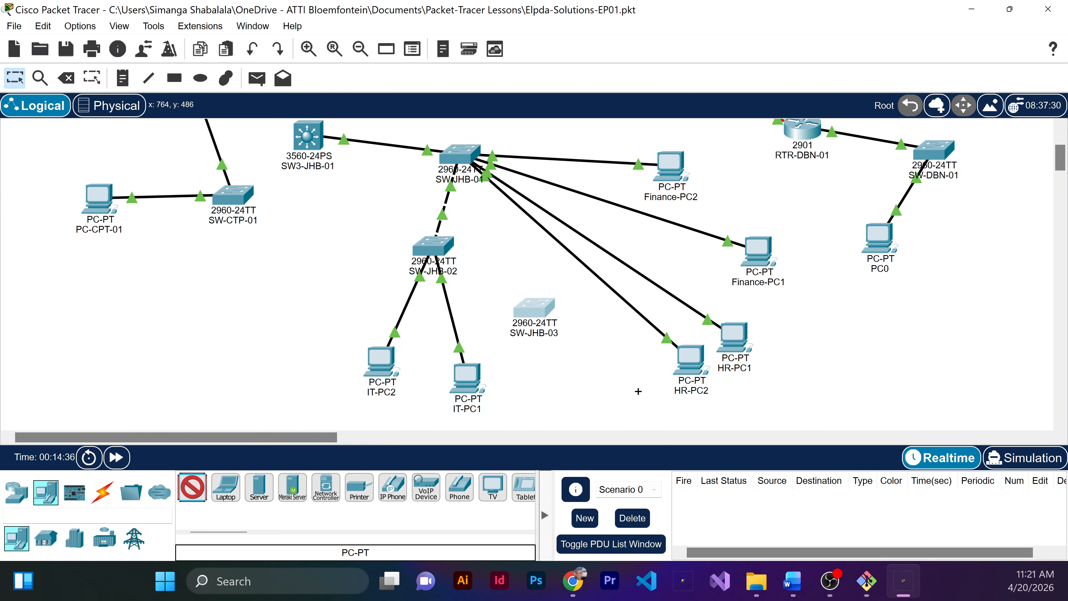
left_click(623, 390)
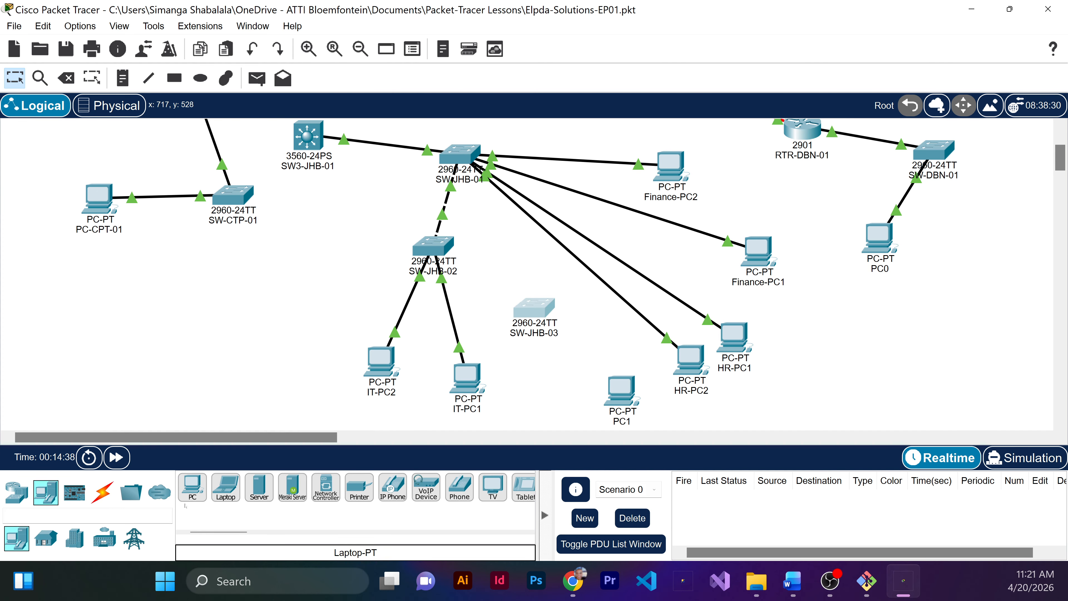
left_click(192, 488)
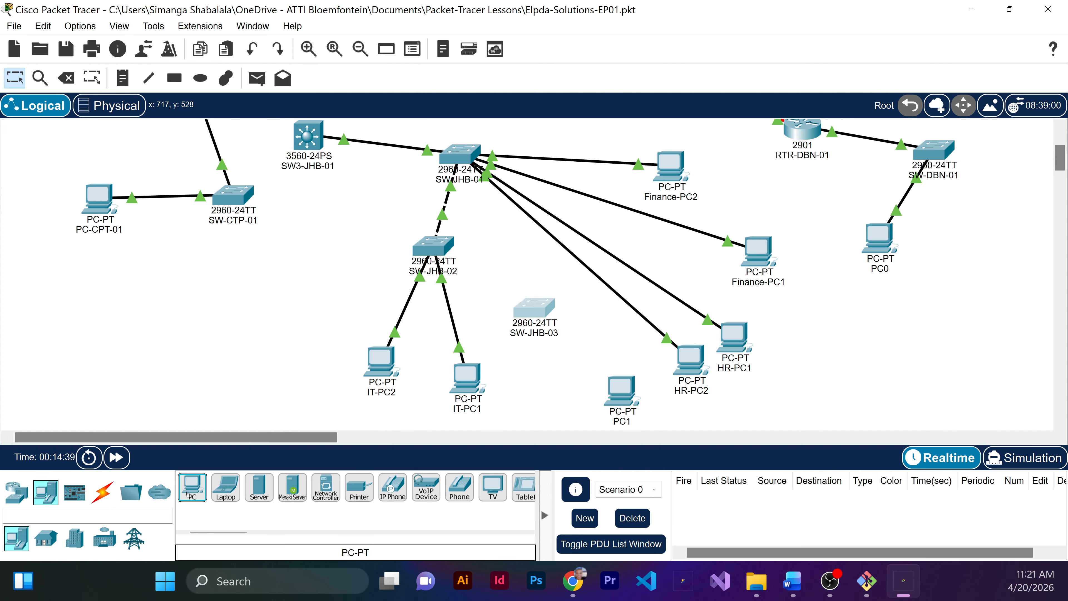
left_click(539, 418)
Step: Change PC1's display name to Mgmt-PC1
scroll(617, 349, "down", 1)
left_click(617, 349)
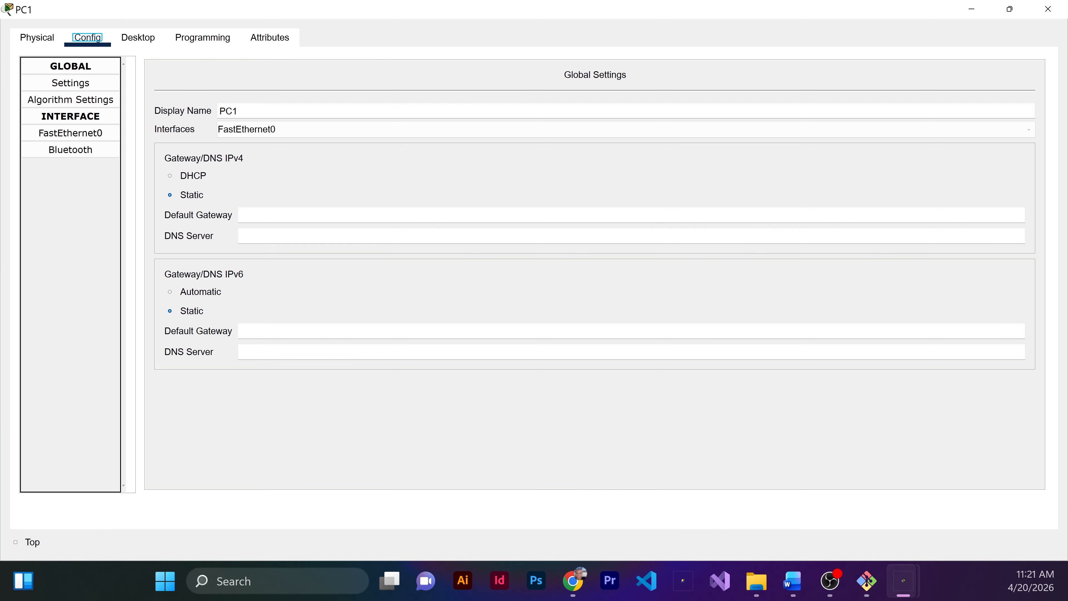
left_click_drag(247, 111, 219, 111)
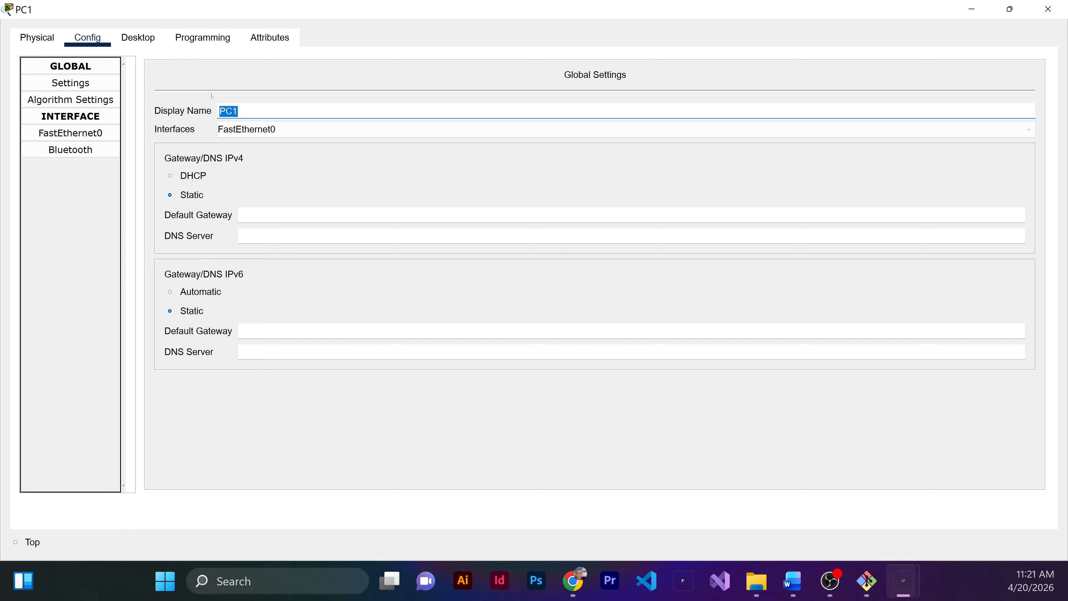
type("Mgmt-PC1")
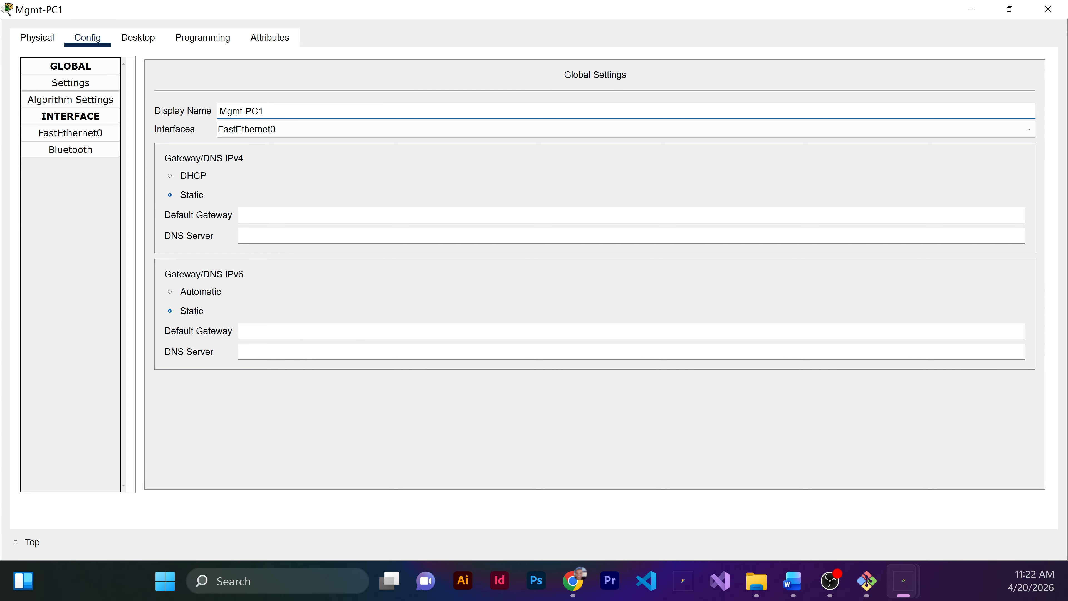
Step: Give Mgmt-PC1 the static IPv4 address 10.10.1.20 with subnet mask 255.255.255.0
left_click(150, 42)
left_click(124, 102)
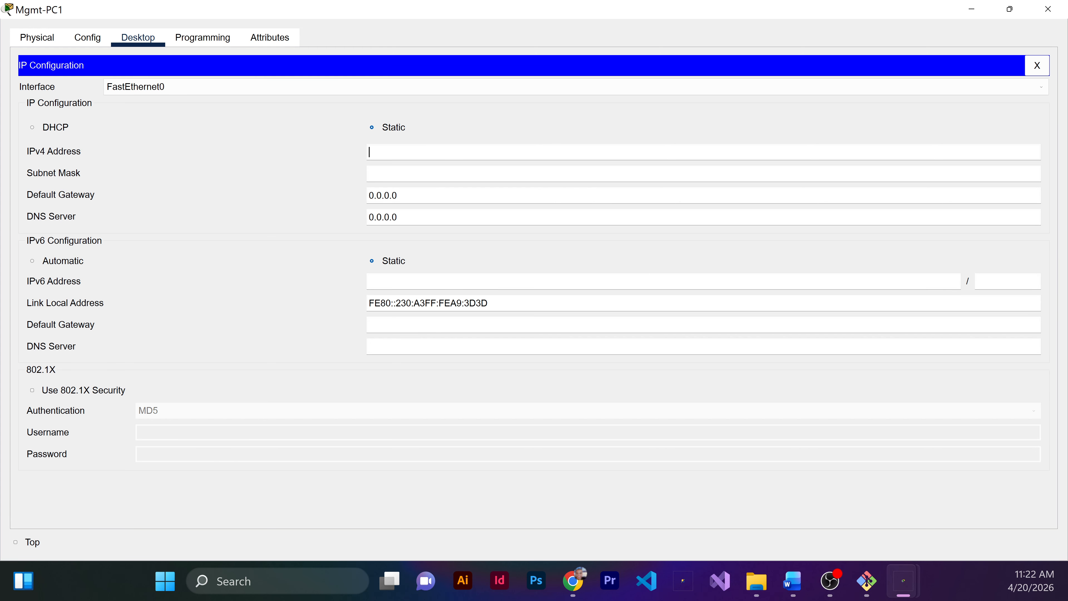
type("10.10.1.20")
key("Tab")
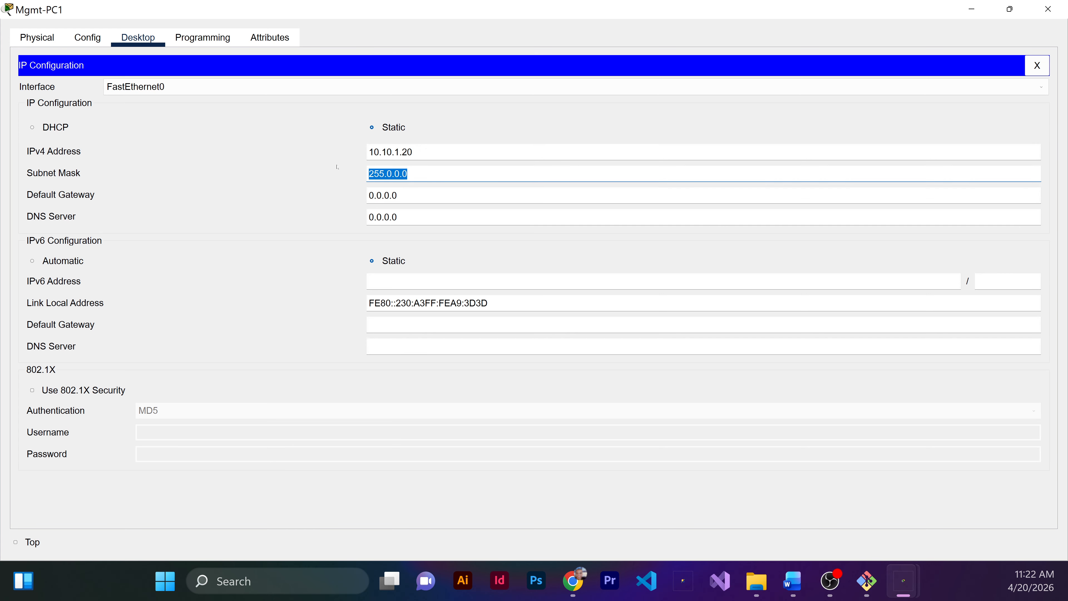
type("255.255.255.0")
key("Tab")
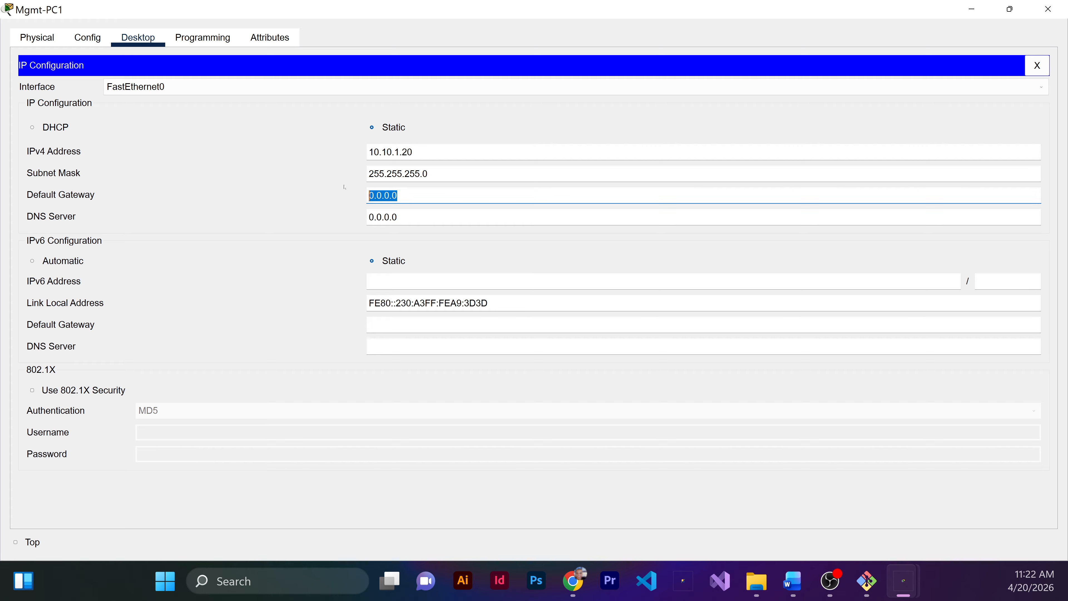
Step: Set Mgmt-PC1's IPv4 default gateway to 10.10.1.1 and close its configuration
type("1")
type(".10.1.1")
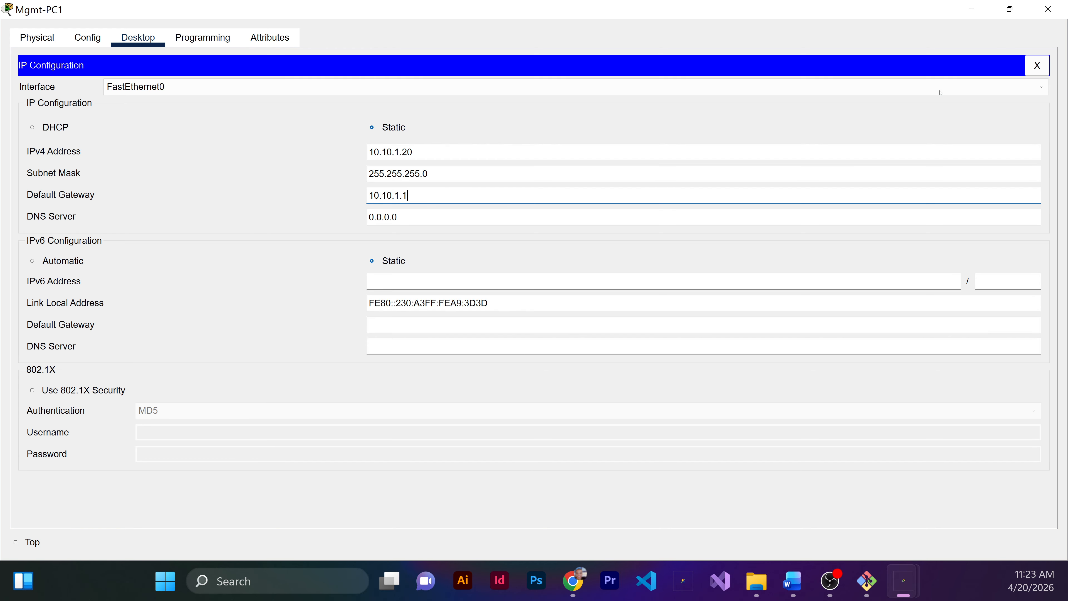
left_click(1042, 9)
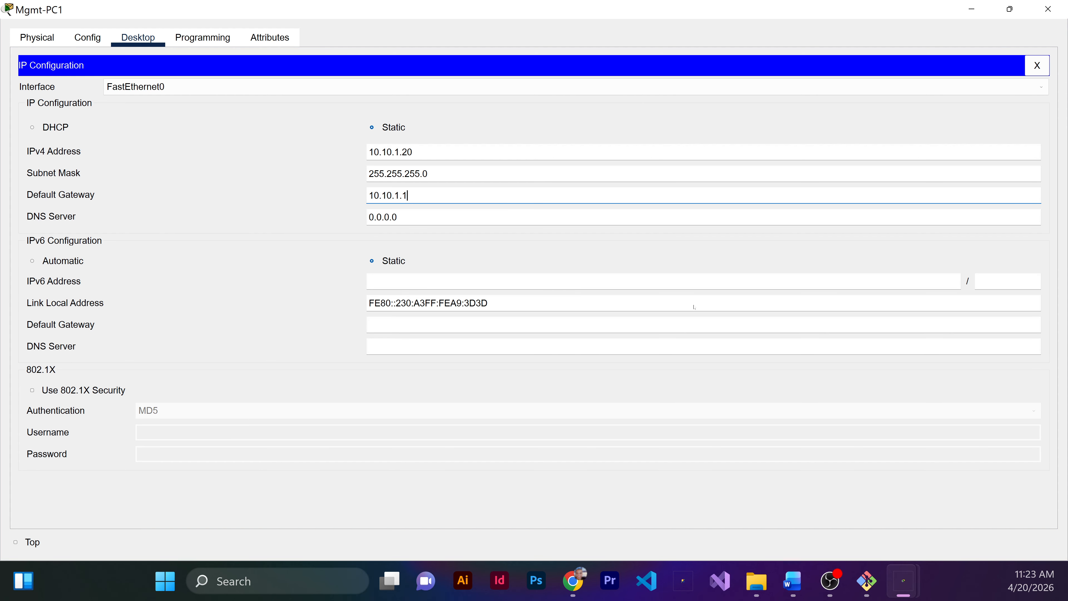
Step: Change PC2's display name to Mgmt-PC2
key("Tab")
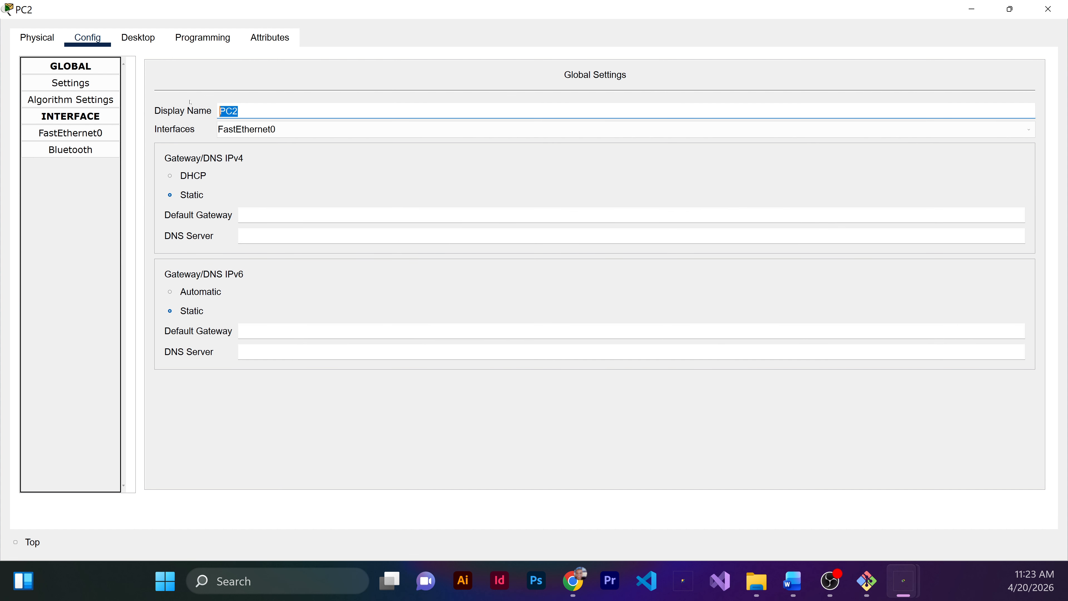
key("BackSpace")
type("Mgmt-PC2")
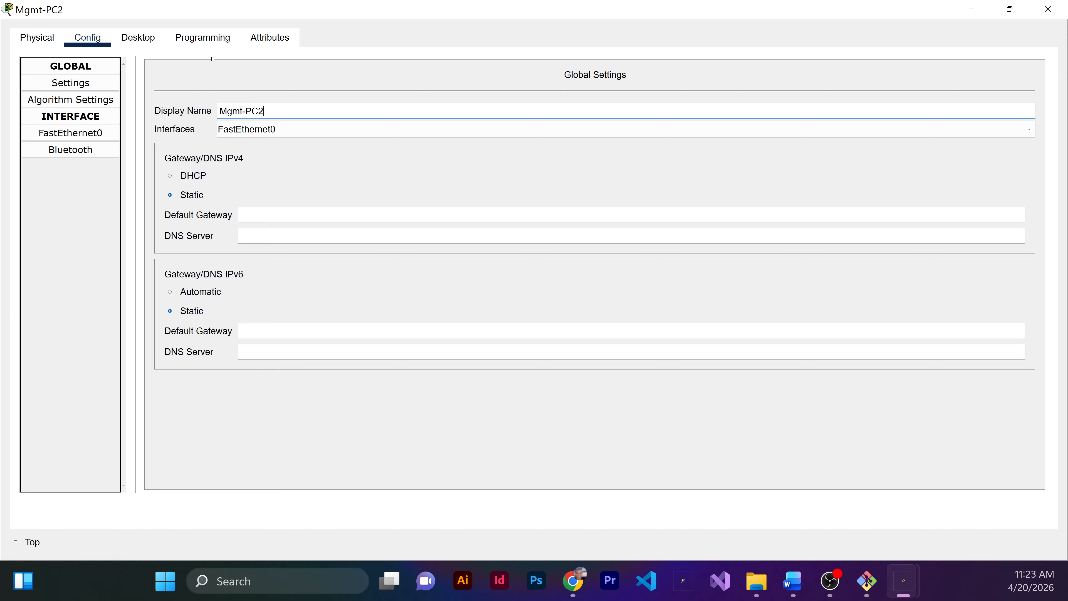
Step: Configure Mgmt-PC2 with static IPv4 address 10.10.1.21, subnet mask 255.255.255.0 and default gateway 10.10.1.1
left_click(138, 38)
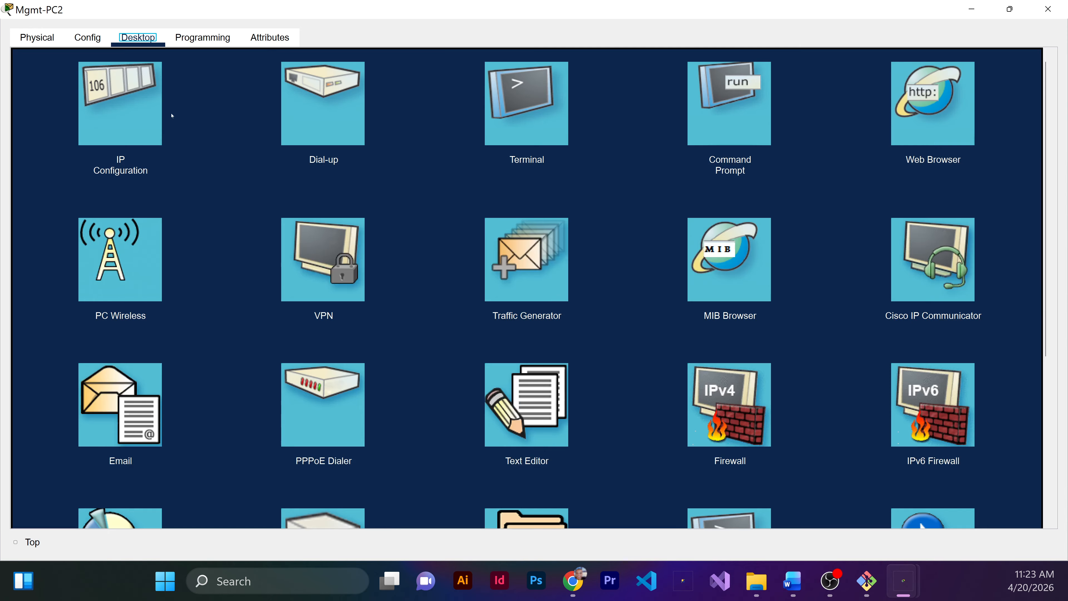
left_click(131, 115)
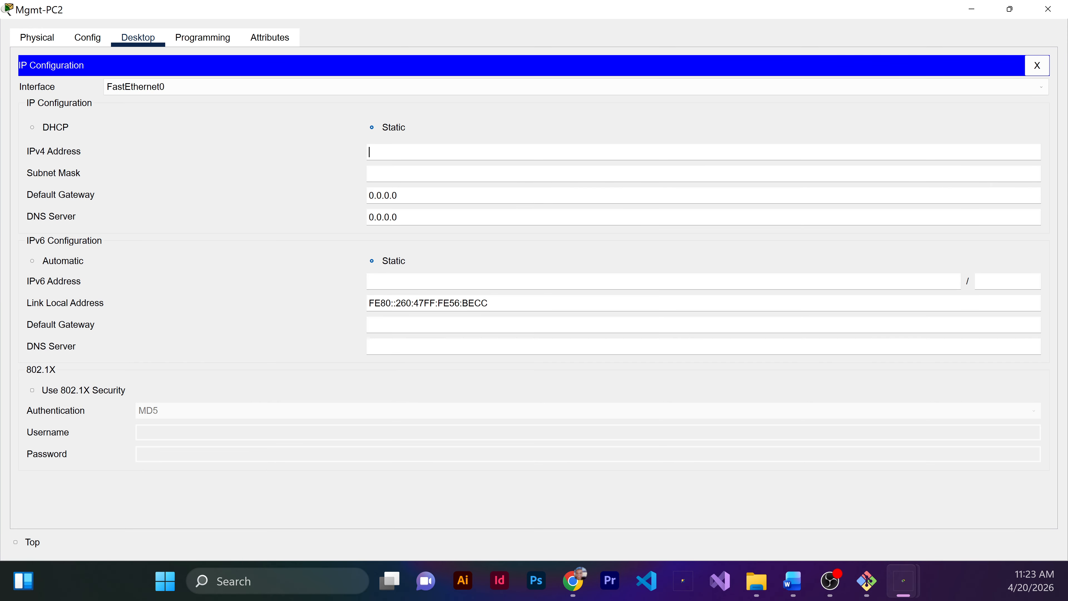
type("10.10.1.21")
key("Tab")
type("255")
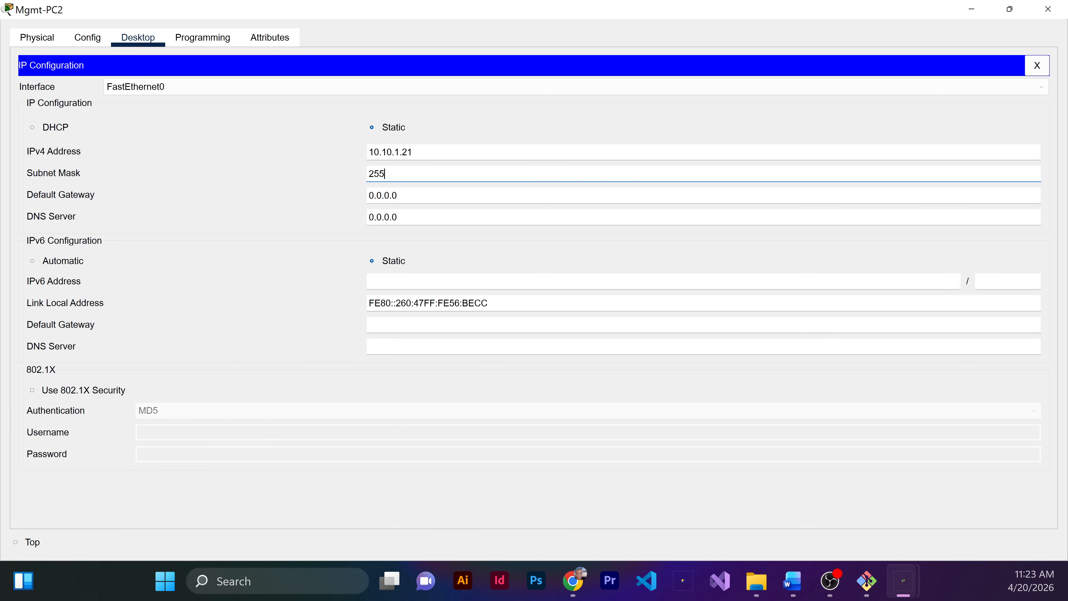
type(".255.255.0")
key("Tab")
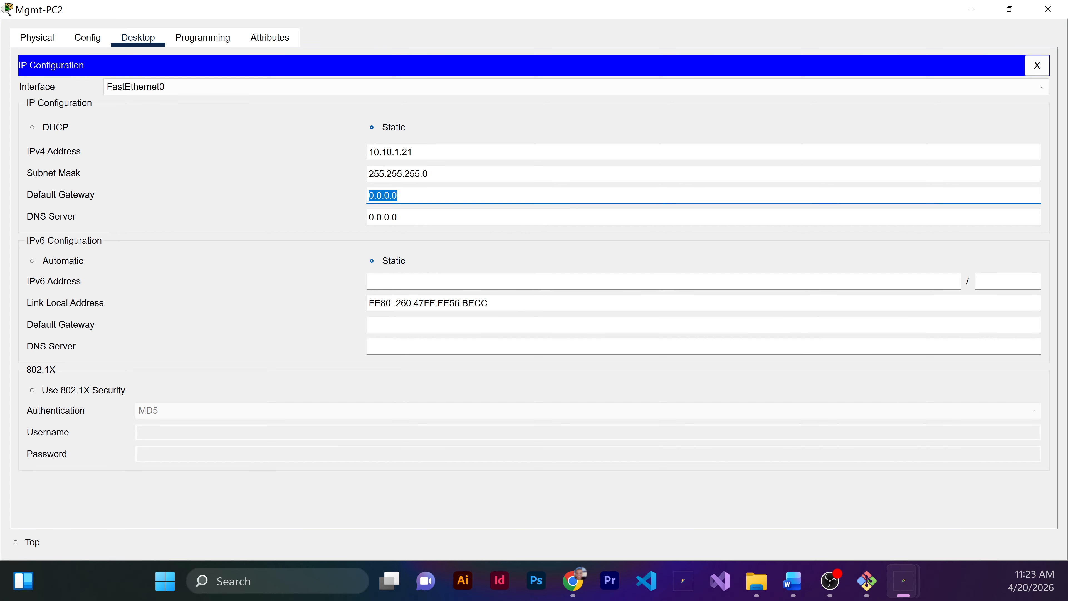
type("10.10.1.1")
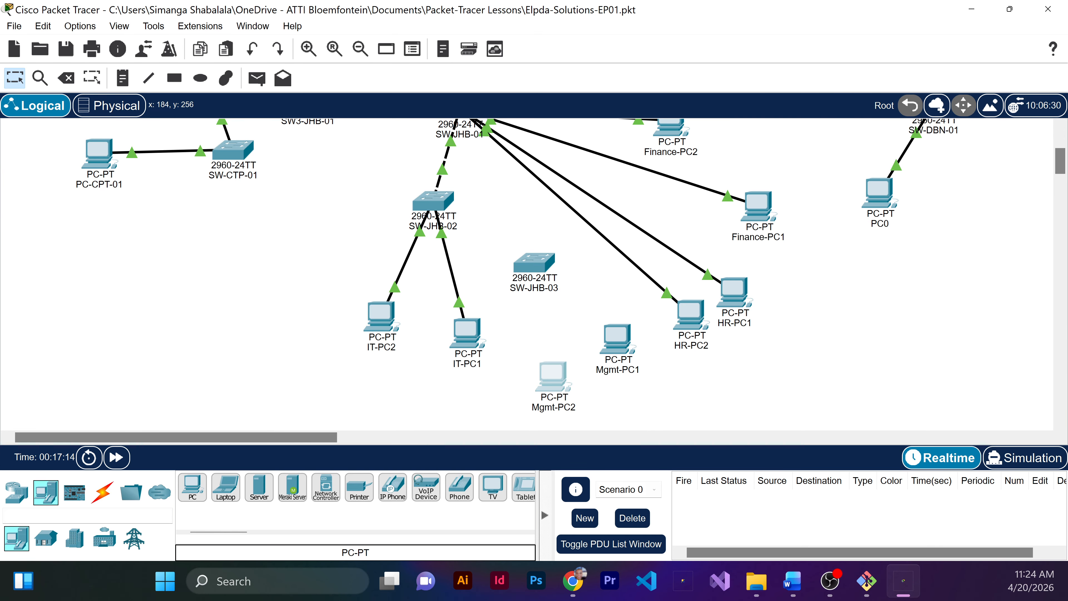
Step: Connect Mgmt-PC1's FastEthernet0 port to a port on SW-JHB-03 with a copper straight-through cable
left_click(96, 499)
left_click(259, 486)
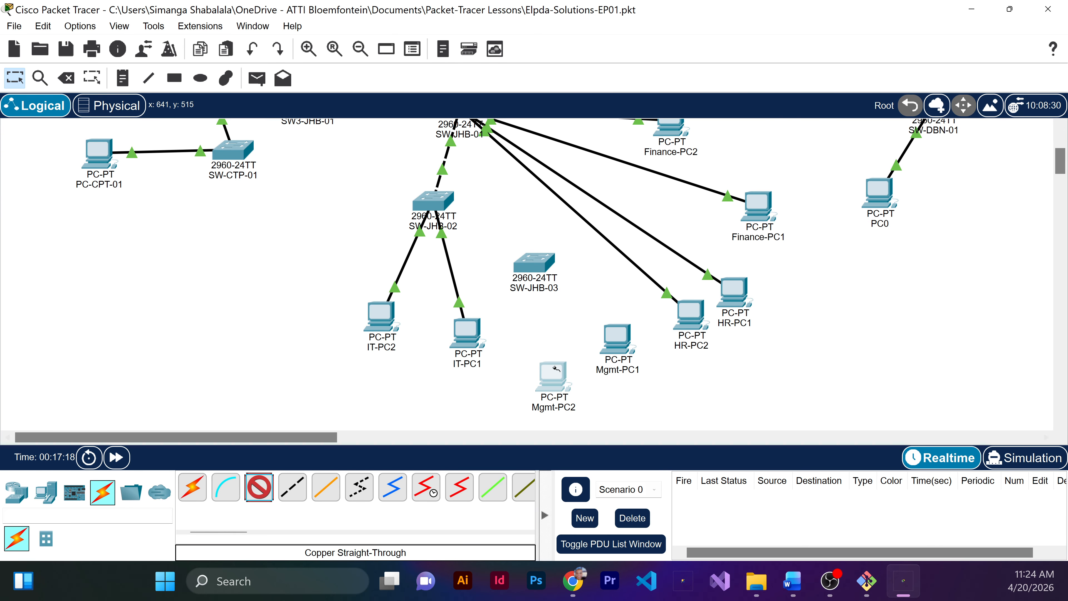
left_click(618, 337)
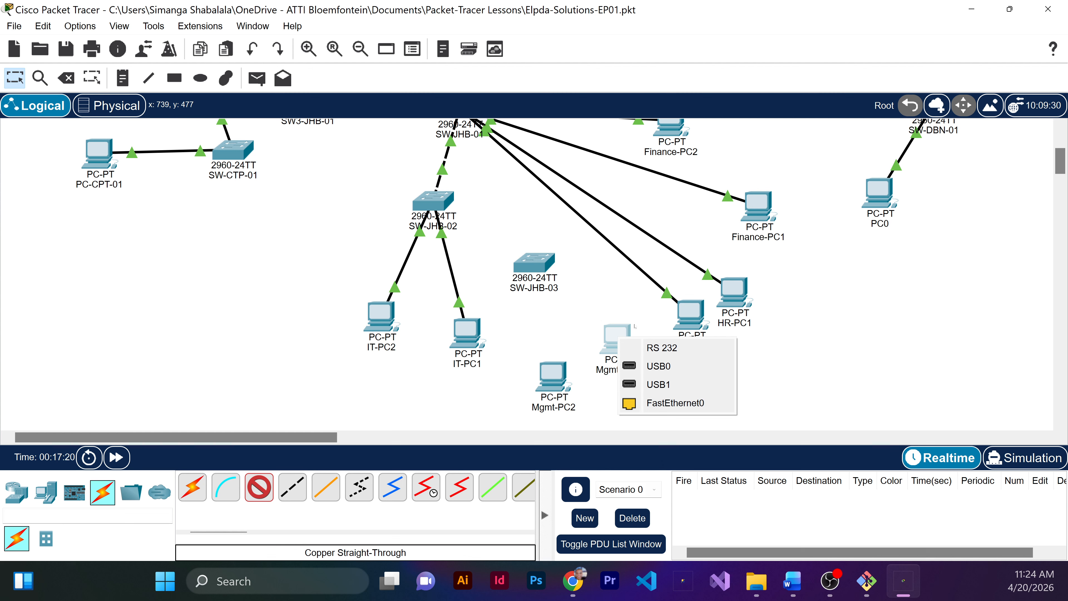
left_click(673, 403)
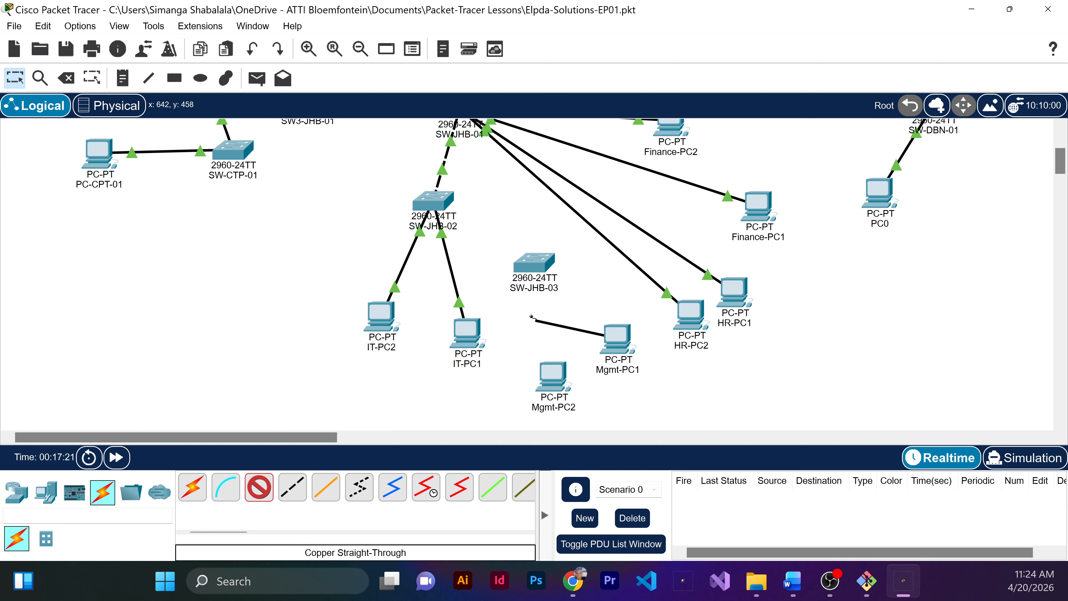
left_click(542, 270)
left_click(580, 30)
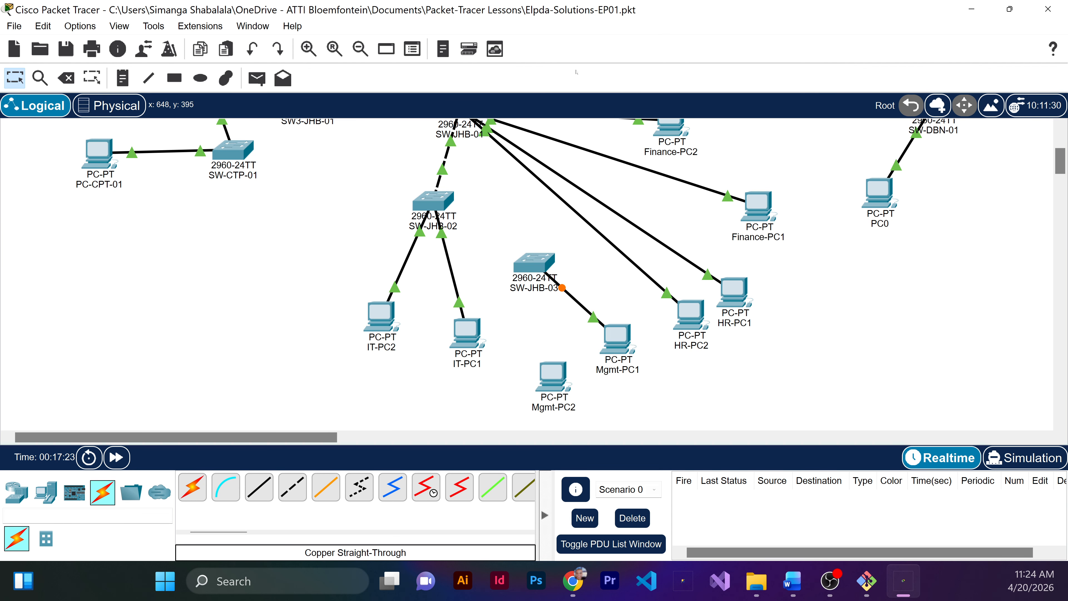
Step: Try to connect Mgmt-PC2's FastEthernet0 port to SW-JHB-03 with a copper straight-through cable
left_click(266, 488)
left_click(552, 388)
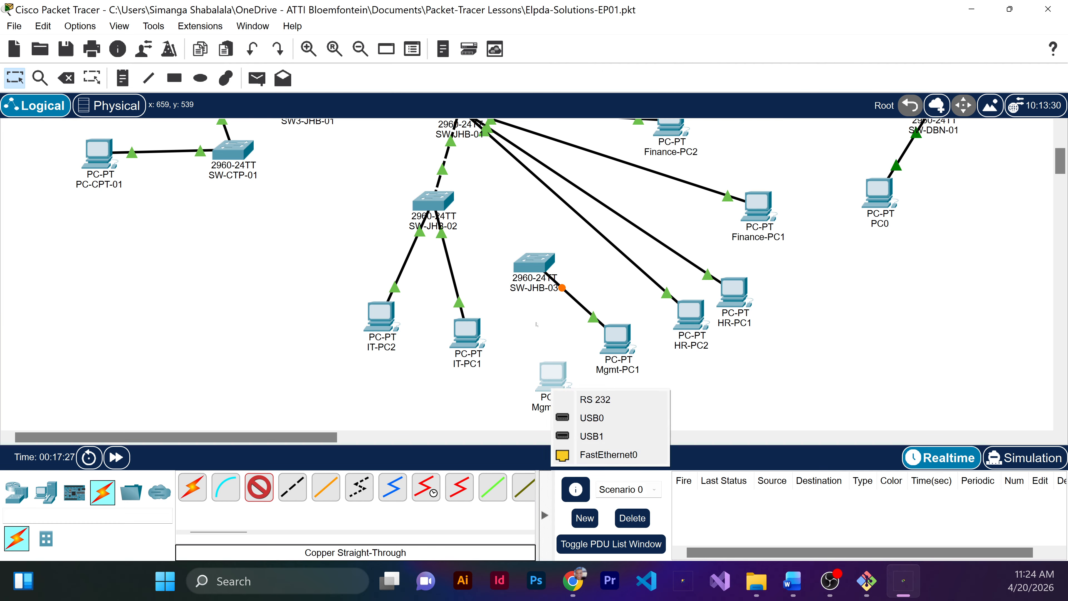
left_click(608, 455)
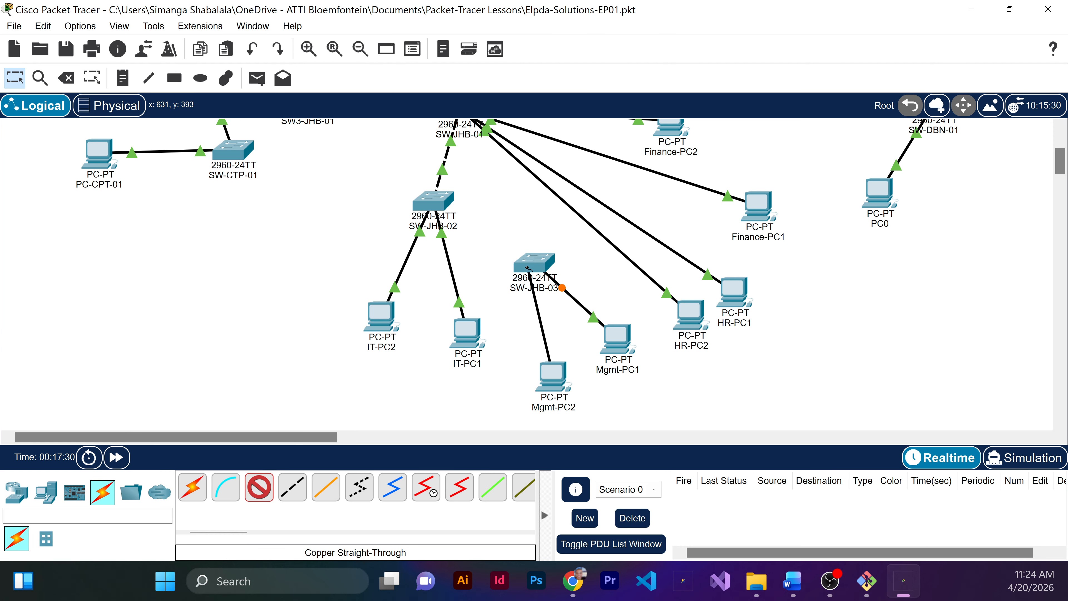
left_click(529, 268)
left_click(564, 17)
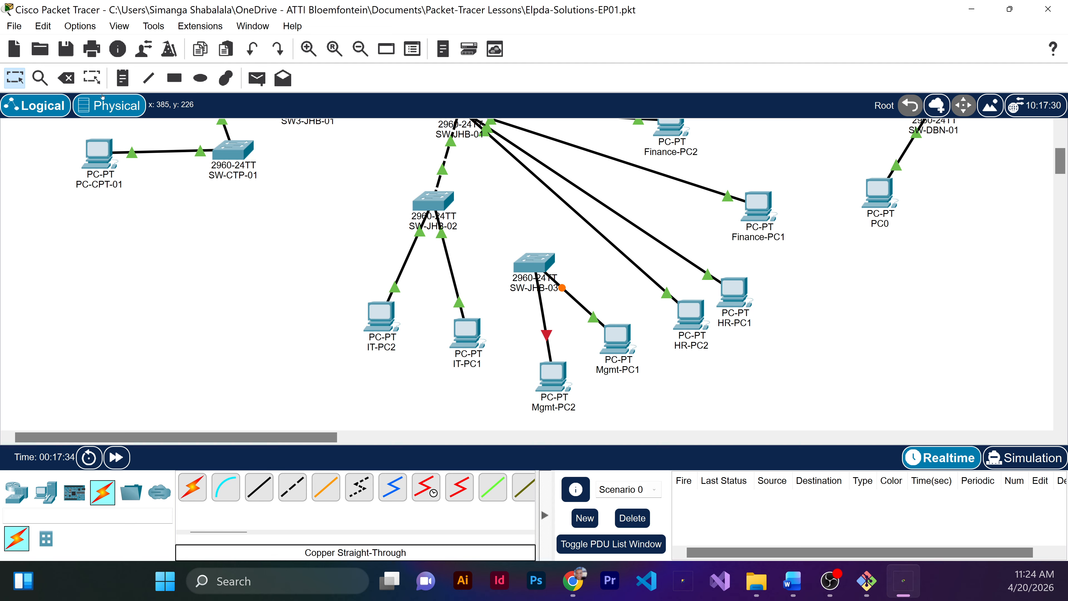
Step: Delete the cable between Mgmt-PC2 and SW-JHB-03
left_click(66, 77)
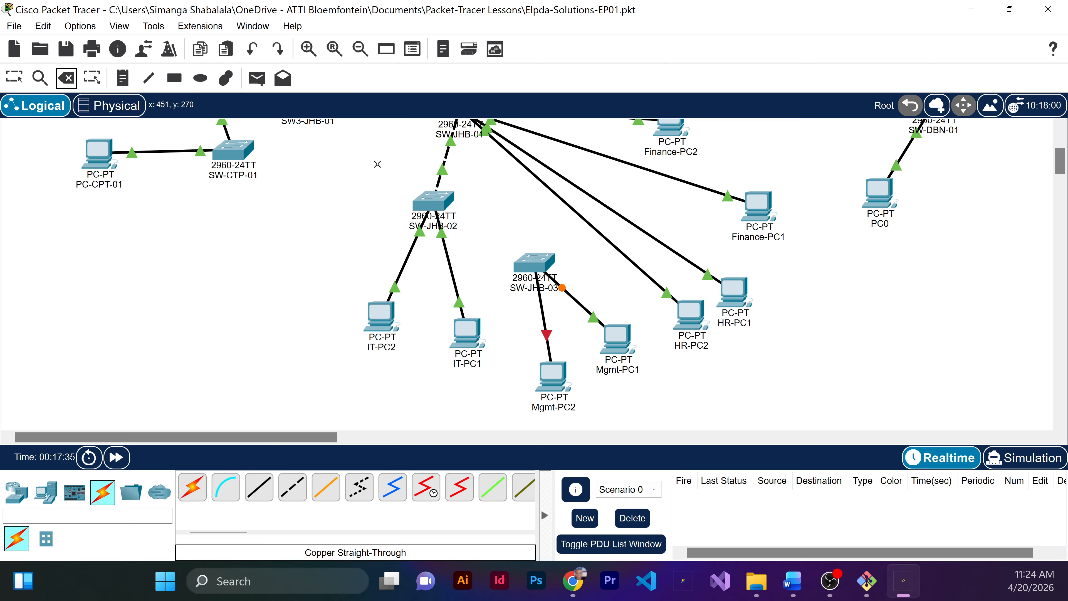
left_click(547, 319)
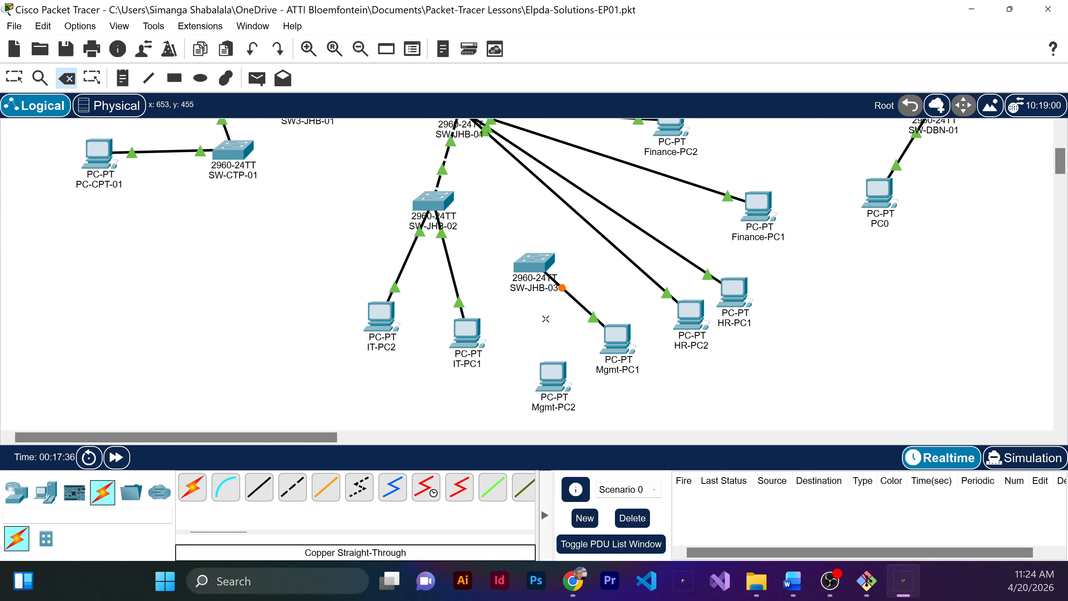
Step: Connect Mgmt-PC2's FastEthernet0 port to SW-JHB-03's FastEthernet0/2 port with a copper straight-through cable
left_click(266, 489)
left_click(551, 380)
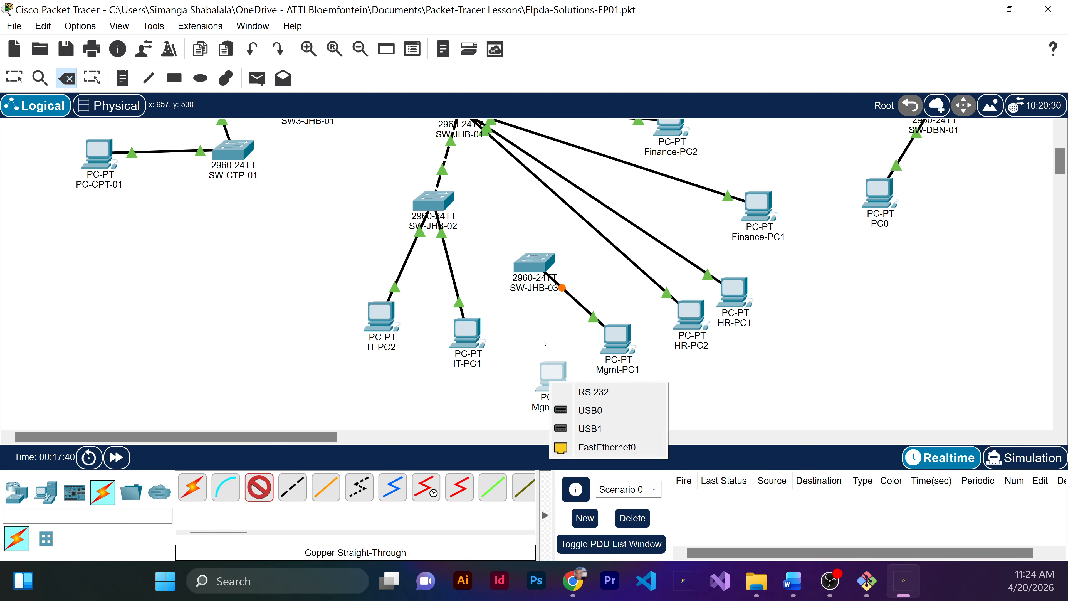
left_click(606, 447)
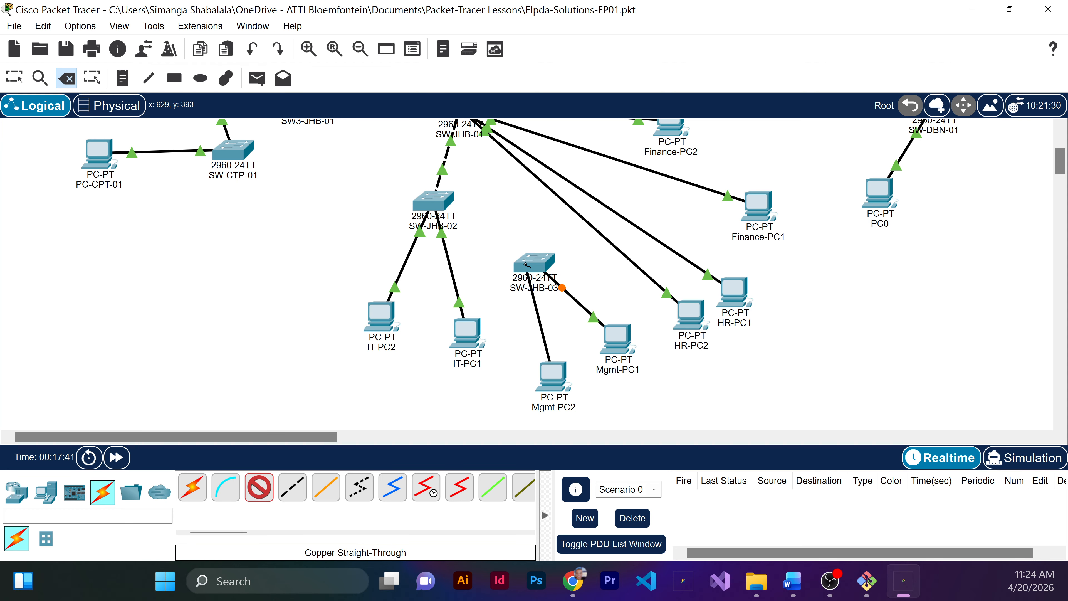
left_click(525, 264)
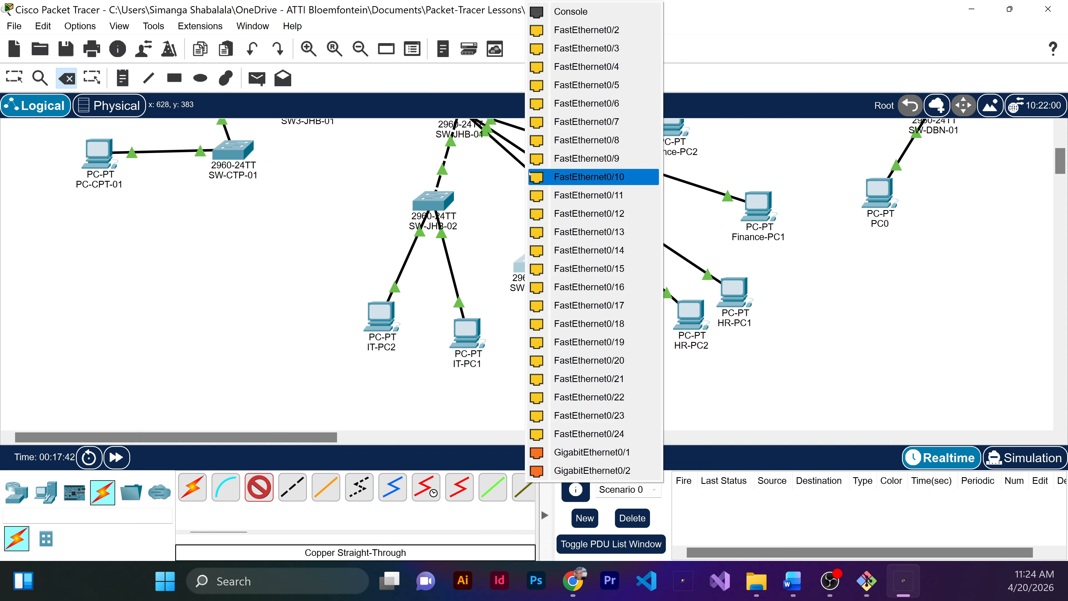
left_click(590, 36)
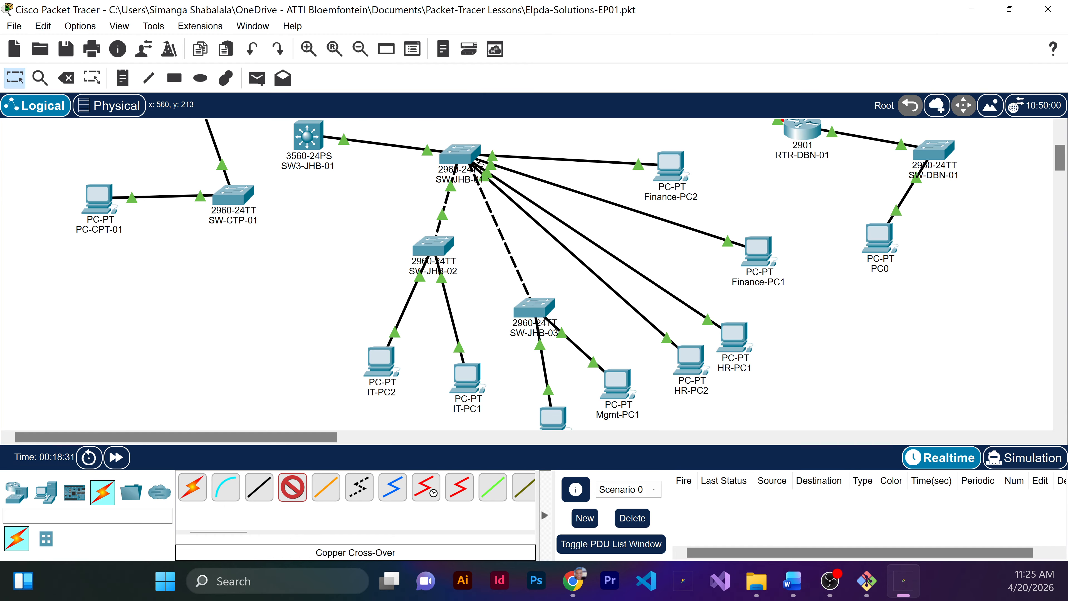
left_click(477, 160)
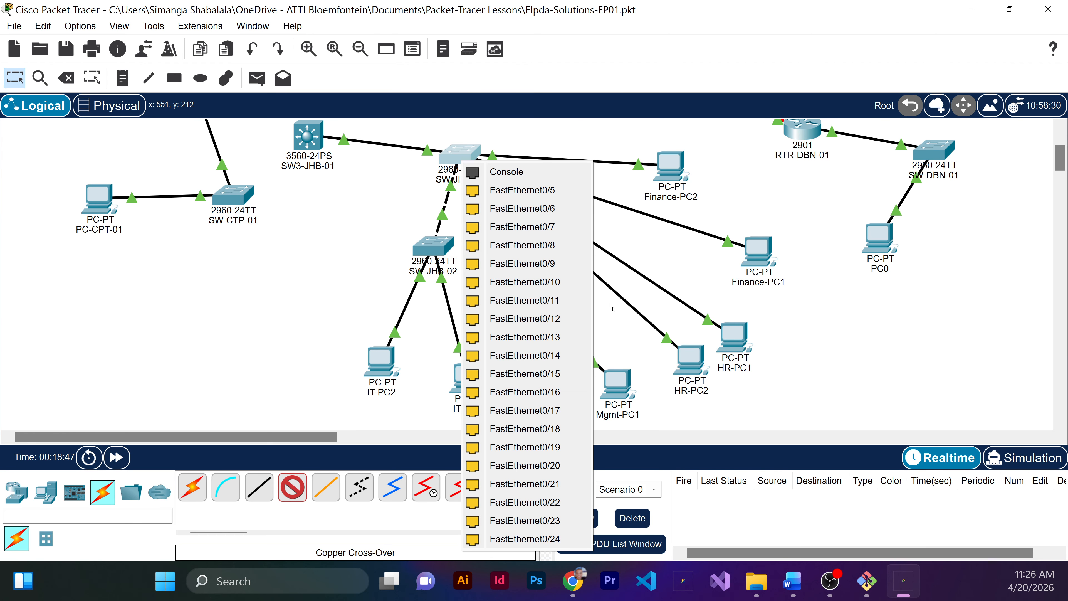
left_click(613, 312)
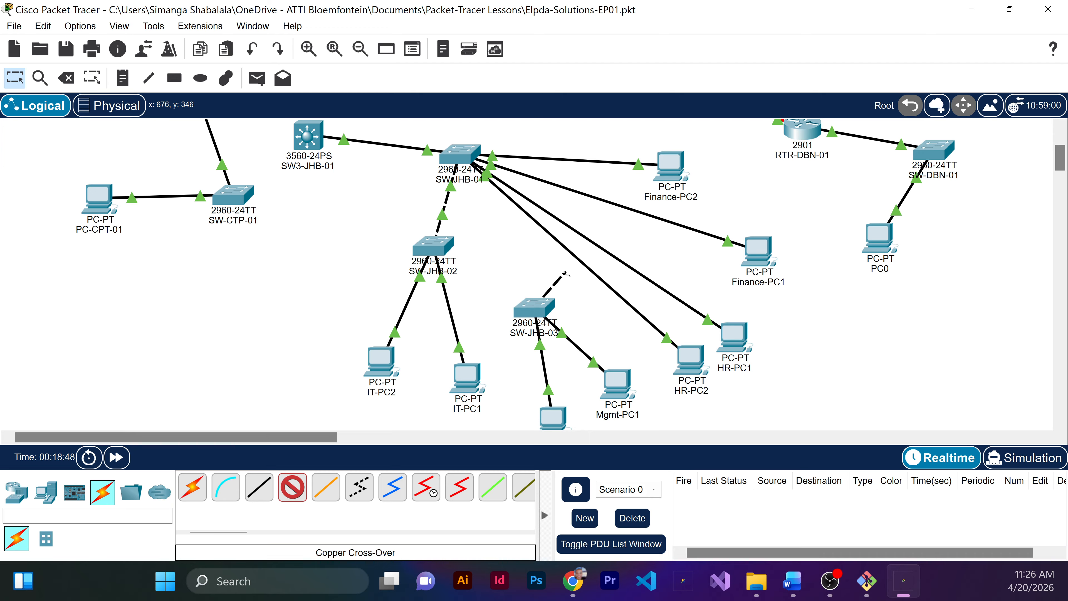
key("Escape")
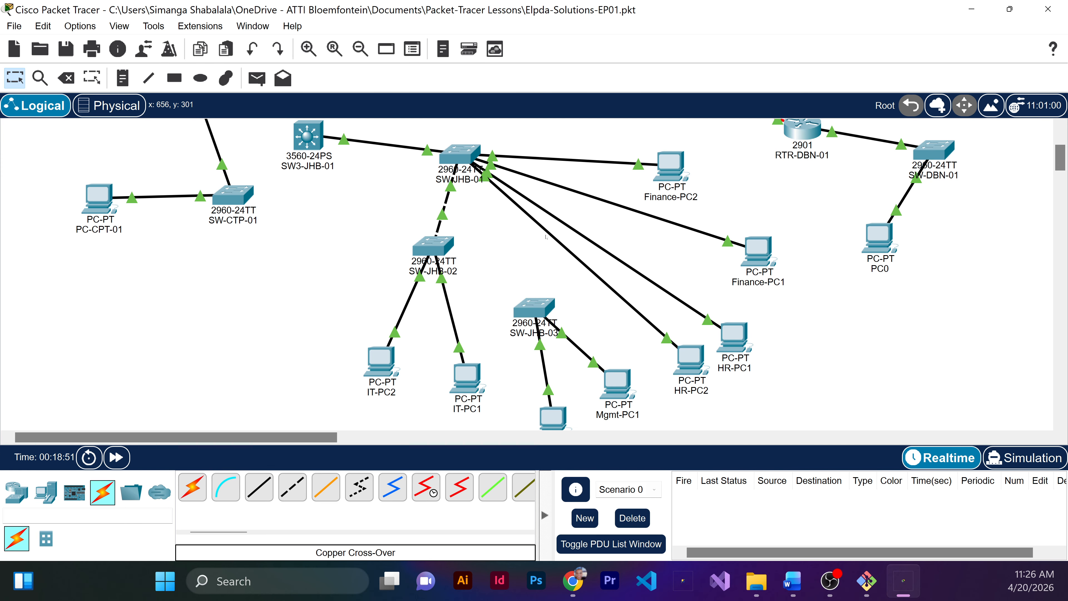
Step: Delete the cable between SW-JHB-01 and SW-JHB-02, keeping SW-JHB-03 in the topology
mouse_move(450, 153)
left_click(149, 78)
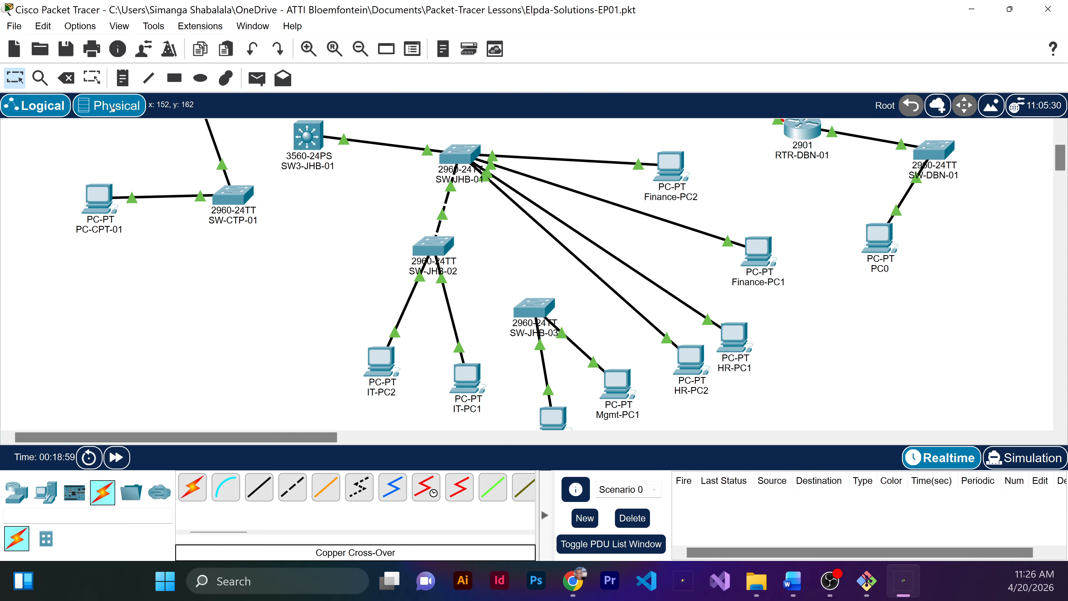
key("Delete")
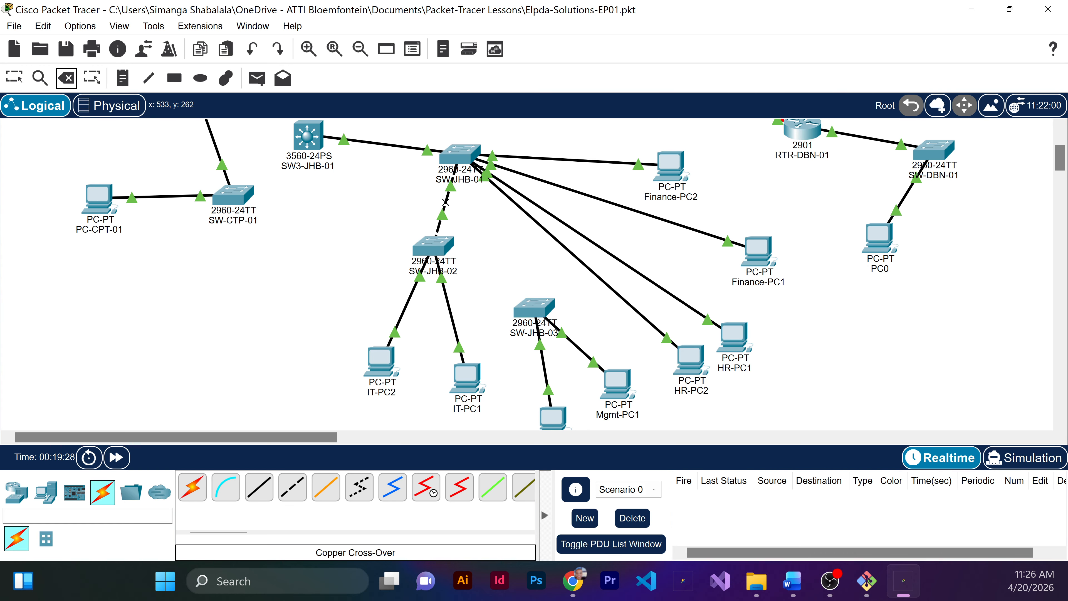
left_click(445, 201)
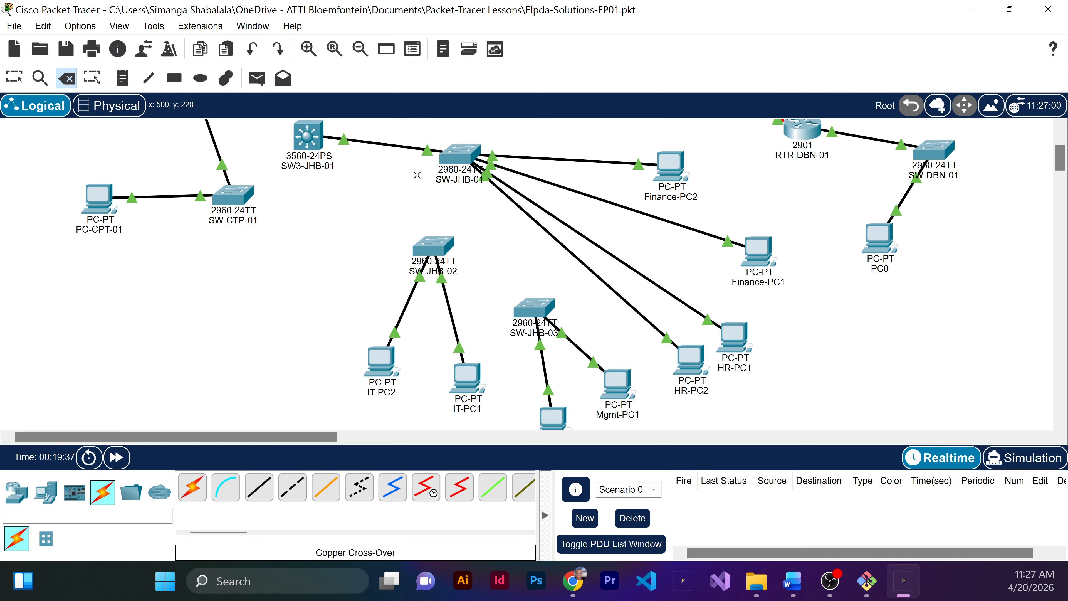
left_click(537, 313)
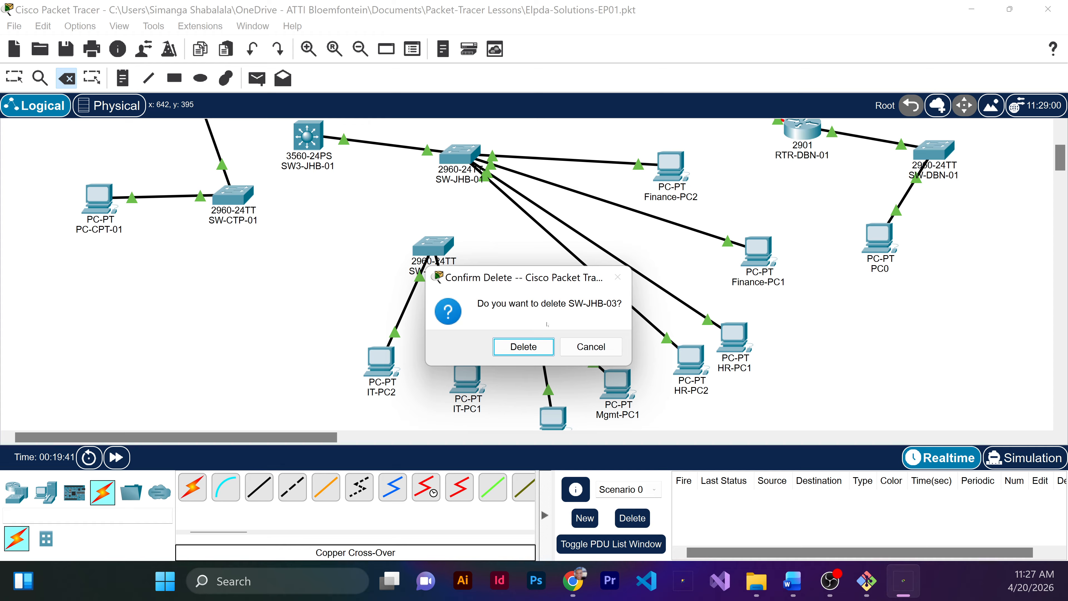
left_click(591, 347)
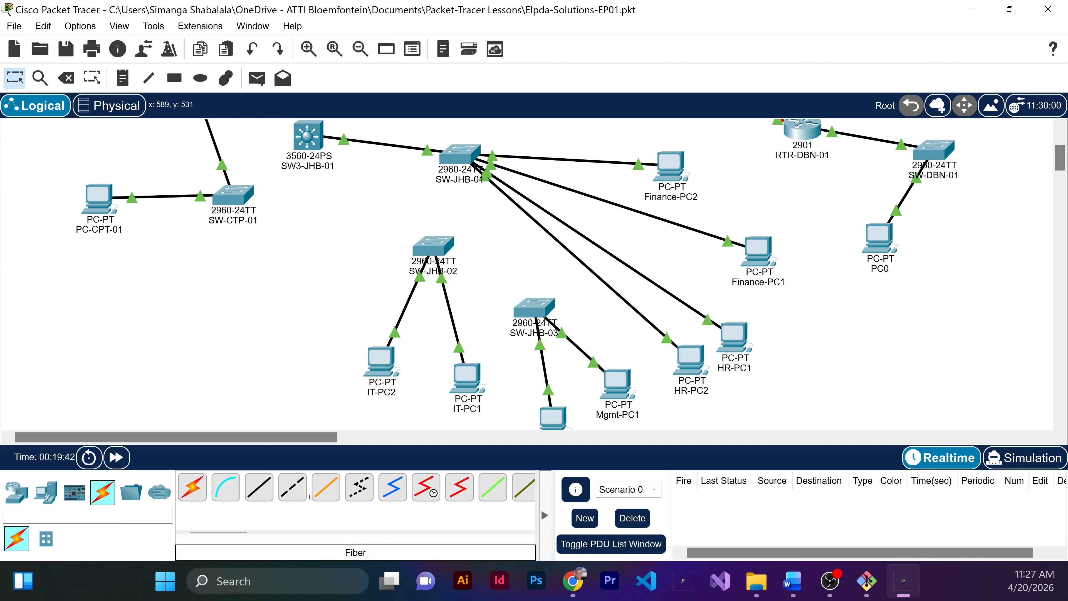
Step: Connect SW-JHB-03's GigabitEthernet0/1 port to SW-JHB-01's GigabitEthernet0/2 port with a copper cross-over cable
left_click(292, 487)
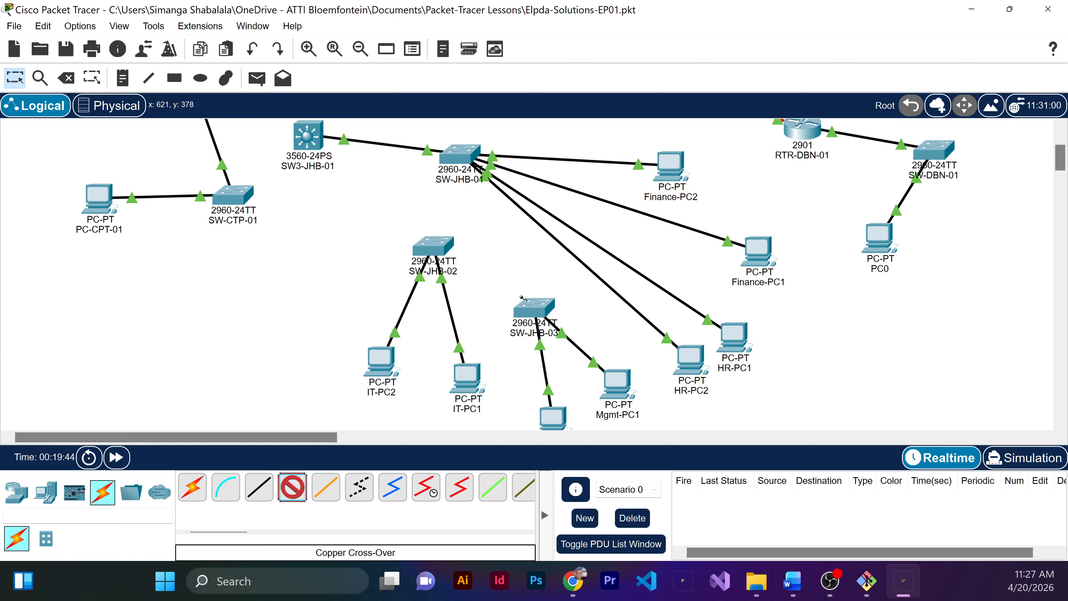
left_click(542, 315)
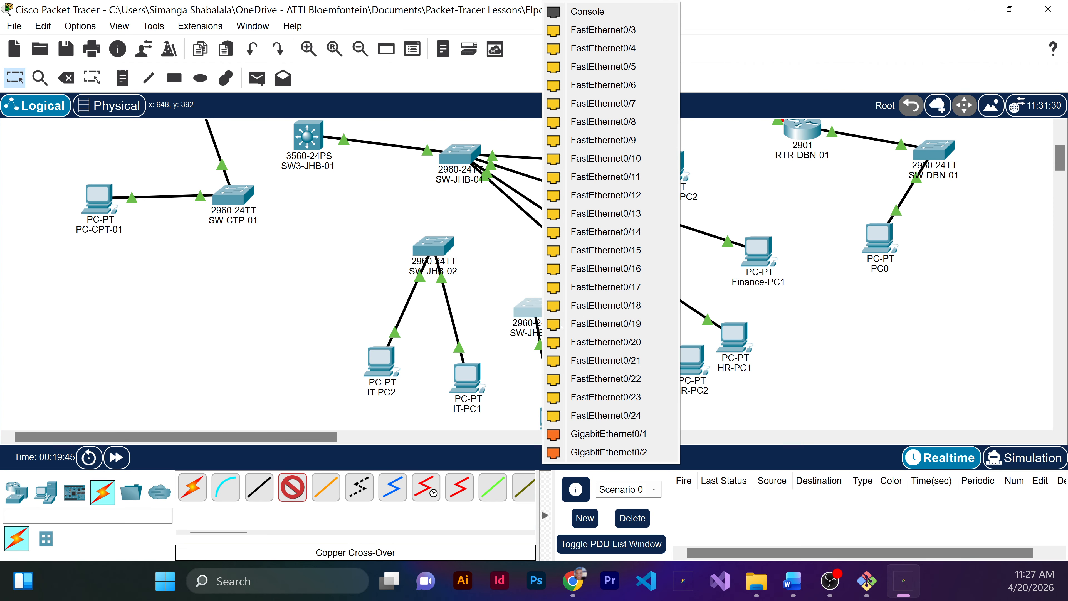
left_click(602, 434)
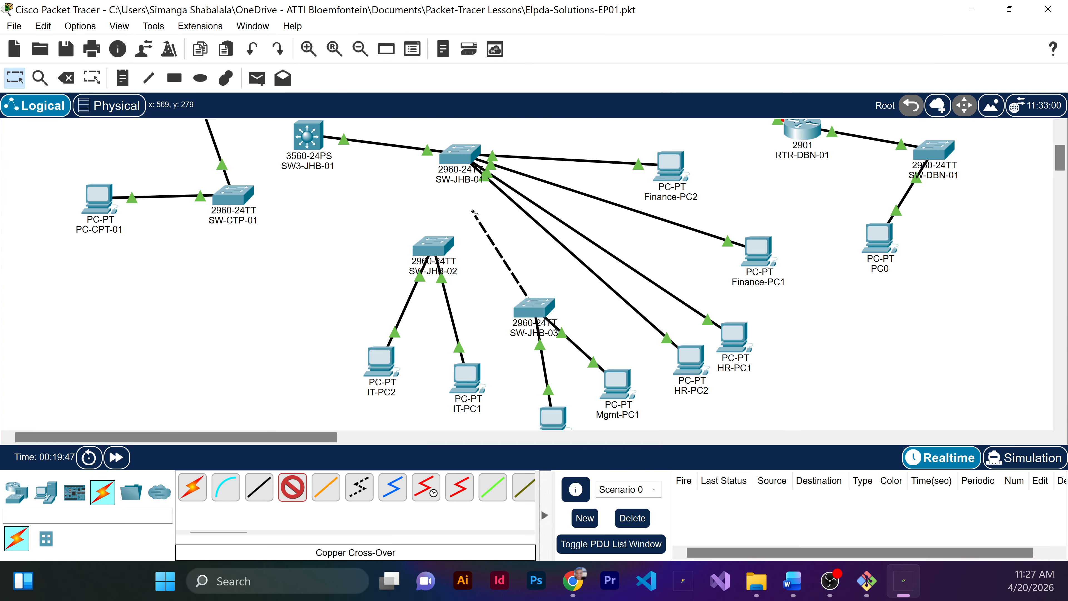
left_click(456, 160)
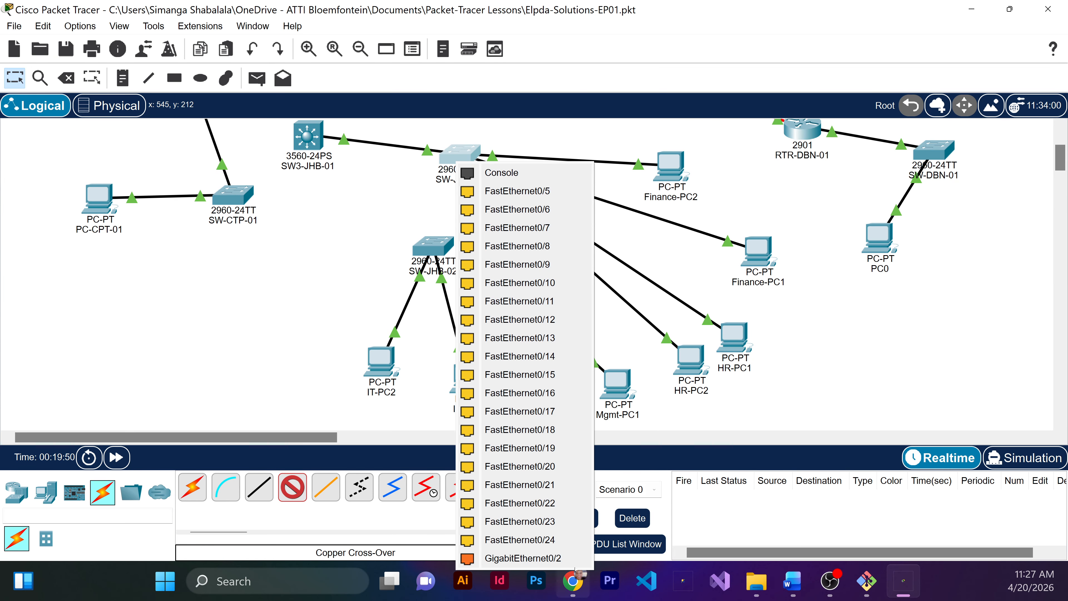
left_click(536, 558)
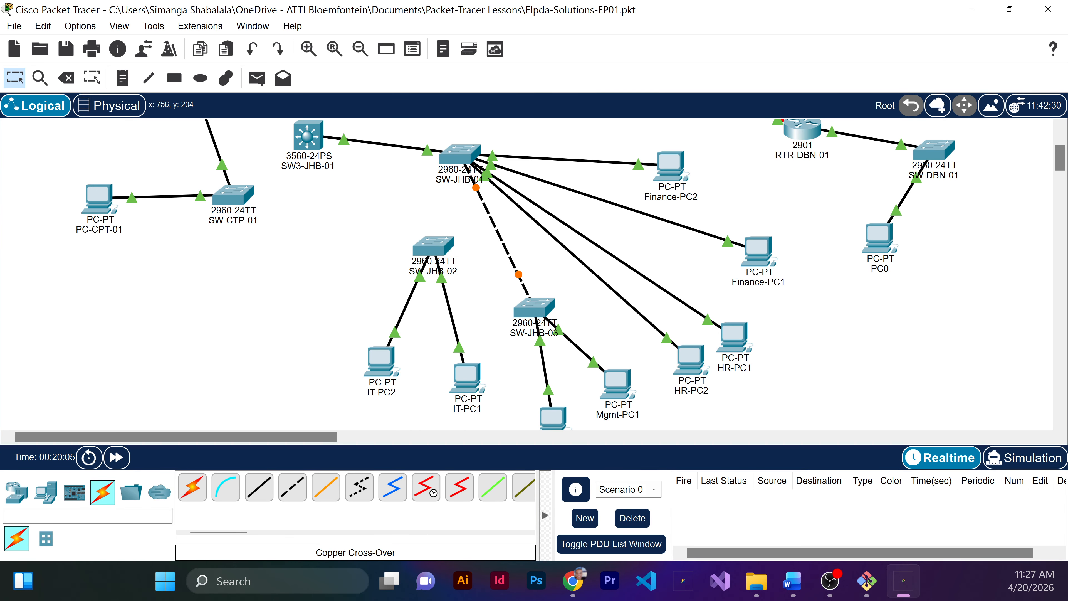
Step: Connect SW-JHB-03's GigabitEthernet0/2 port to SW-JHB-02's GigabitEthernet0/2 port with a copper cross-over cable
left_click(292, 488)
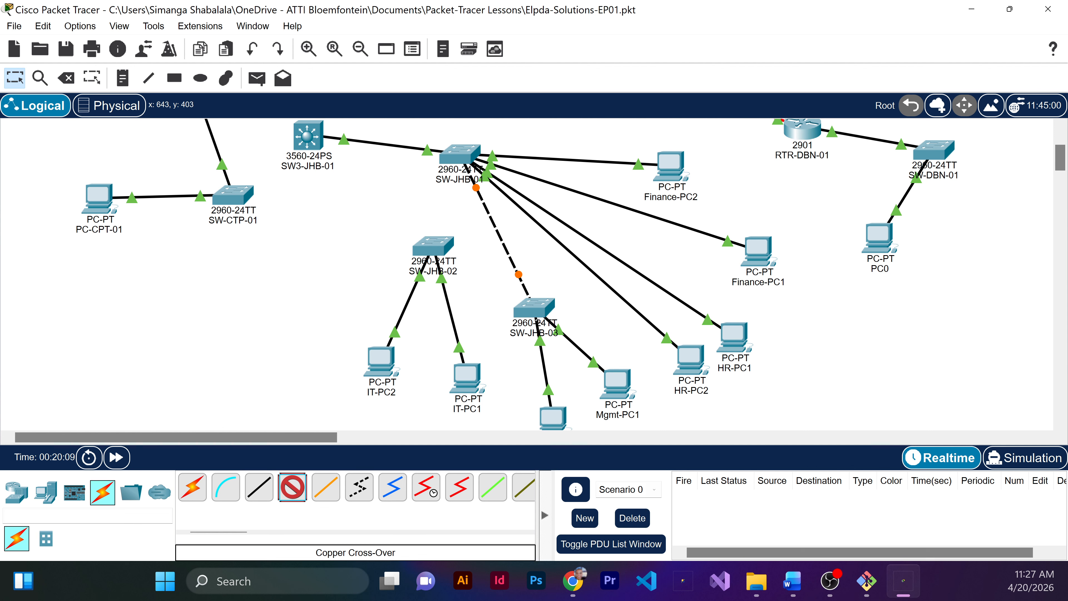
left_click(531, 315)
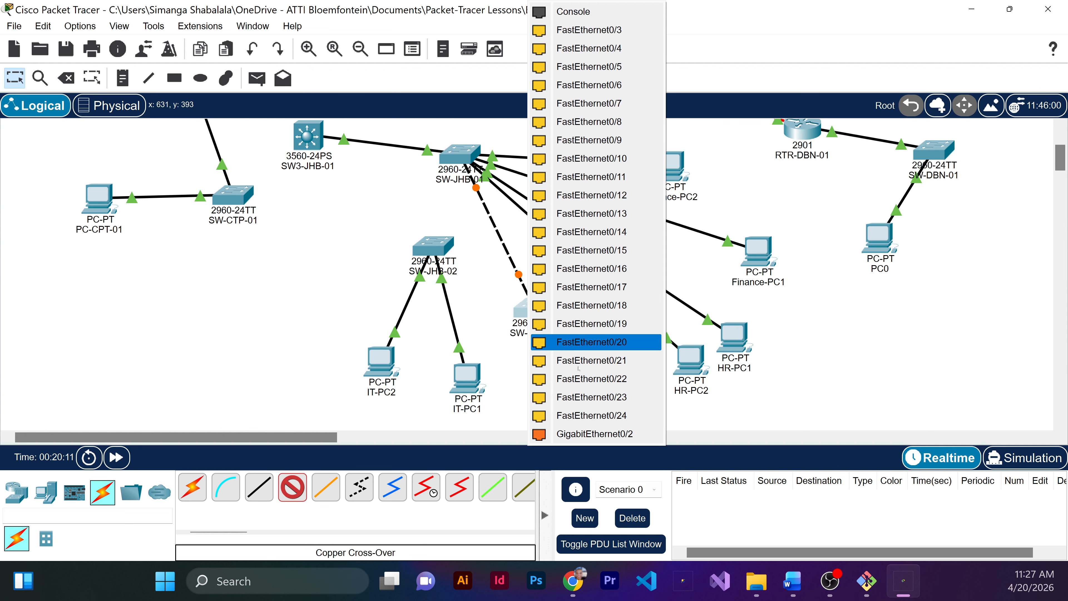
left_click(601, 434)
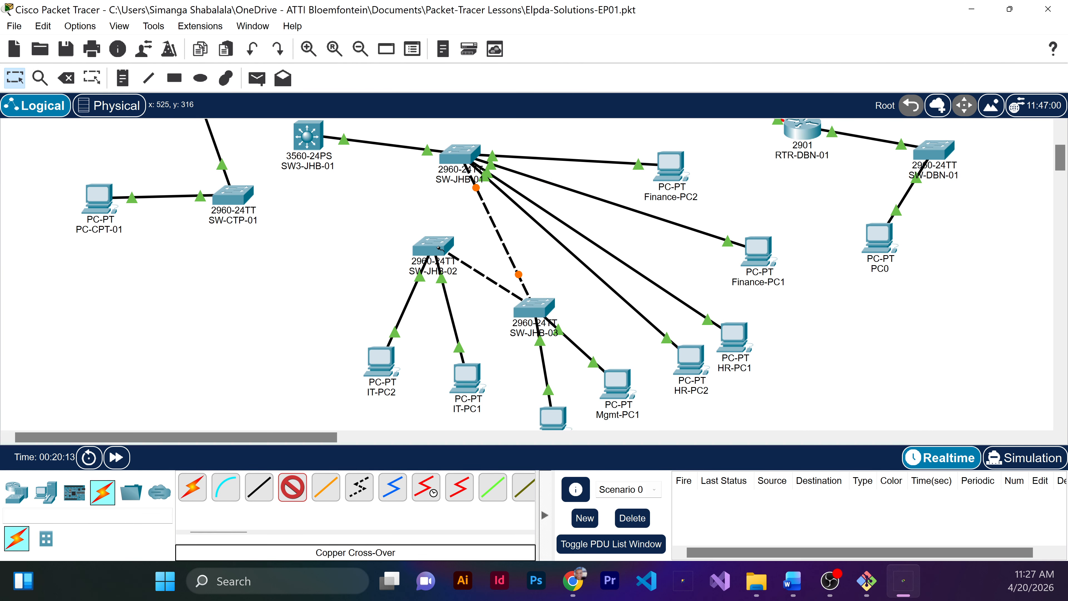
left_click(439, 248)
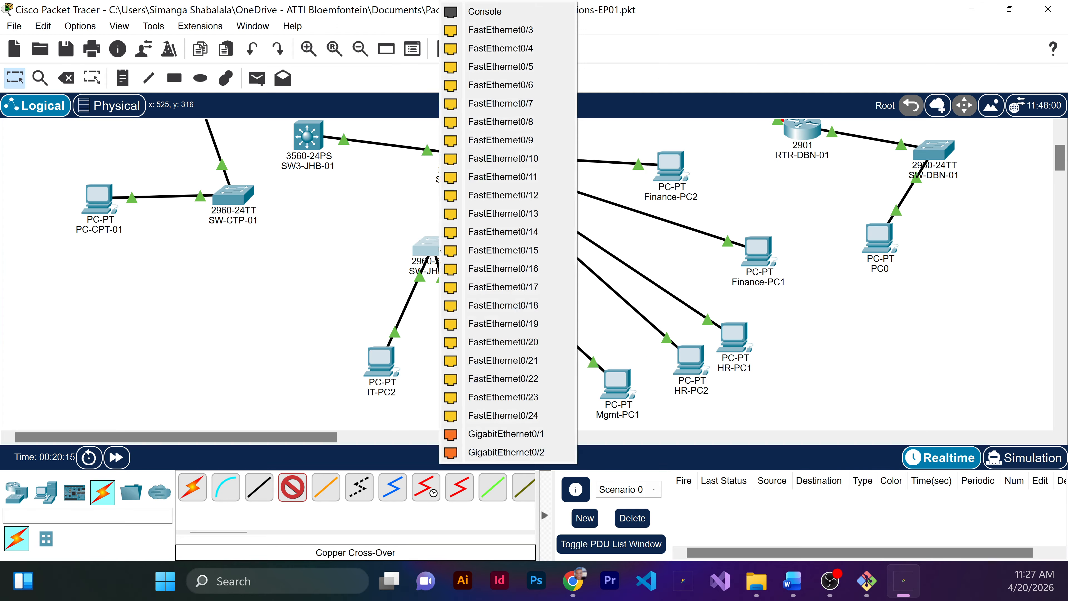
left_click(545, 455)
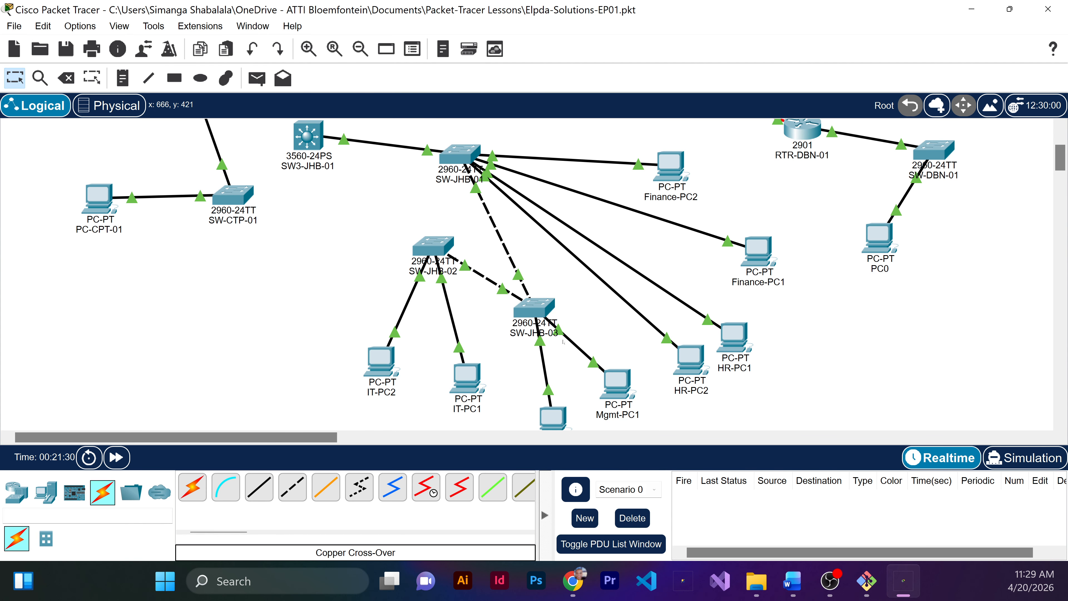
Step: Open SW-JHB-03's command line and enter global configuration mode with enable and configure terminal
left_click(535, 307)
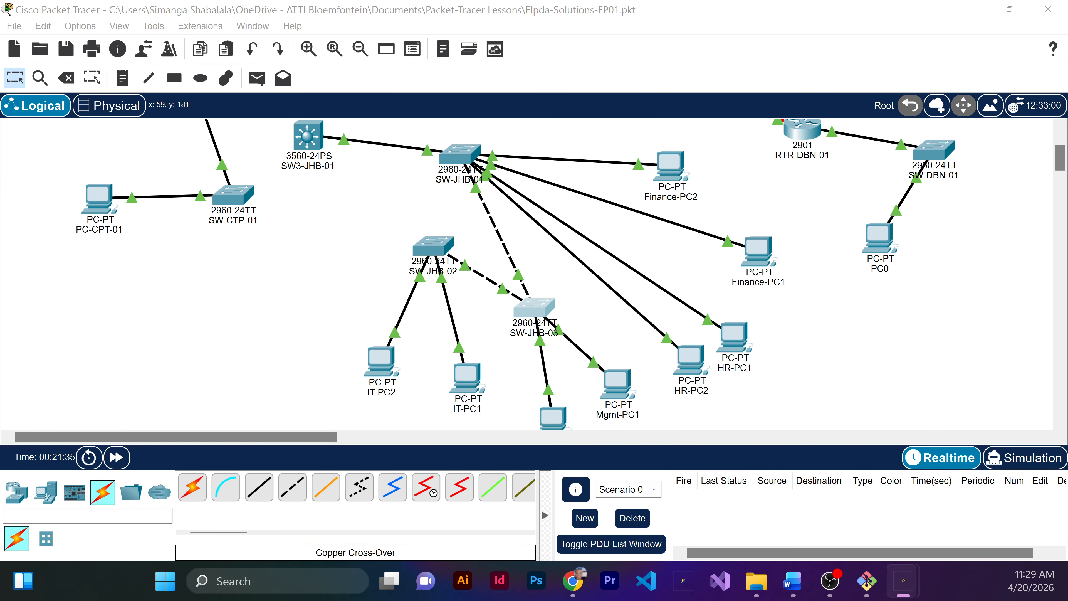
left_click_drag(0, 80, 332, 245)
double_click(332, 245)
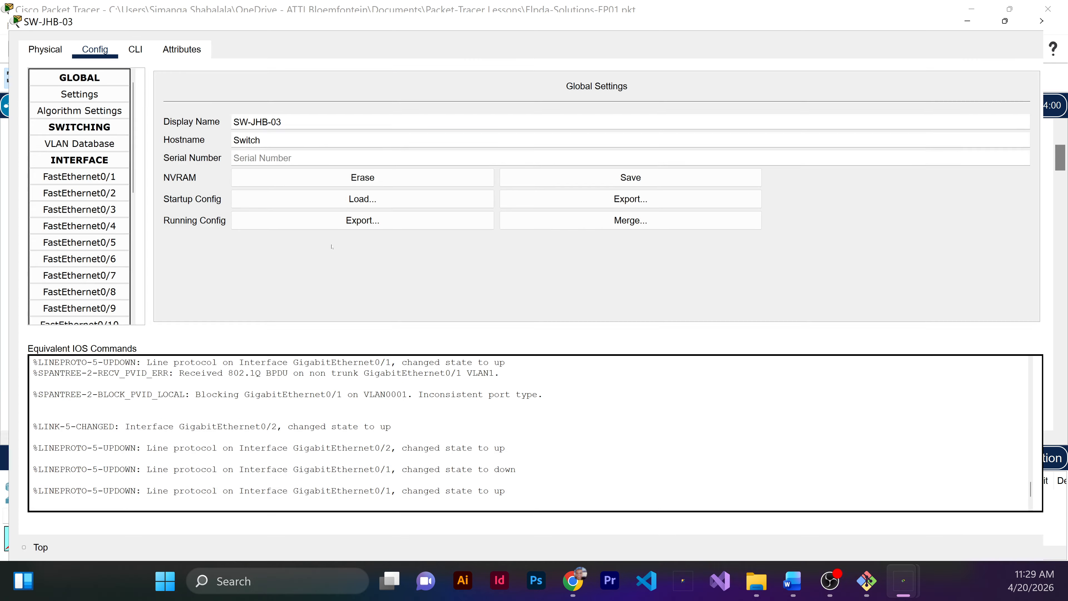
left_click(128, 39)
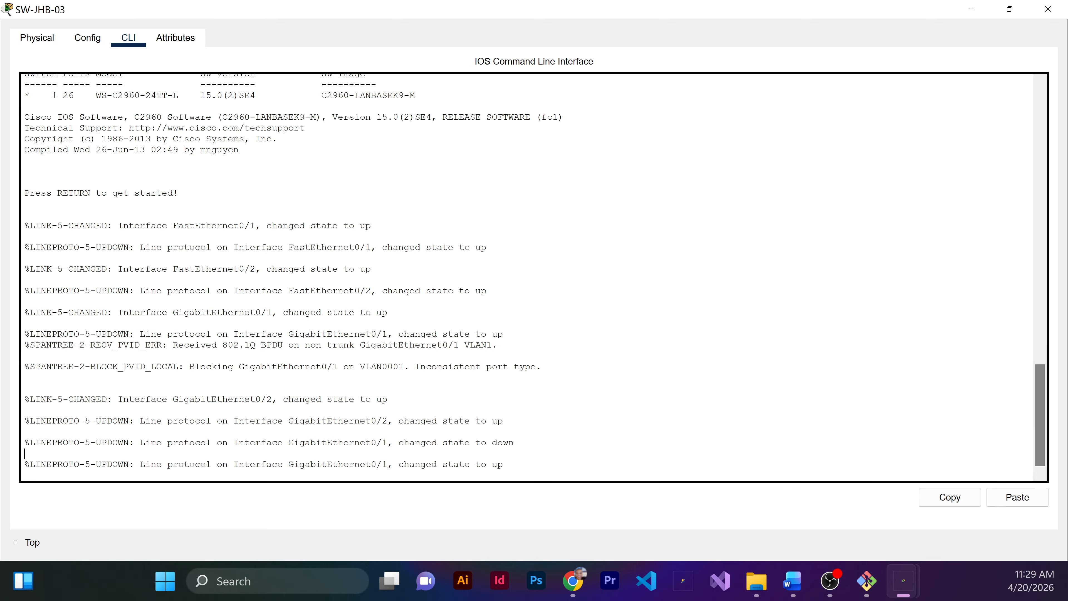
key("Return")
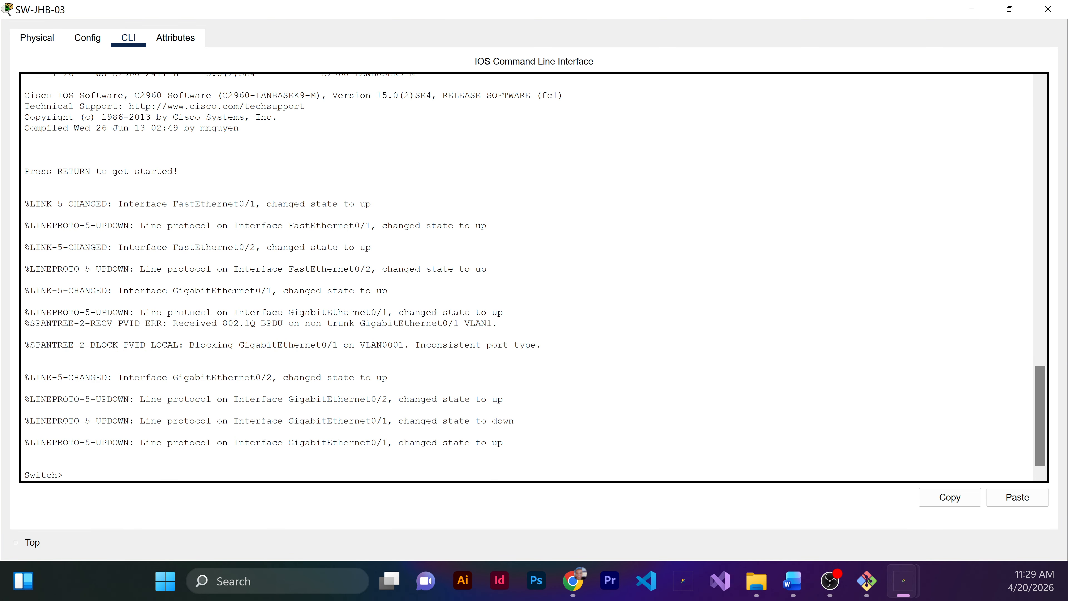
type("enable")
key("Return")
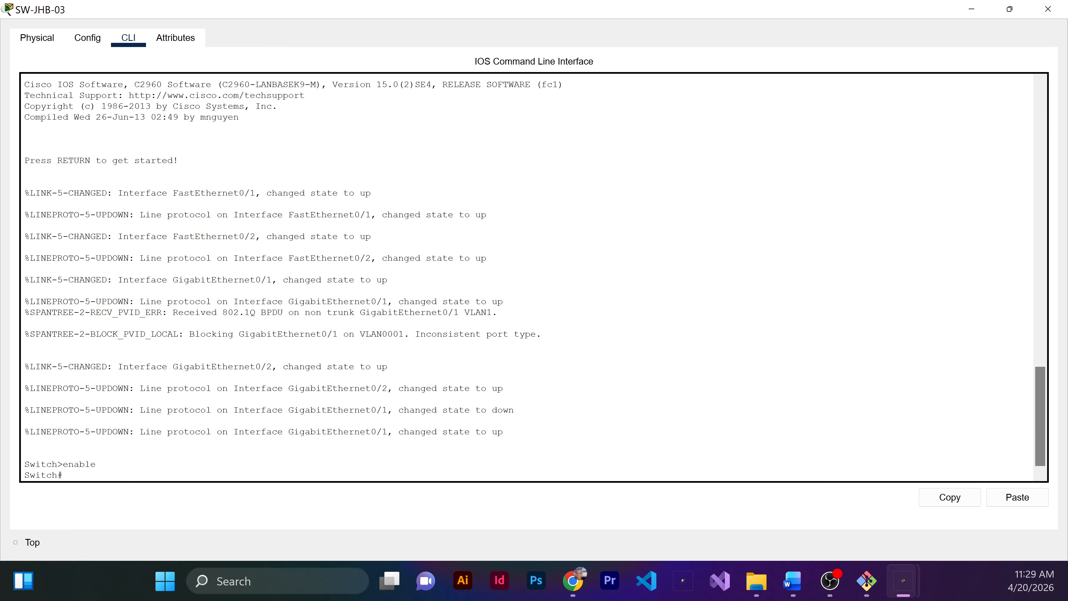
type("configure terminal")
key("Return")
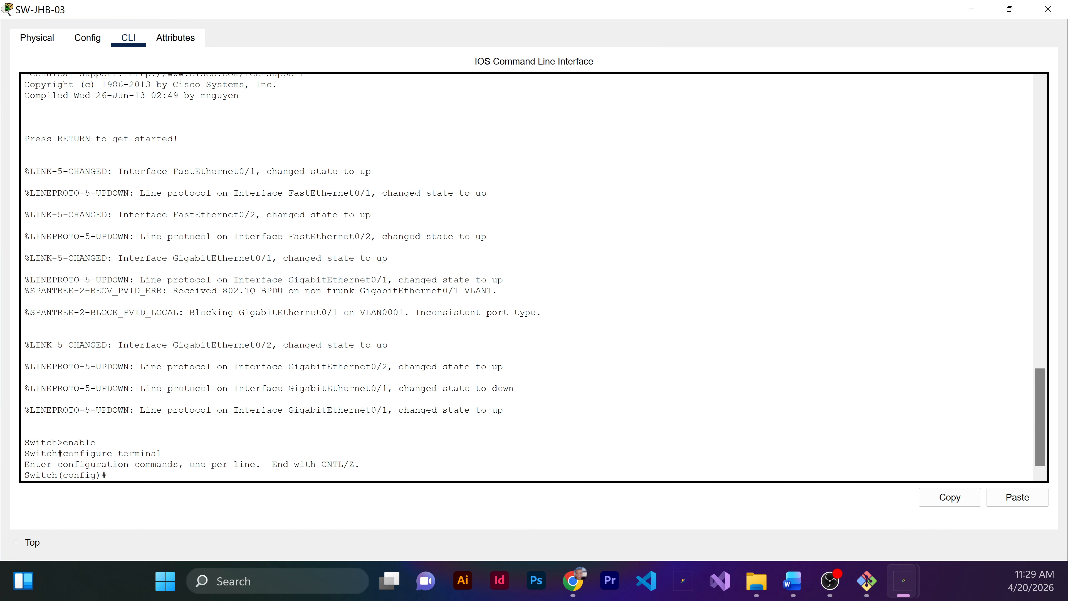
Step: Set the switch's hostname to SW-JHB-03
type("hostname SW-JHB-03")
key("Return")
Step: Create VLAN 10 on SW-JHB-03 and name it Finance
type("v")
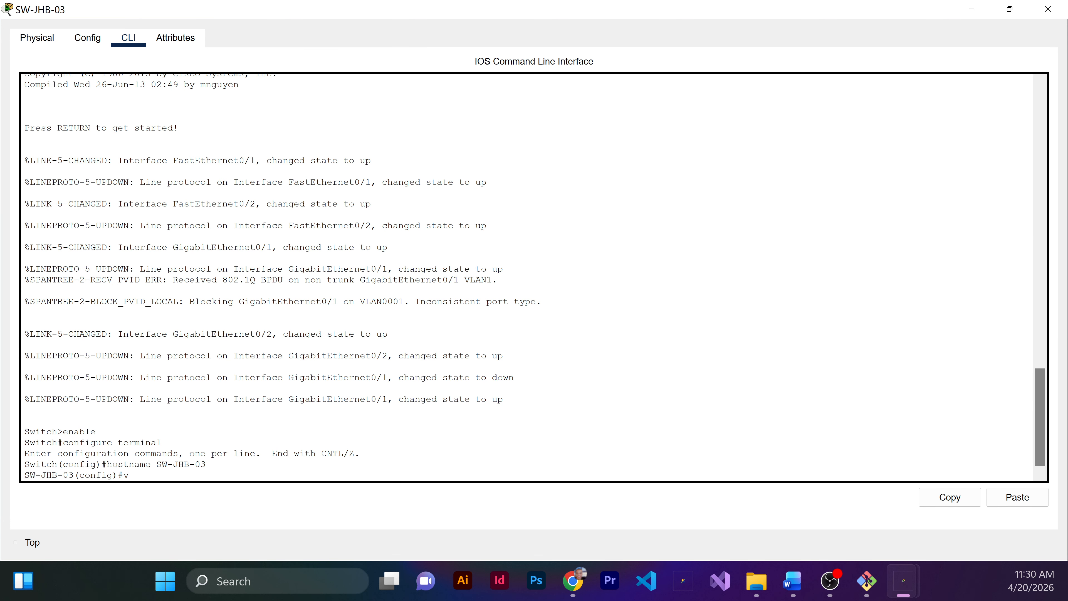
type("lan 10")
key("Return")
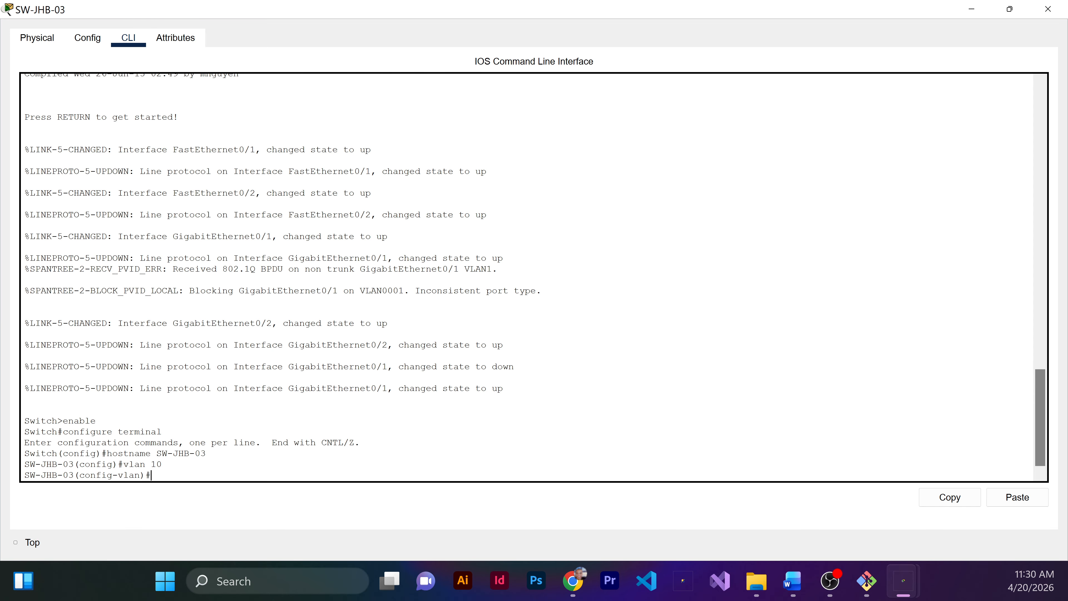
type("name Finance")
key("Return")
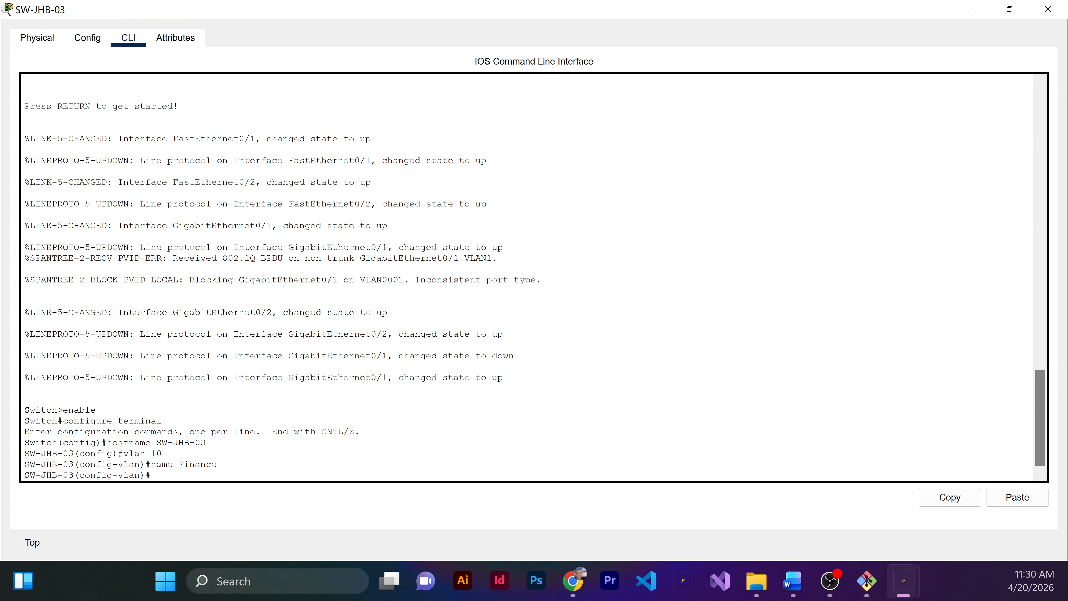
Step: Create VLAN 20 on SW-JHB-03 and name it HR
key("Up")
key("Up")
key("BackSpace")
key("BackSpace")
type("20")
key("Return")
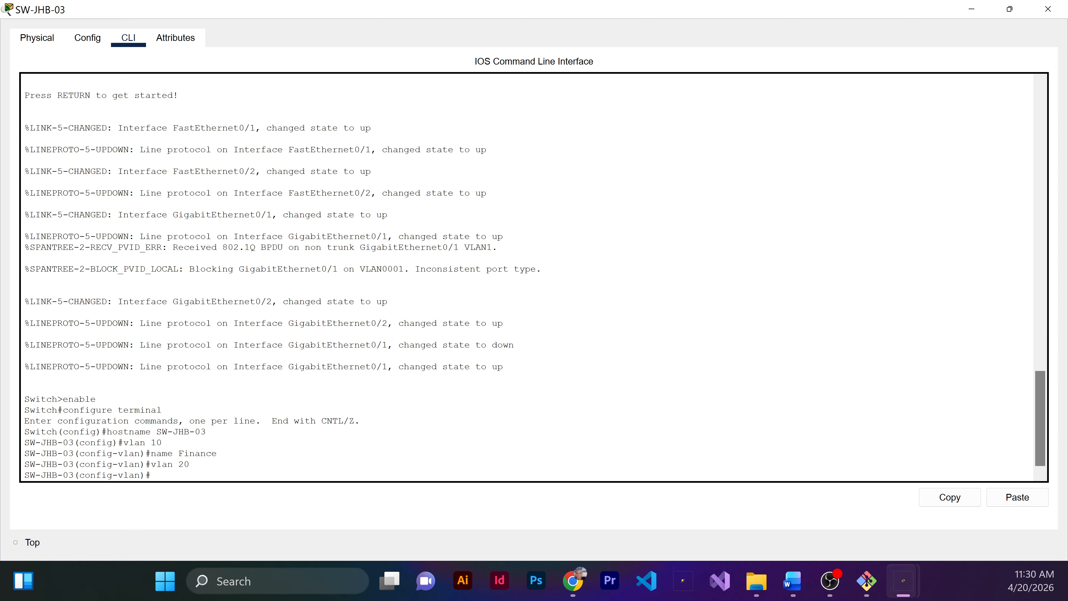
type("name HR")
key("Return")
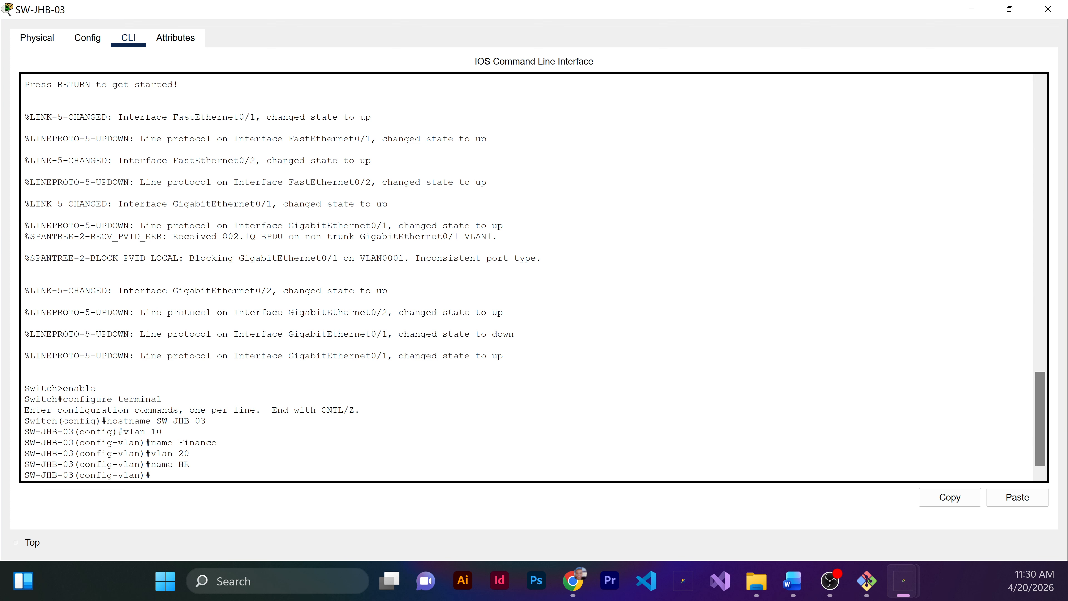
Step: Create VLAN 30 on SW-JHB-03 and name it IT
key("Up")
key("Up")
key("Up")
key("Down")
key("BackSpace")
key("BackSpace")
type("30")
key("Return")
type("name ")
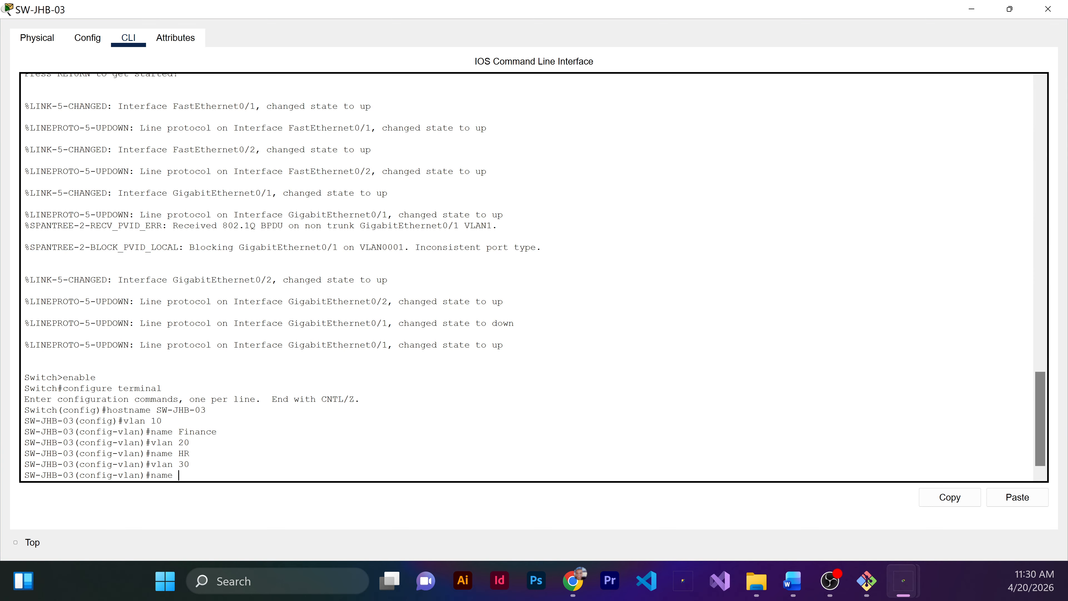
type("IT")
key("Return")
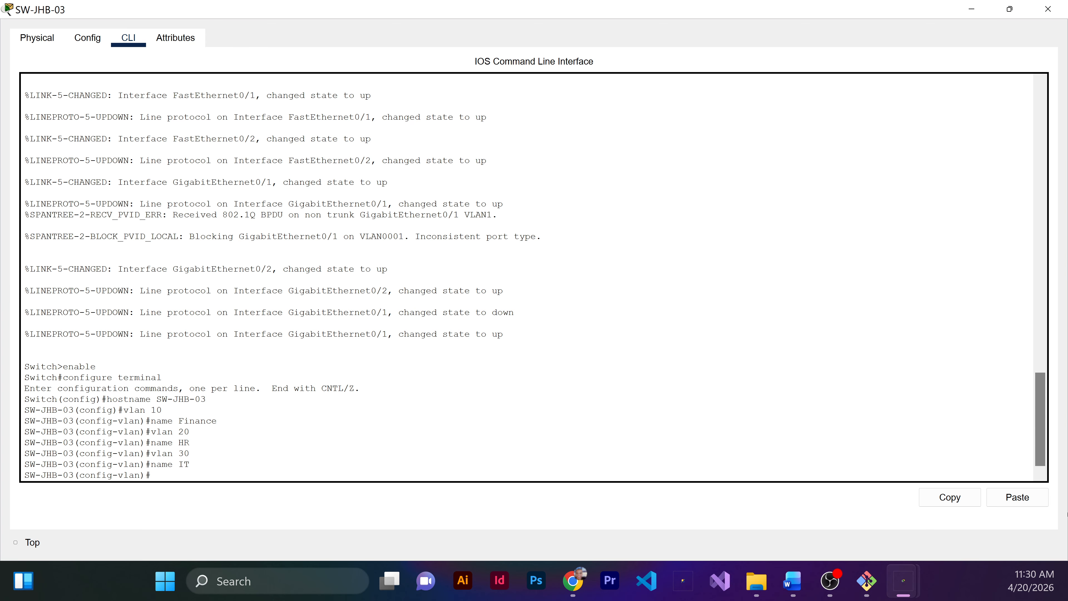
Step: Set interface FastEthernet0/1 on SW-JHB-03 to switchport access mode
type("interface FastEthernet0/1")
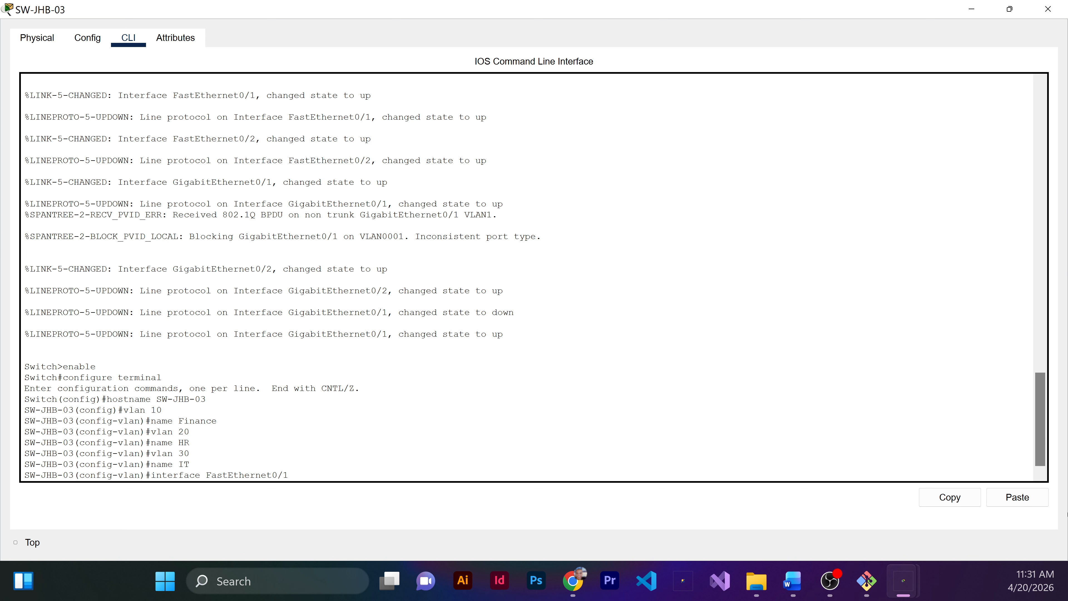
key("Return")
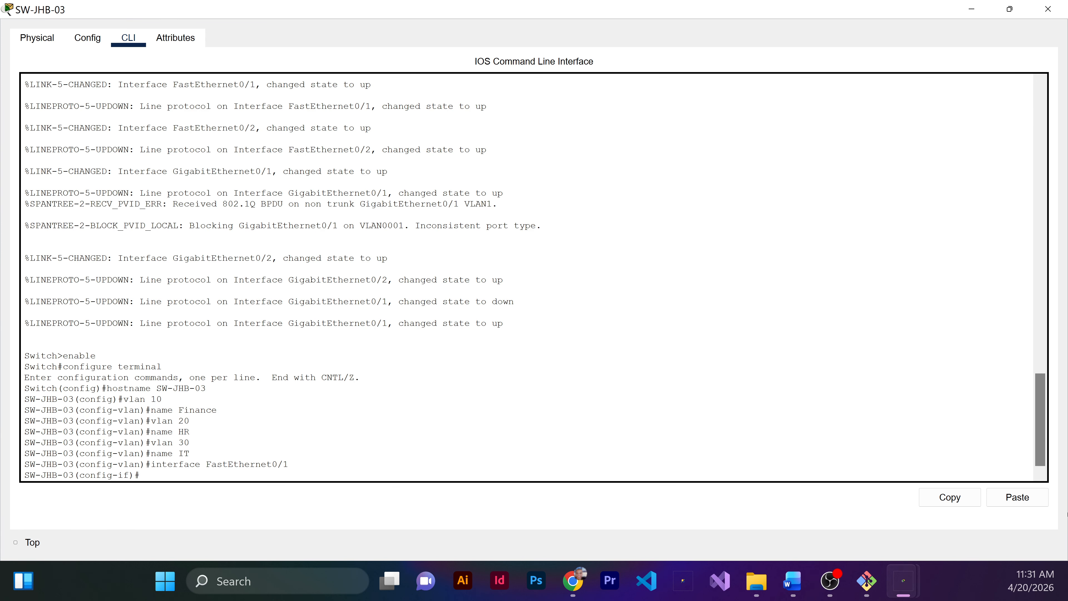
type("switchport mode access")
key("Return")
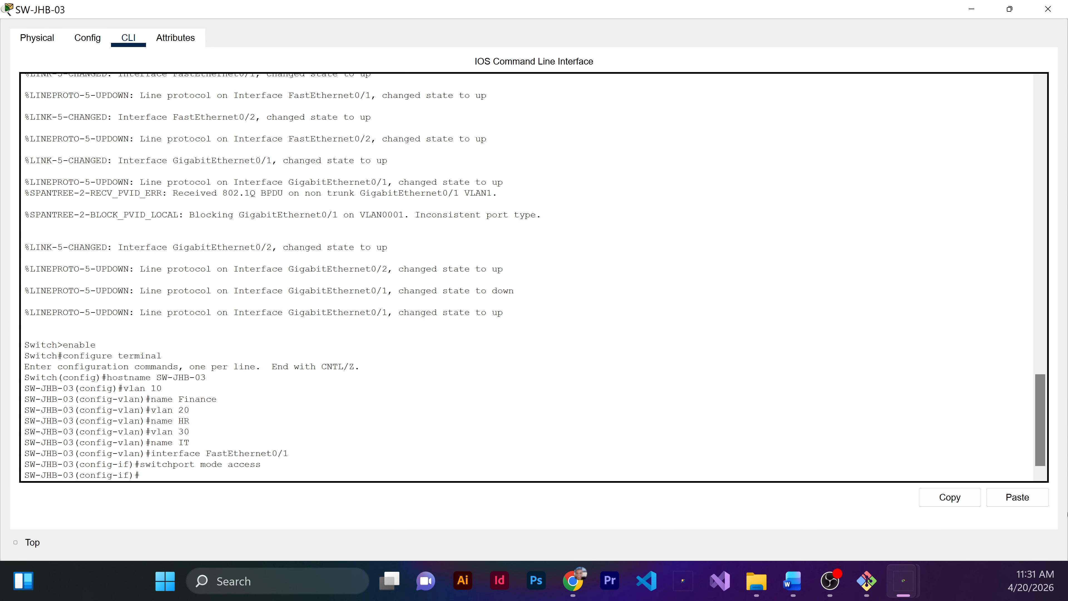
Step: Assign SW-JHB-03's FastEthernet0/1 access port to VLAN 10
type("switch")
type("po")
type("rt")
type(" acee")
key("BackSpace")
type("cess vlamn")
key("BackSpace")
key("BackSpace")
type("n 10")
key("Return")
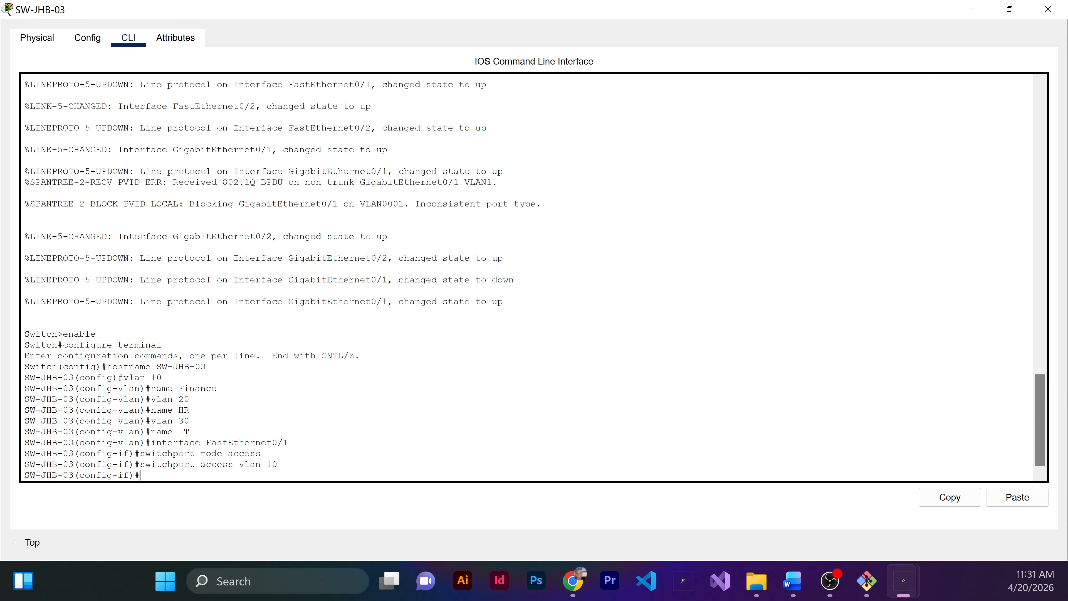
Step: Set interface FastEthernet0/2 on SW-JHB-03 to switchport access mode
key("Up")
key("Up")
key("BackSpace")
type("2")
key("Return")
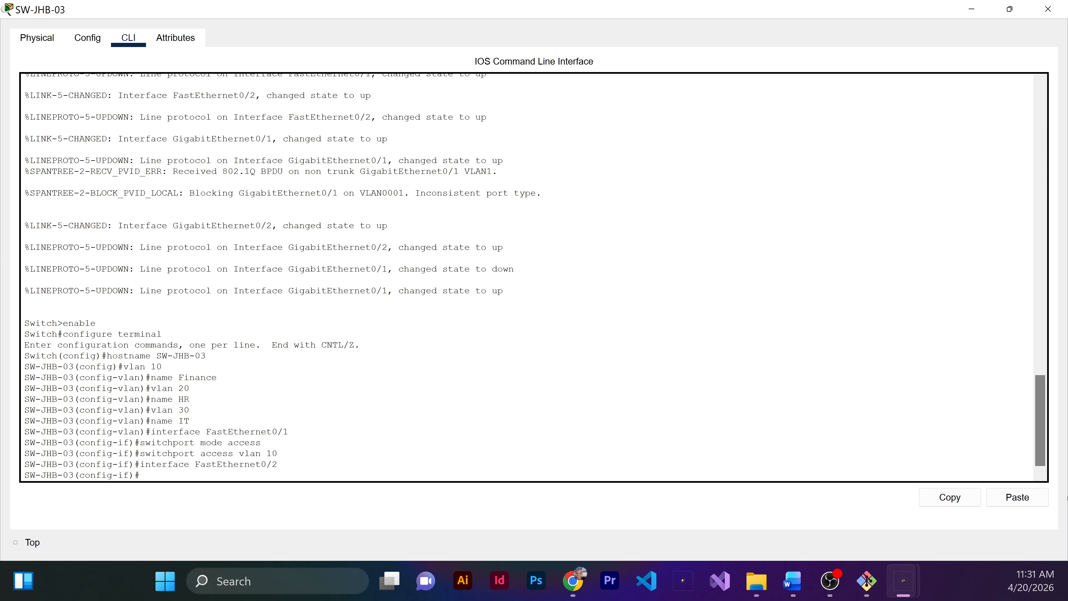
key("Up")
key("Up")
key("Up")
key("Return")
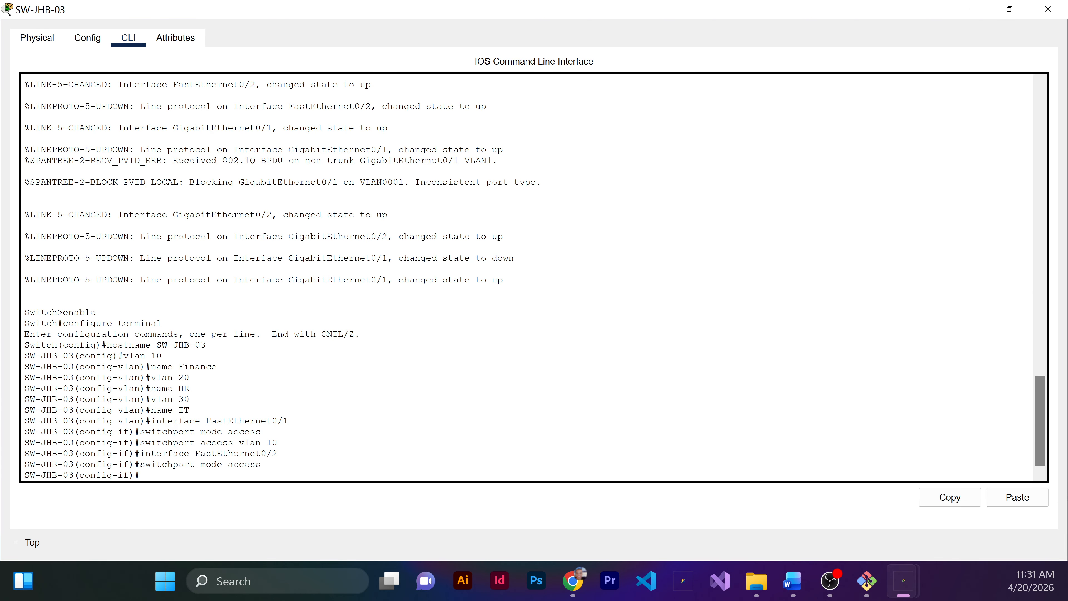
Step: Assign SW-JHB-03's FastEthernet0/2 access port to VLAN 10
key("Up")
key("Up")
key("Up")
key("Return")
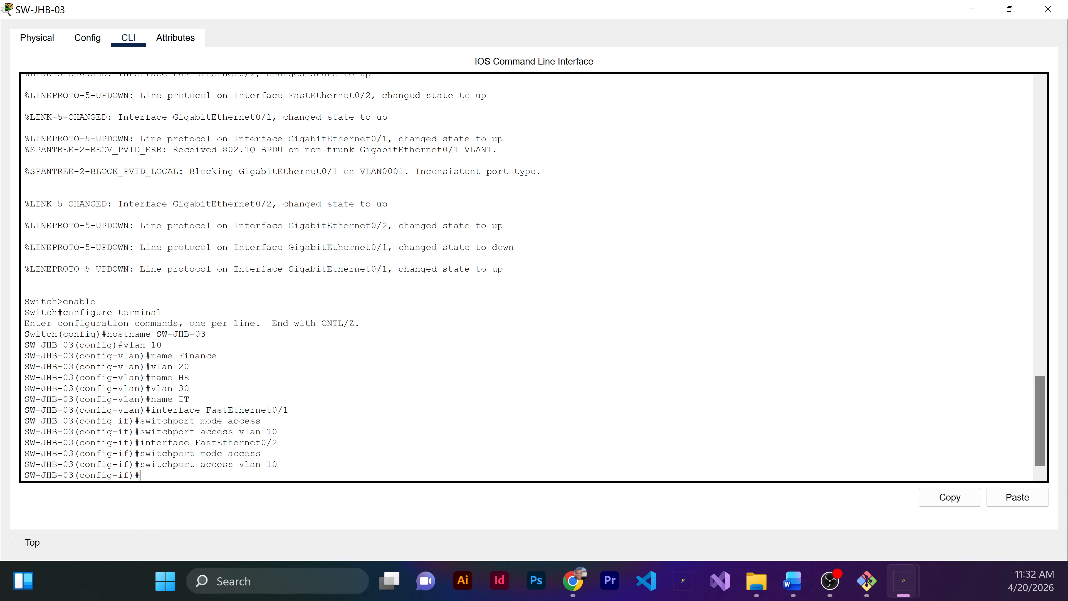
Step: Set interface GigabitEthernet0/1 on SW-JHB-03 to switchport trunk mode
type("interface GigabitEthernet0/1")
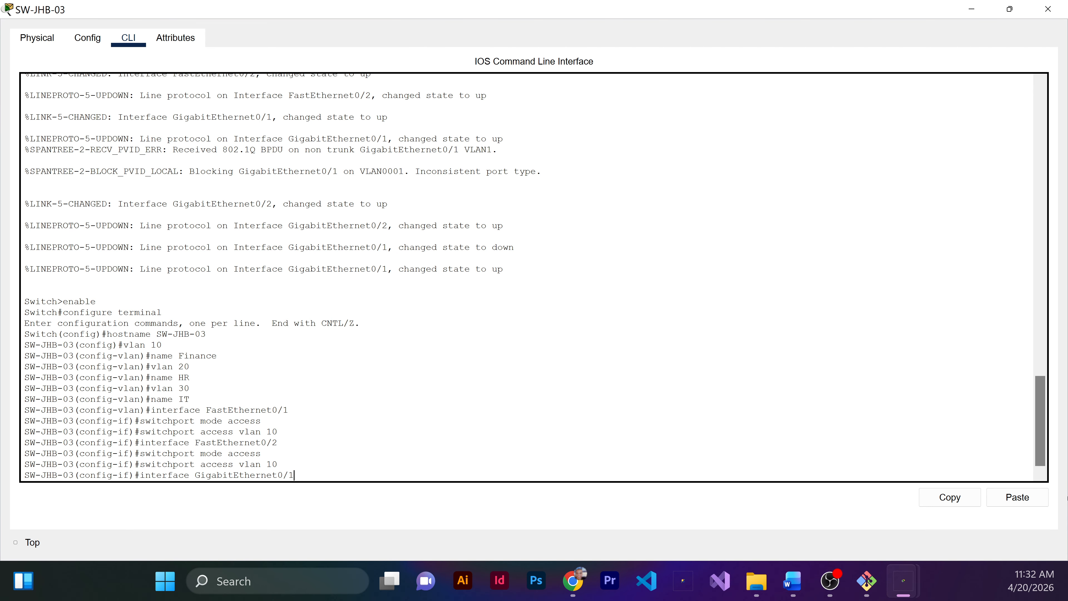
key("Return")
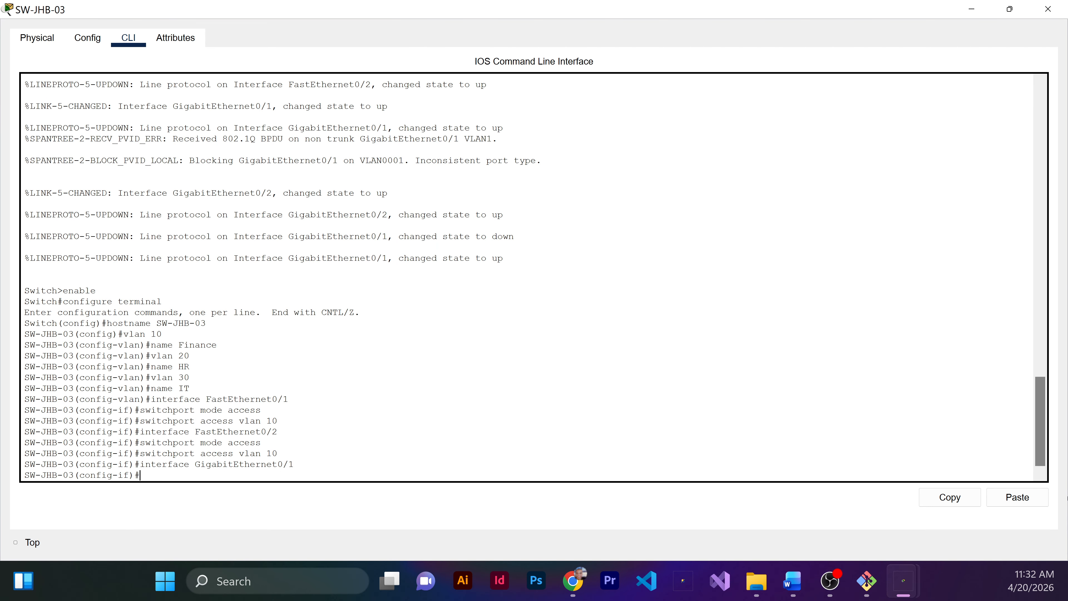
type("switchport mode trunk")
key("Return")
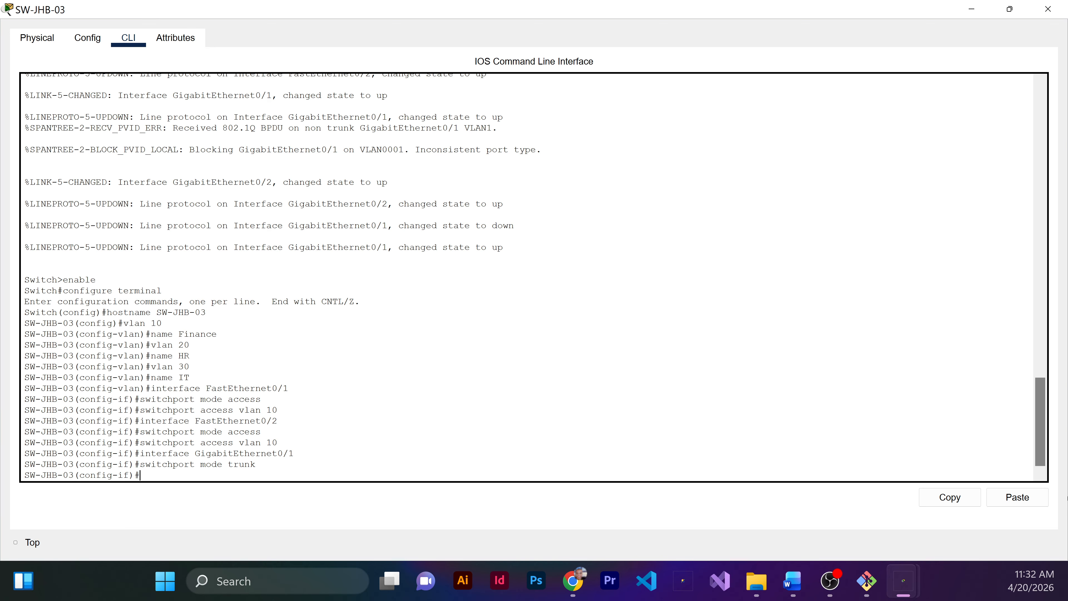
Step: Allow VLANs 10, 20 and 30 on SW-JHB-03's GigabitEthernet0/1 trunk
type("switchport trunk allowed vlan")
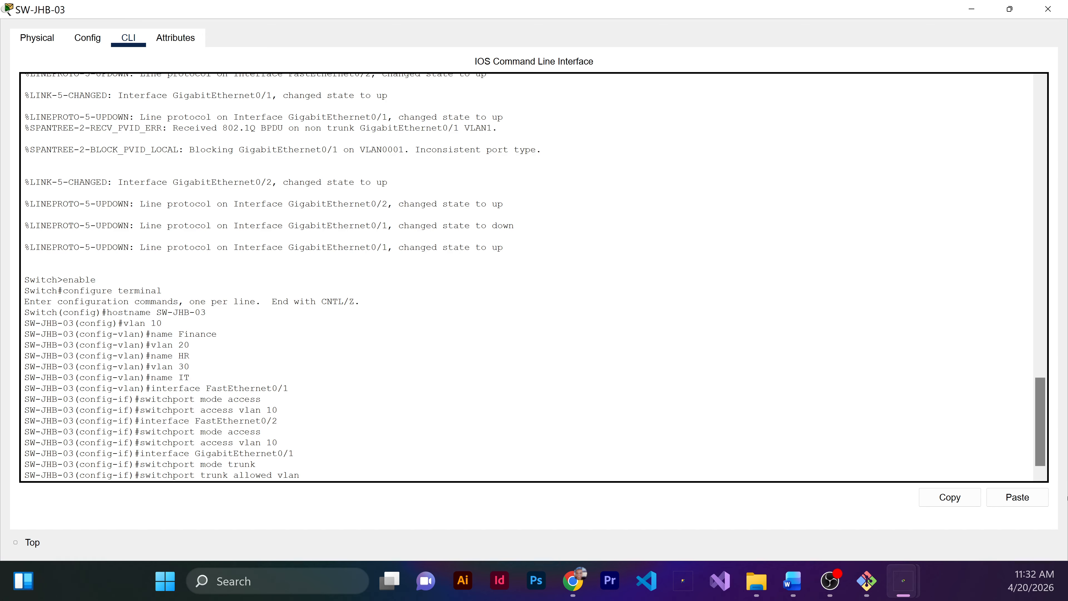
type(" 10,20,30")
key("Return")
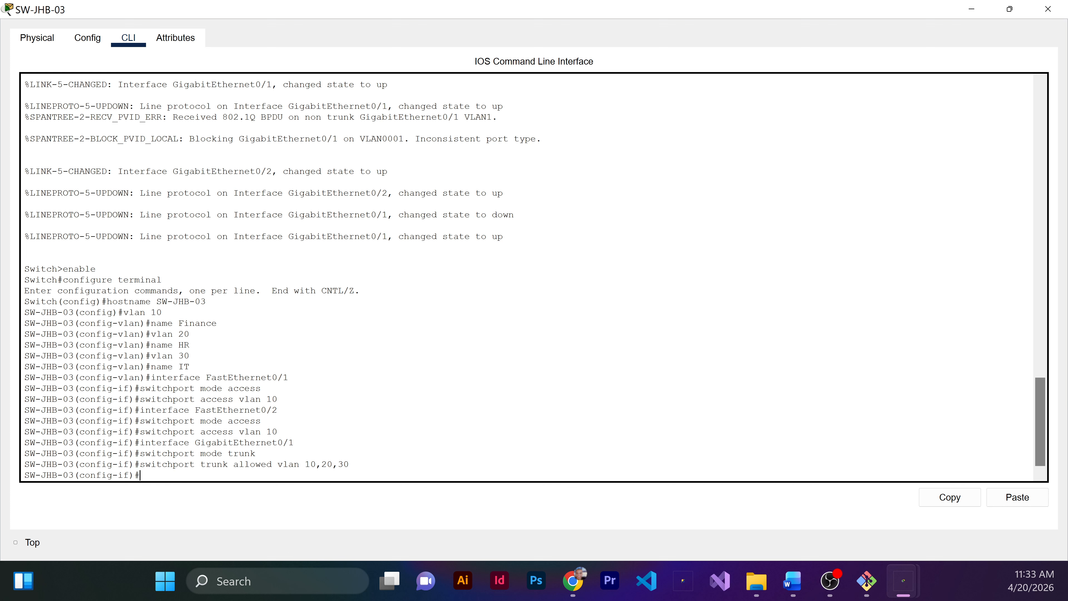
Step: Set interface GigabitEthernet0/2 on SW-JHB-03 to switchport trunk mode
key("Up")
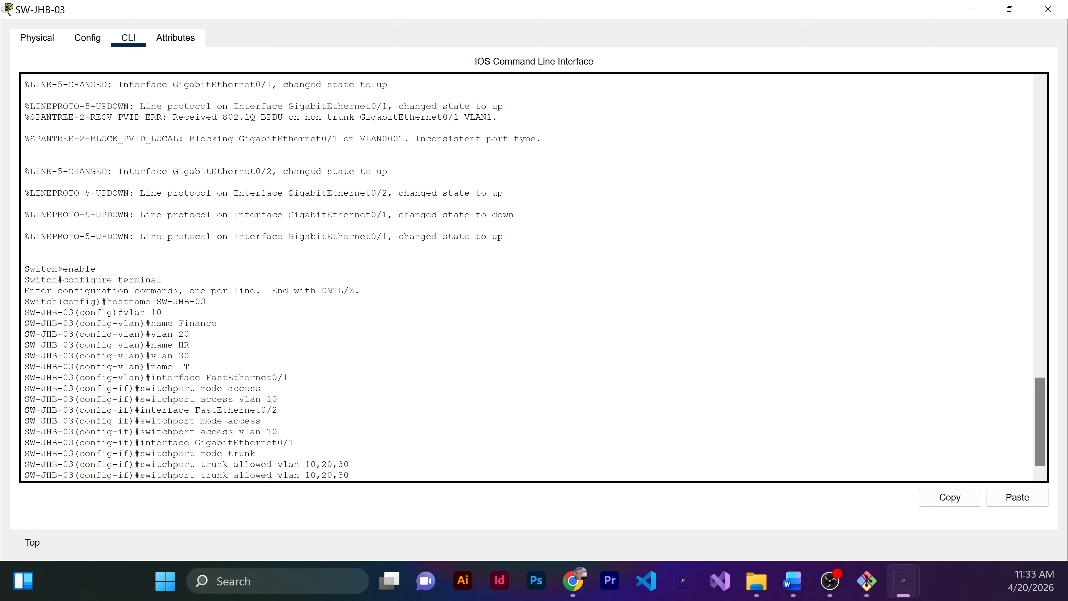
key("Up")
key("Up")
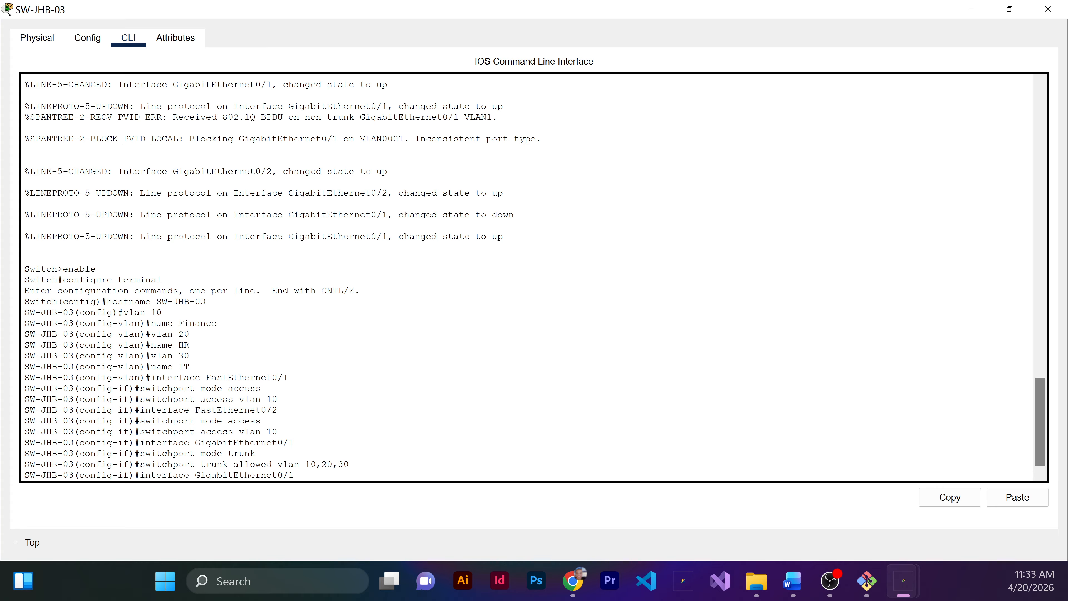
key("BackSpace")
type("2")
key("Return")
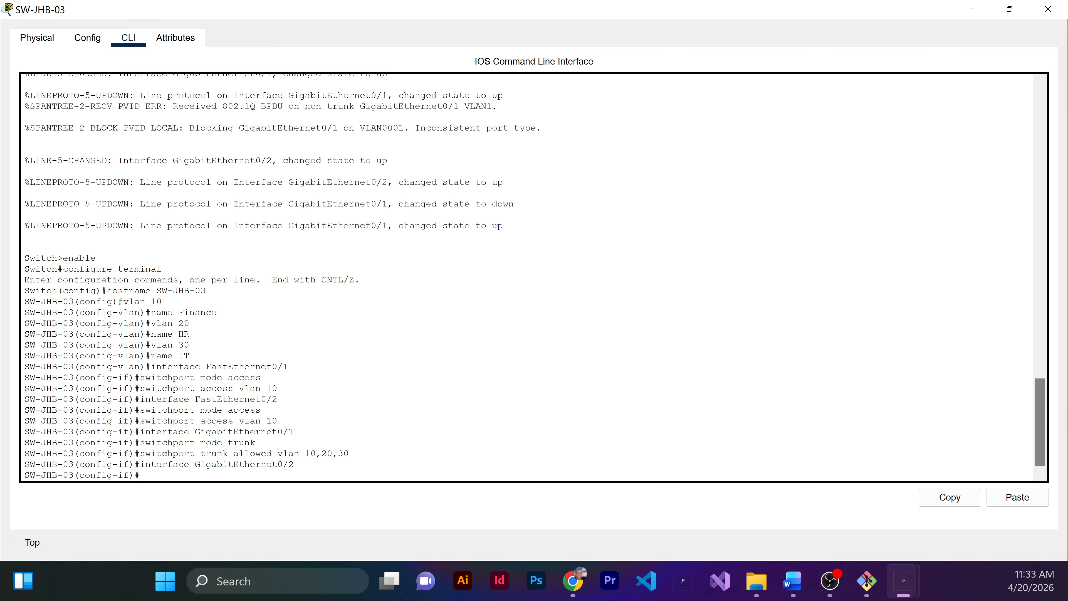
key("Up")
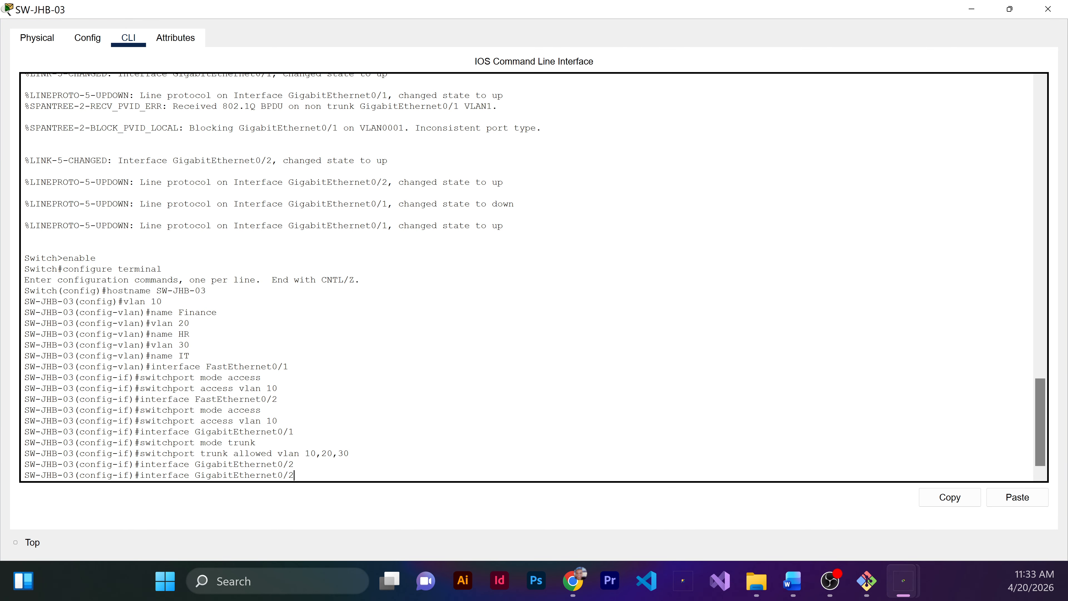
key("Up")
key("Up")
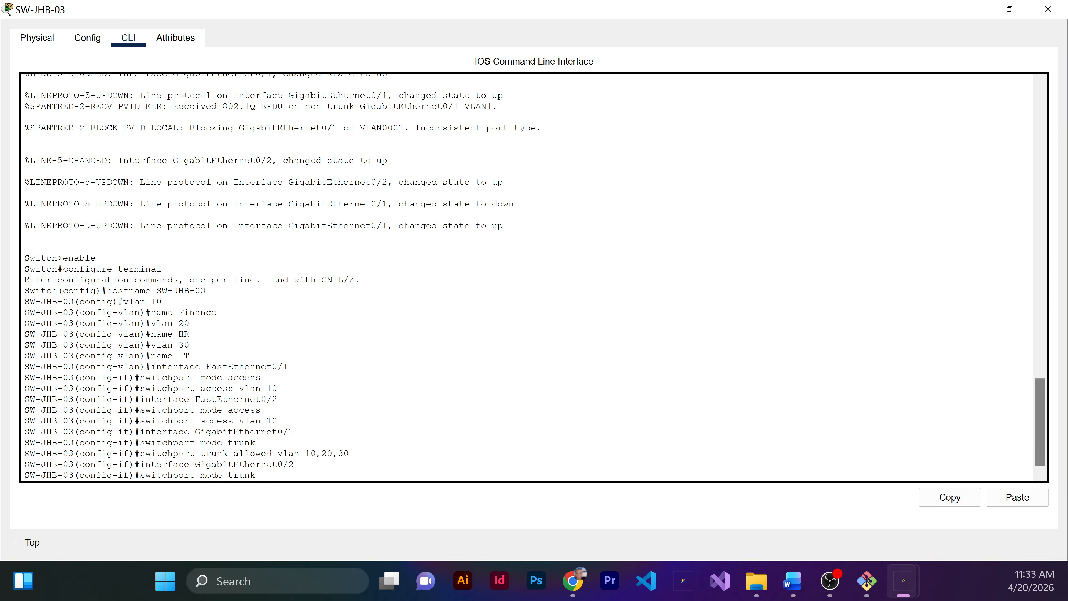
key("Return")
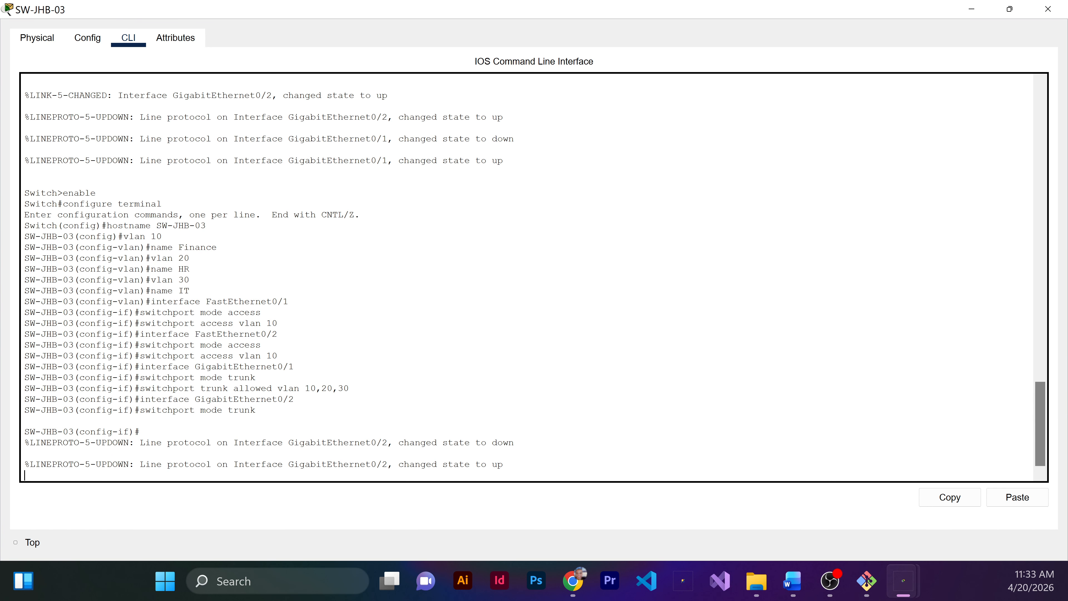
Step: Allow VLANs 10, 20 and 30 on SW-JHB-03's GigabitEthernet0/2 trunk, and end the configuration session
key("Return")
key("Up")
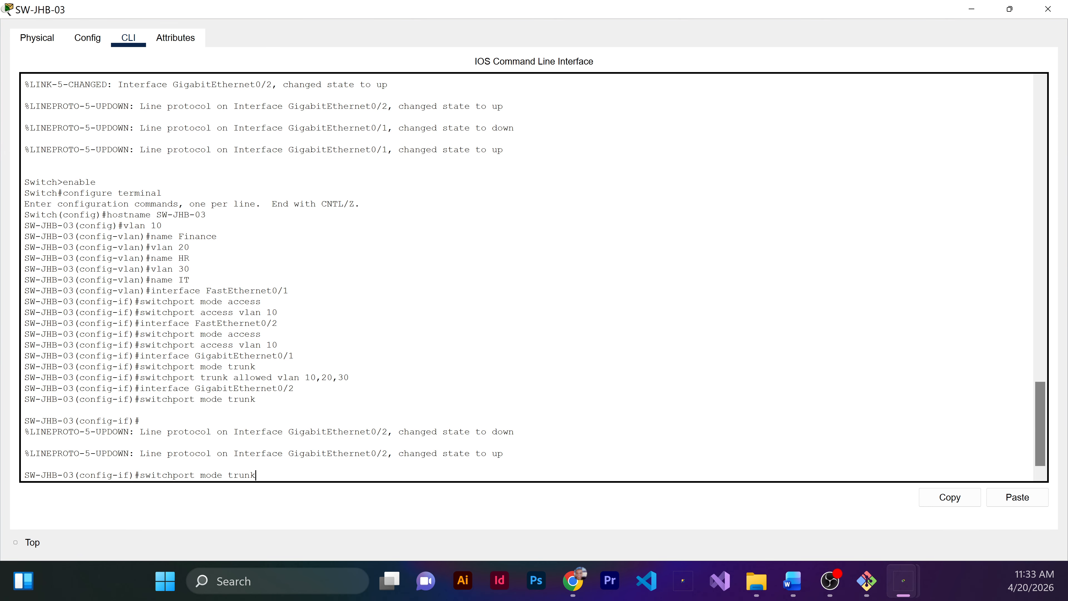
key("Up")
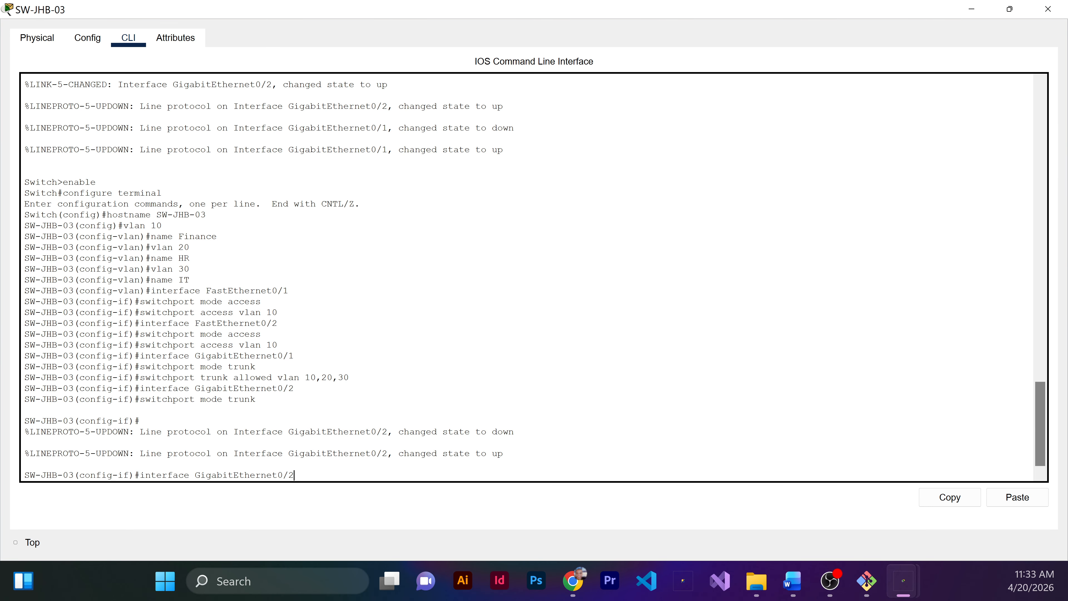
key("Up")
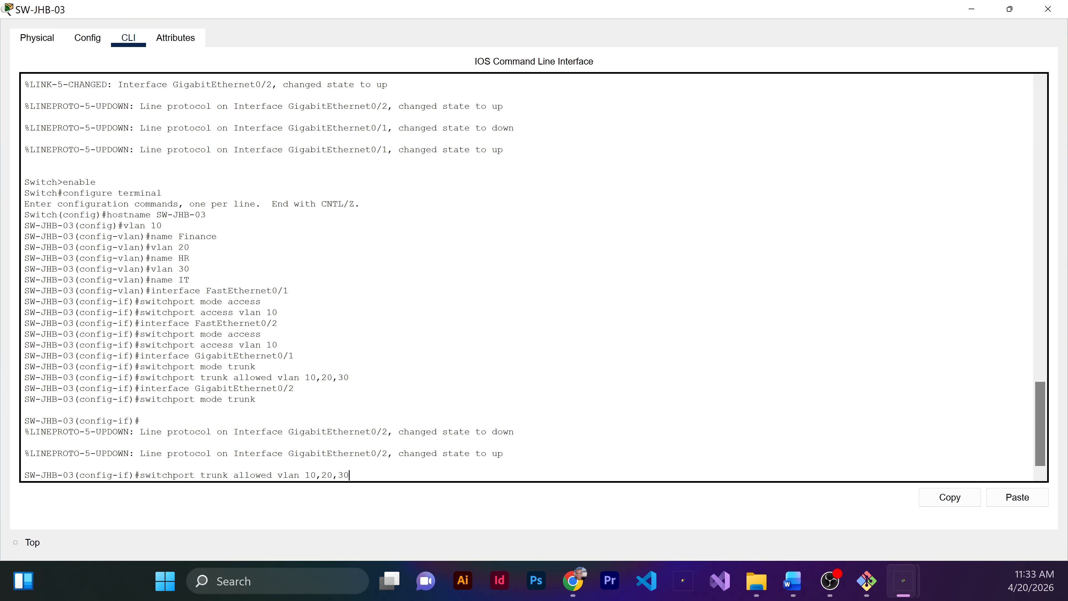
key("Return")
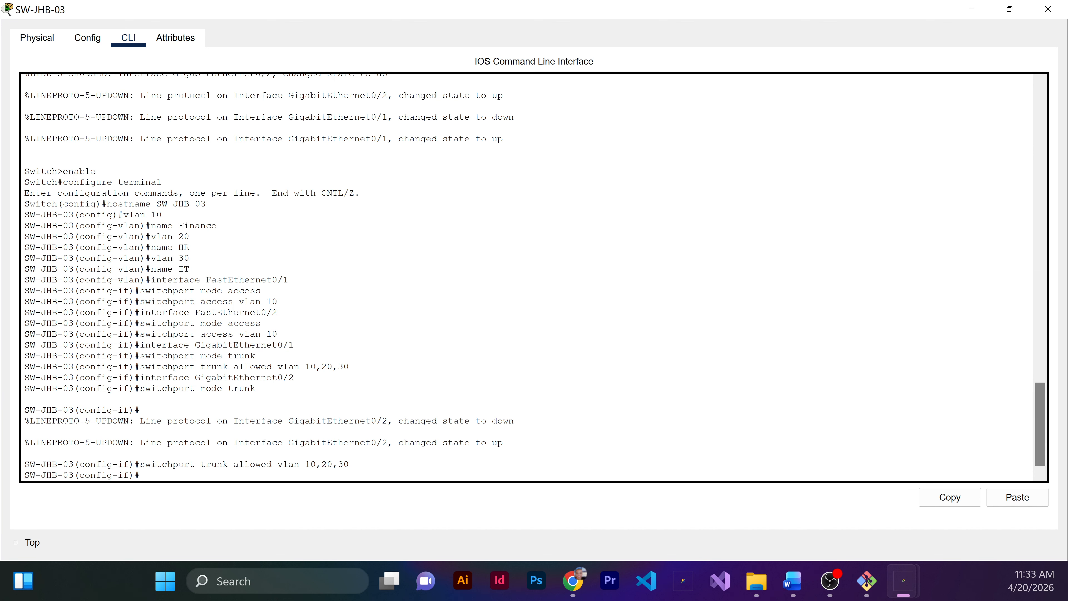
type("end")
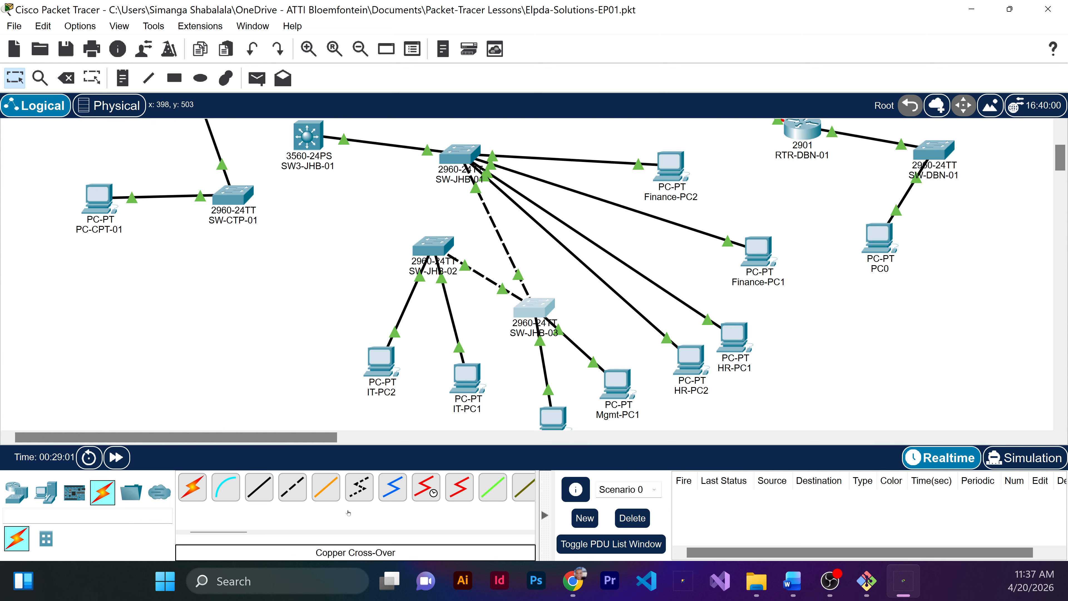
Step: Show the spanning-tree details for VLAN 10 on SW-JHB-01 and examine the root ID priority
left_click(466, 153)
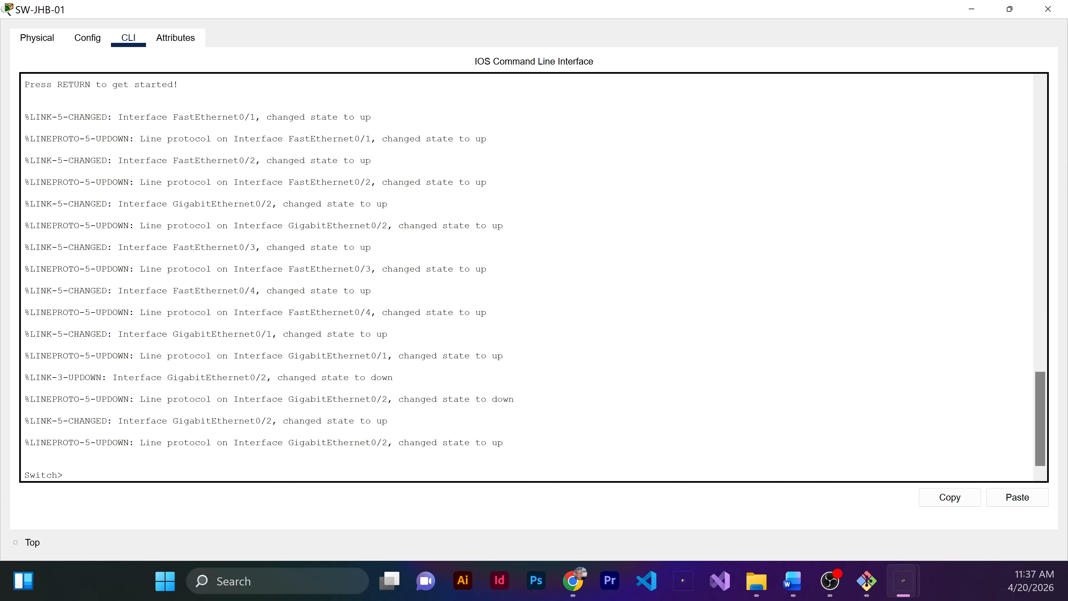
type("show spanning-tree vlan 10")
key("Return")
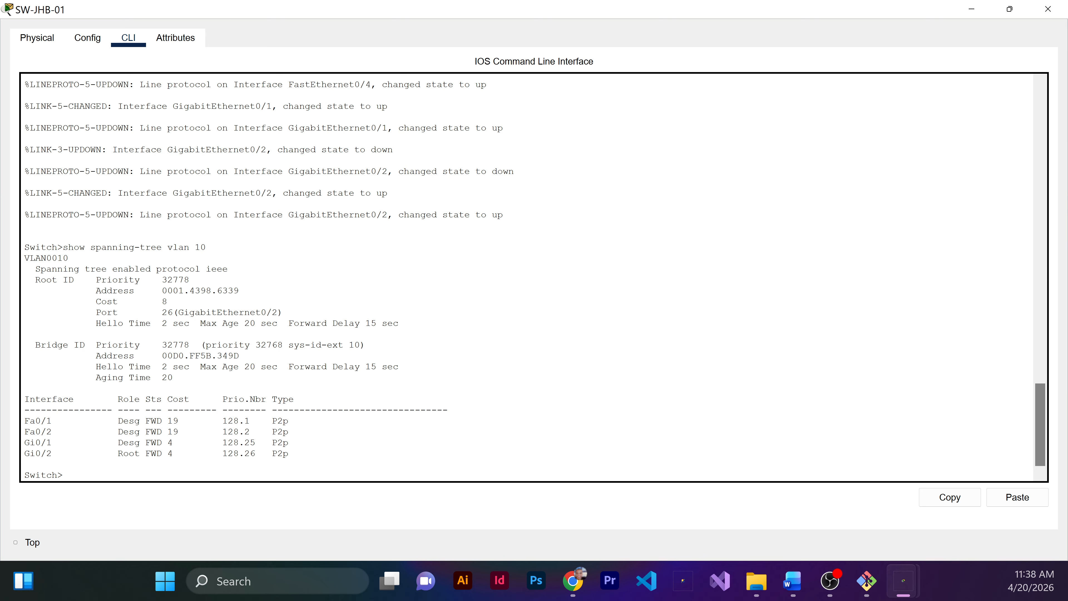
left_click_drag(29, 280, 189, 279)
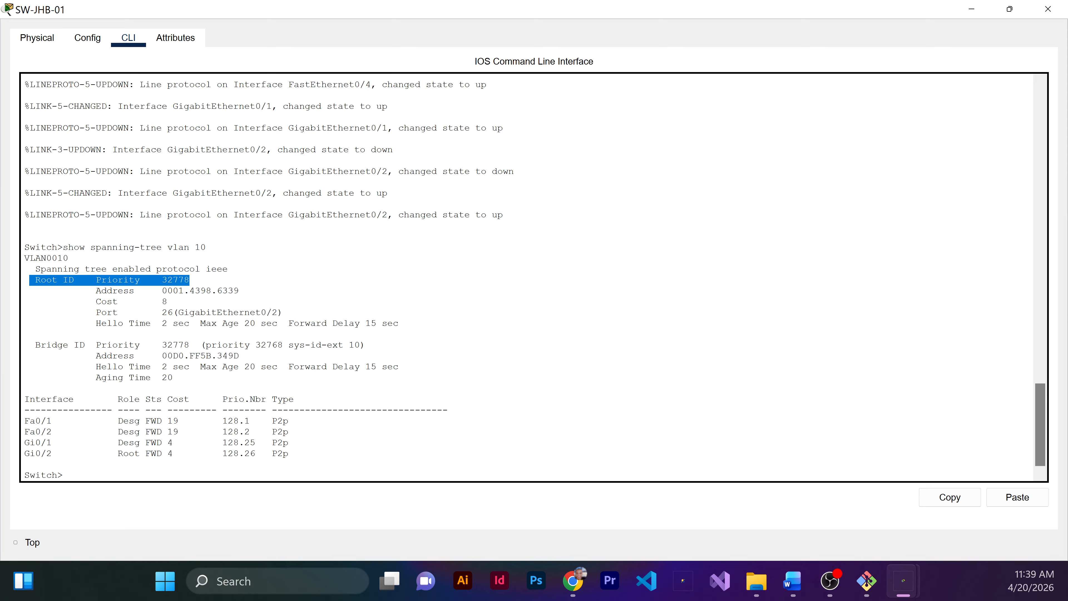
left_click(25, 388)
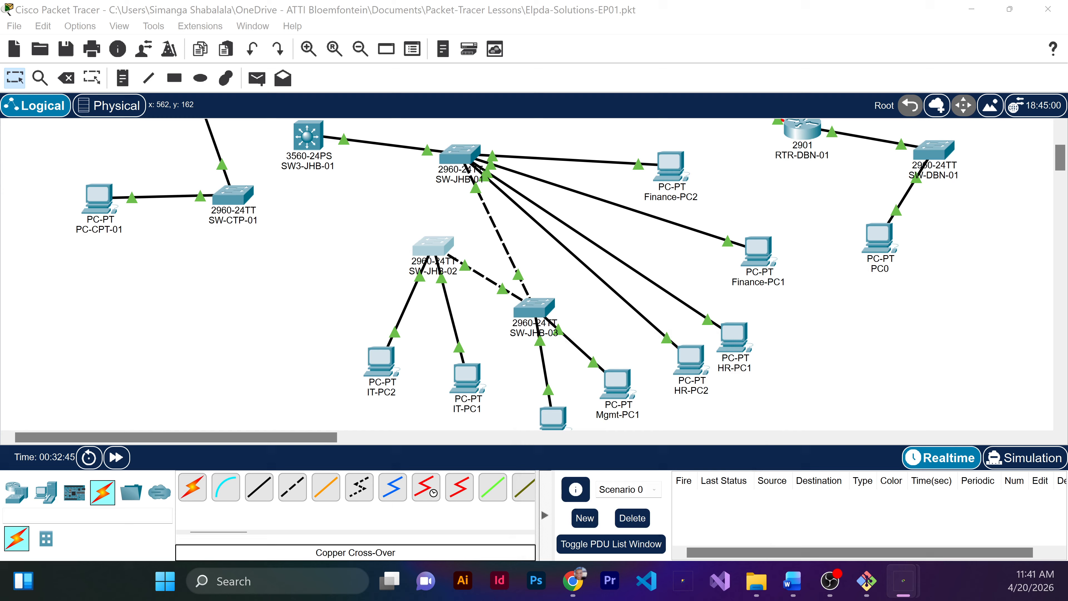
Step: Open the command line of SW-JHB-02 and enter global configuration mode
left_click_drag(592, 360, 349, 278)
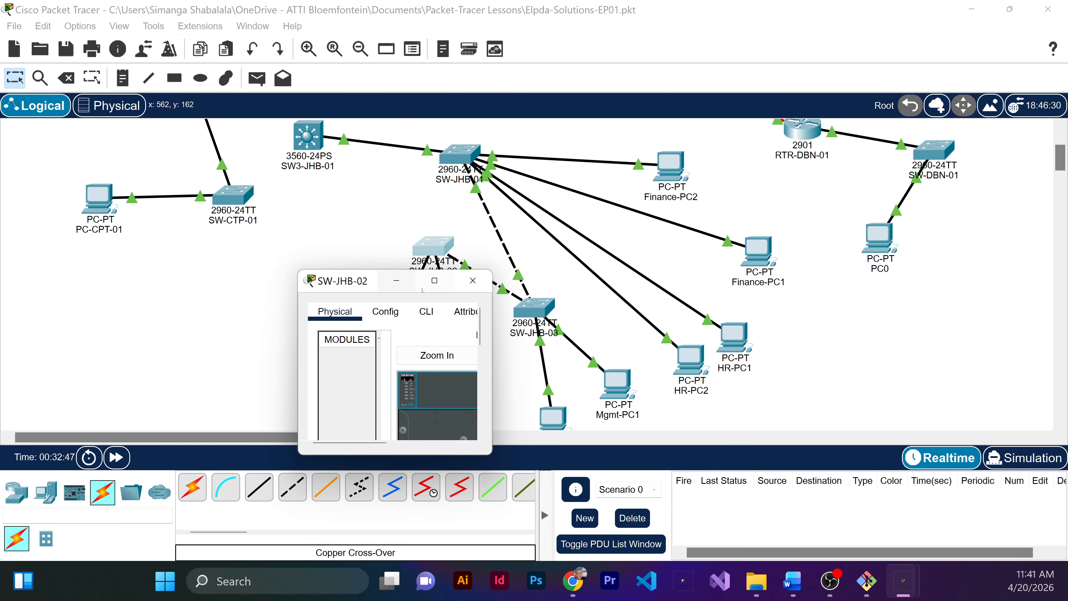
left_click(435, 280)
left_click(128, 37)
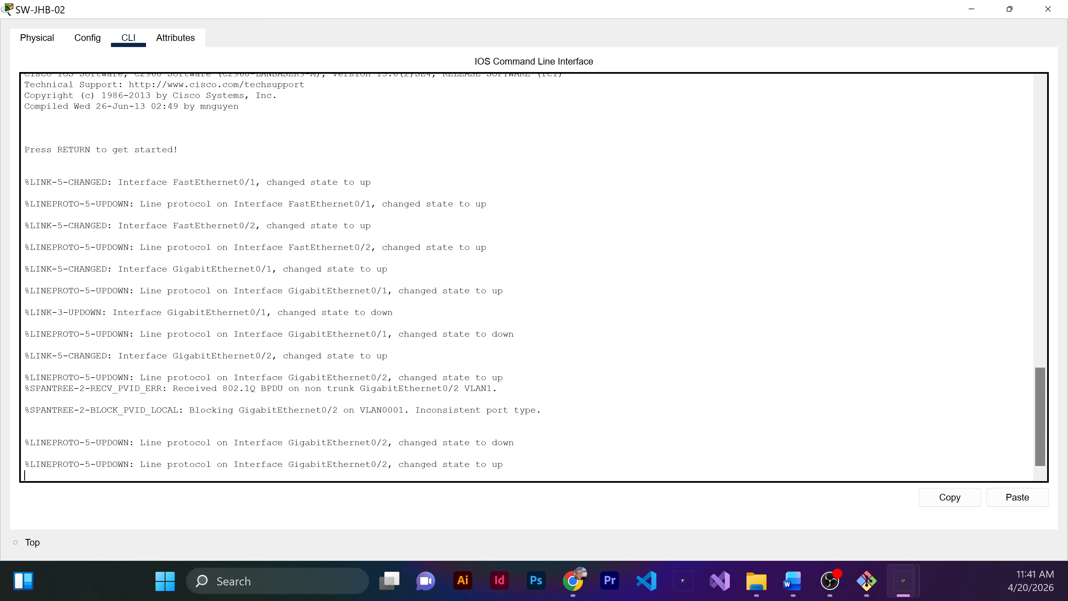
key("Return")
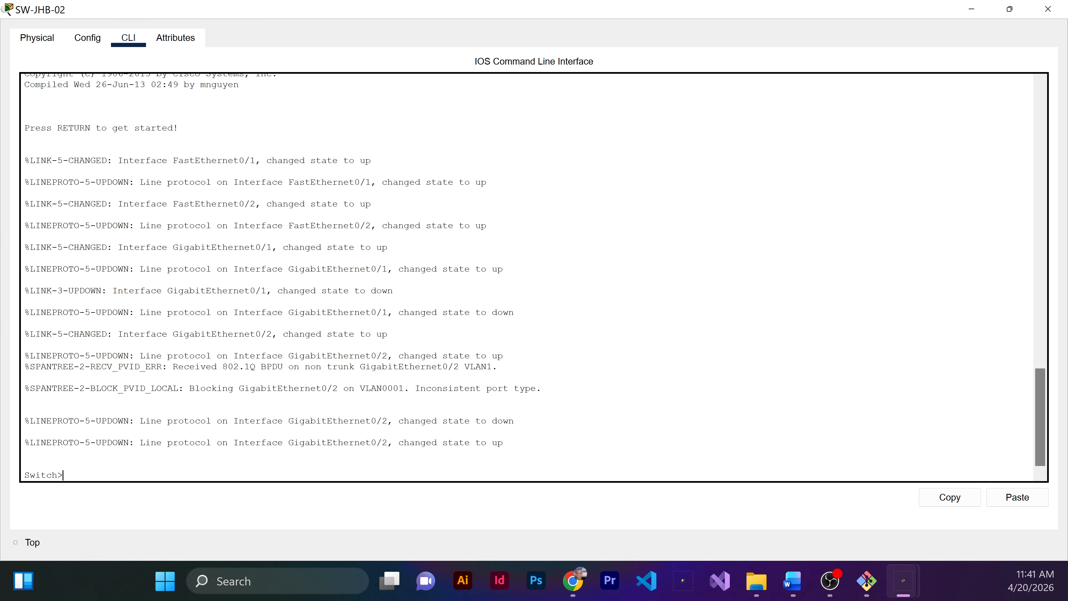
key("Return")
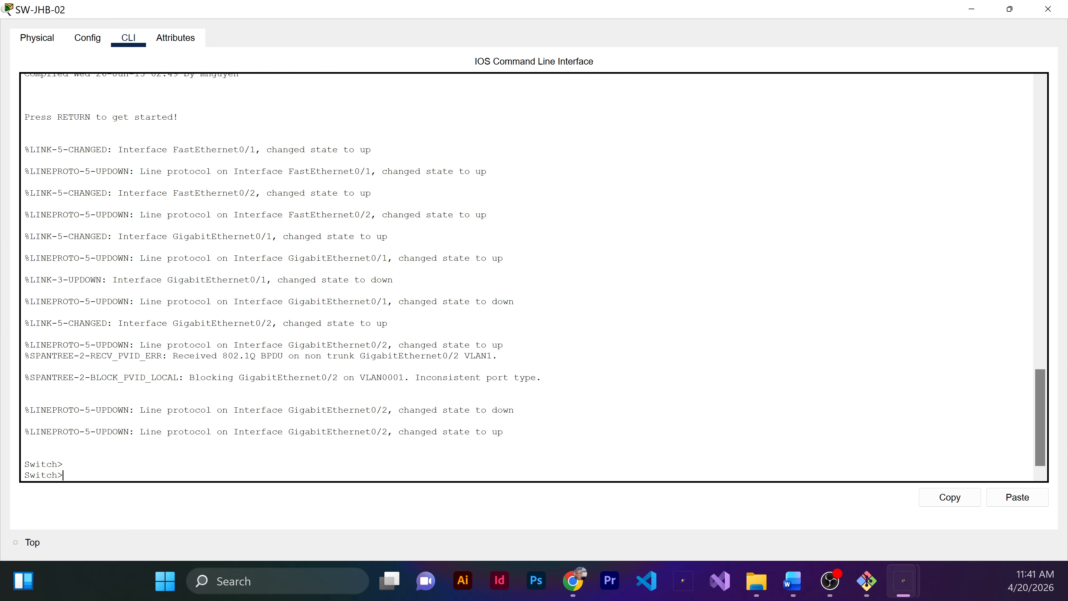
type("enable")
key("Return")
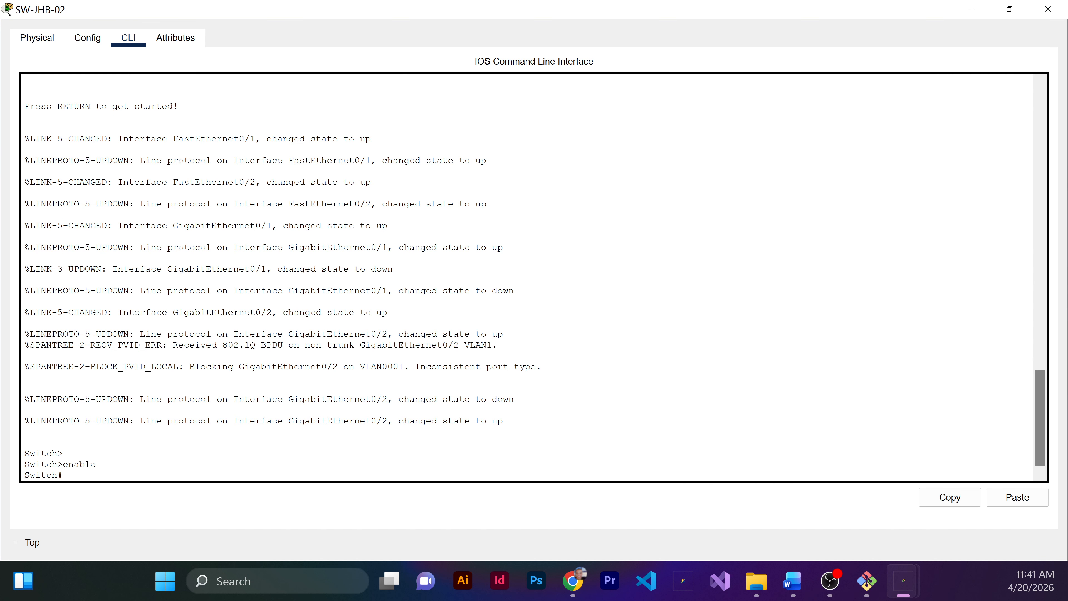
type("configure terminal")
key("Return")
Step: Disable spanning tree for VLAN 10 on SW-JHB-02
type("no spanning-tree")
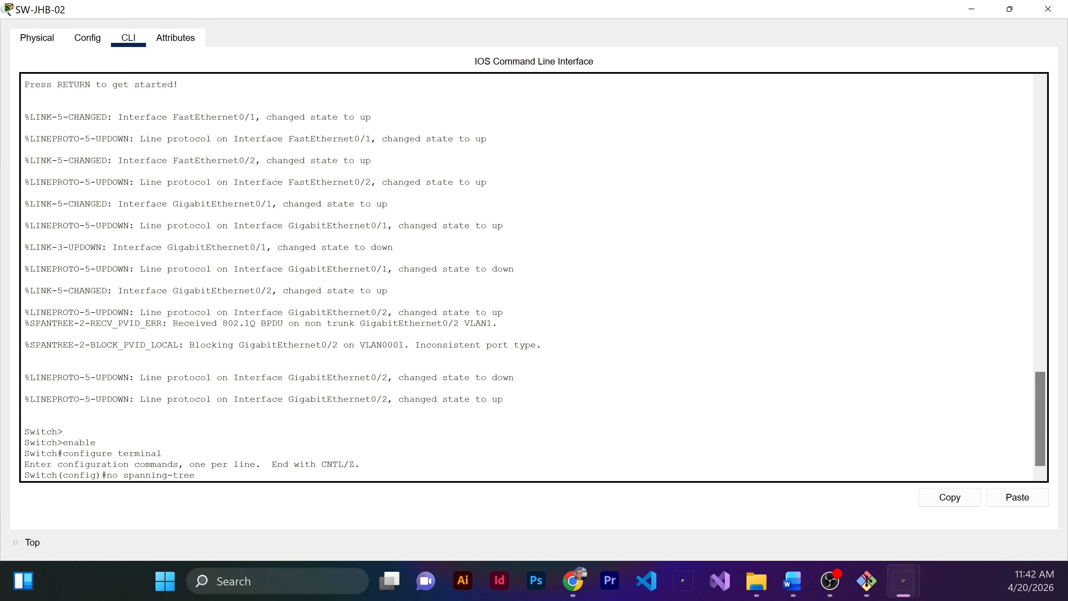
type(" c")
key("BackSpace")
type("vlan 10")
key("Return")
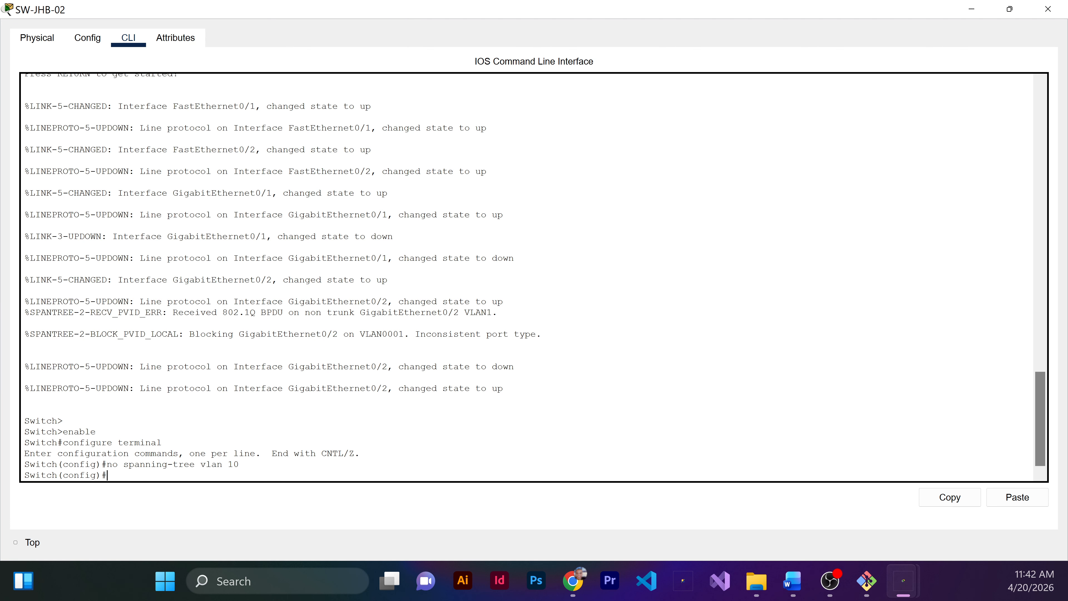
Step: Disable spanning tree for VLAN 20 on SW-JHB-02
key("Up")
key("BackSpace")
key("BackSpace")
type("20")
key("Return")
Step: Disable spanning tree for VLAN 30 on SW-JHB-02 and leave configuration mode
key("Up")
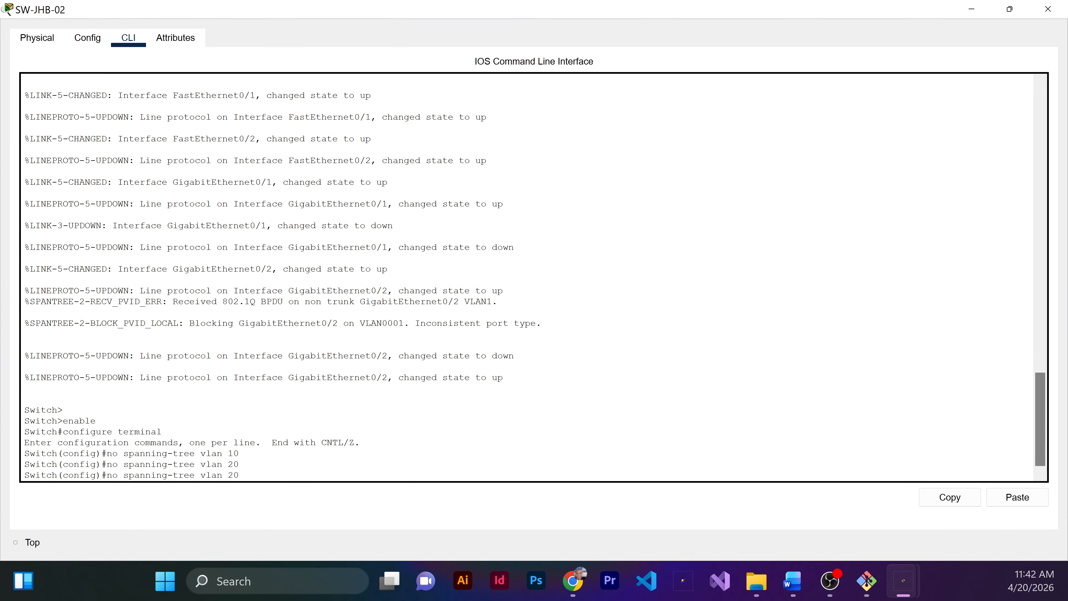
key("BackSpace")
key("BackSpace")
type("3")
key("Return")
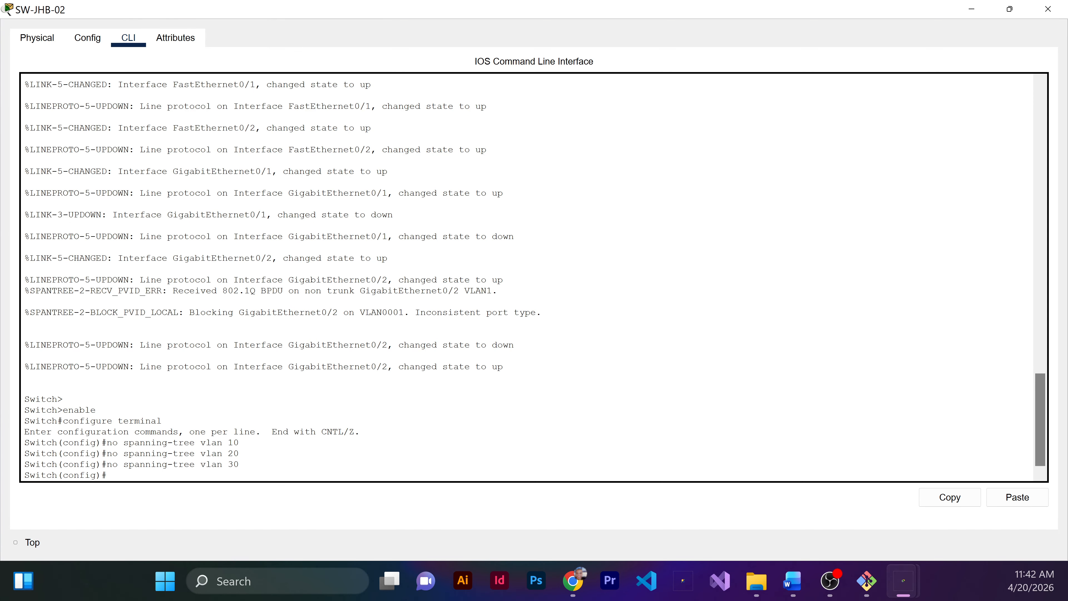
type("end")
key("Return")
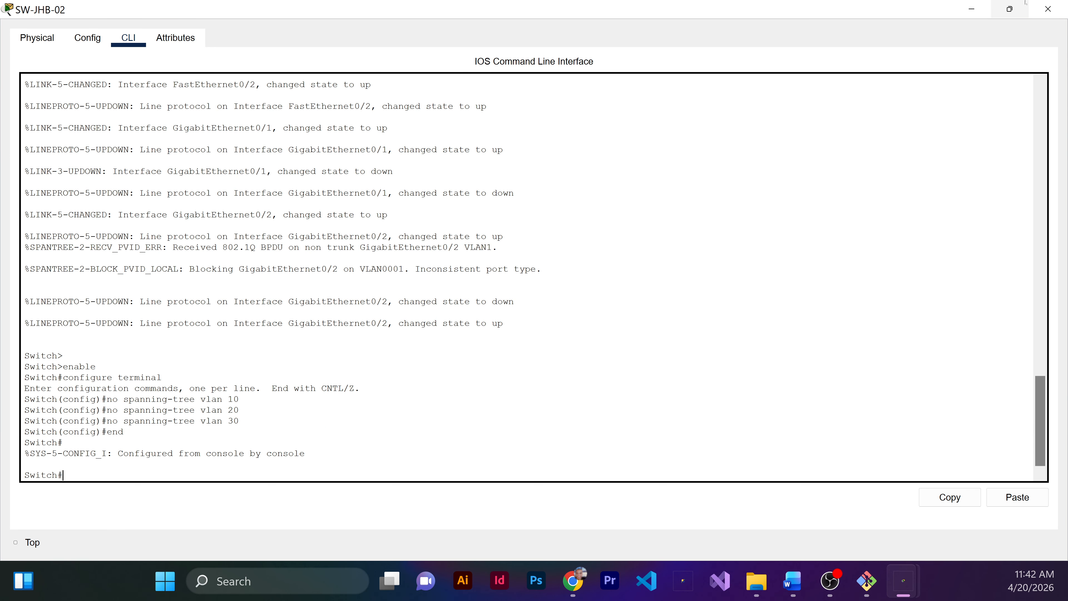
left_click(1048, 8)
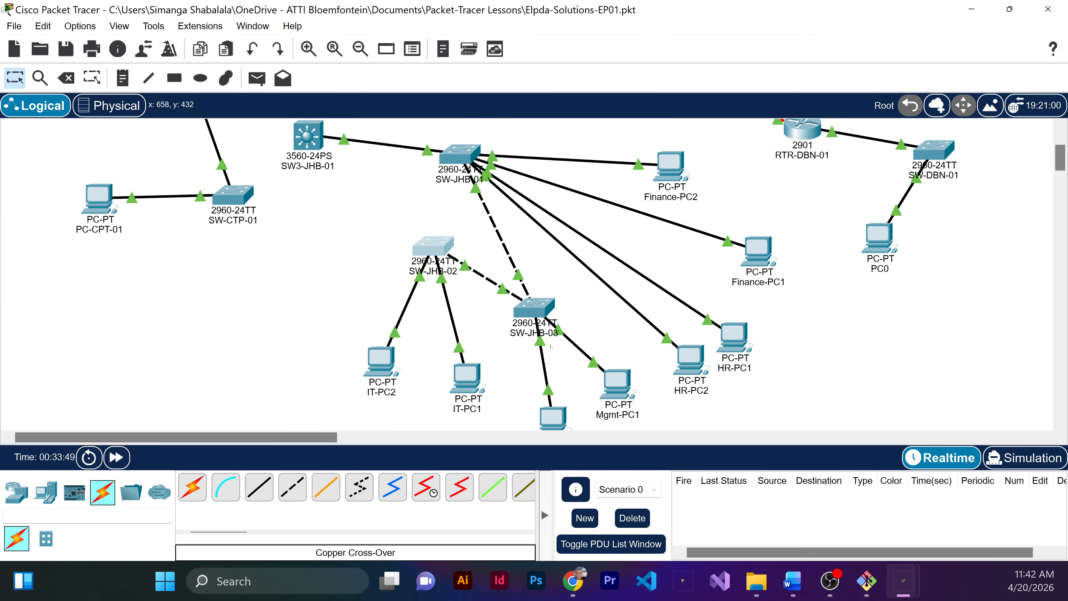
Step: Open the command line of SW-JHB-03 and enter global configuration mode
left_click(537, 309)
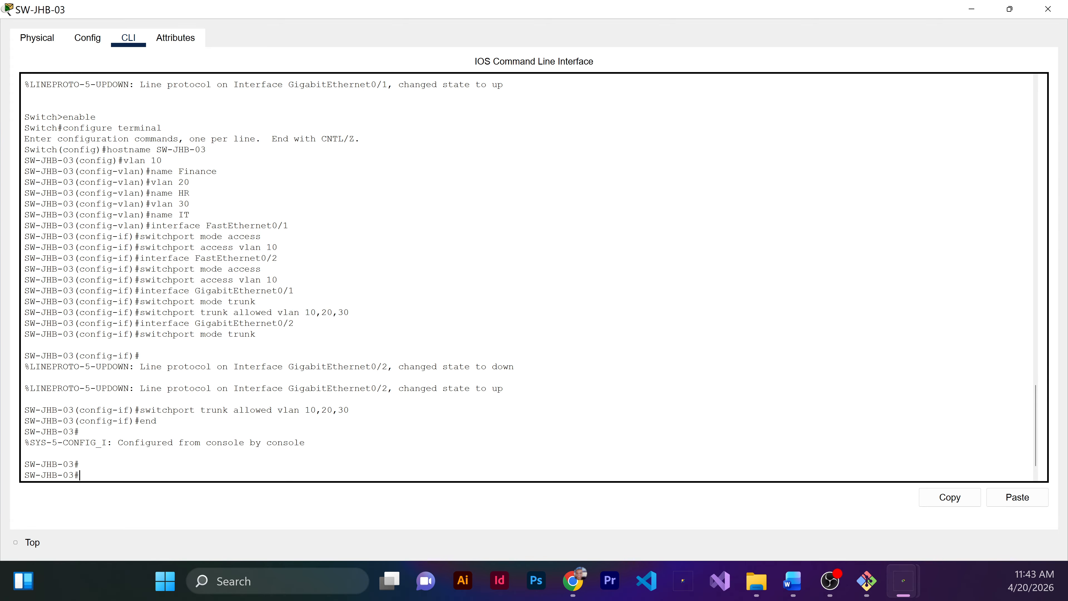
type("configure terminal")
key("Return")
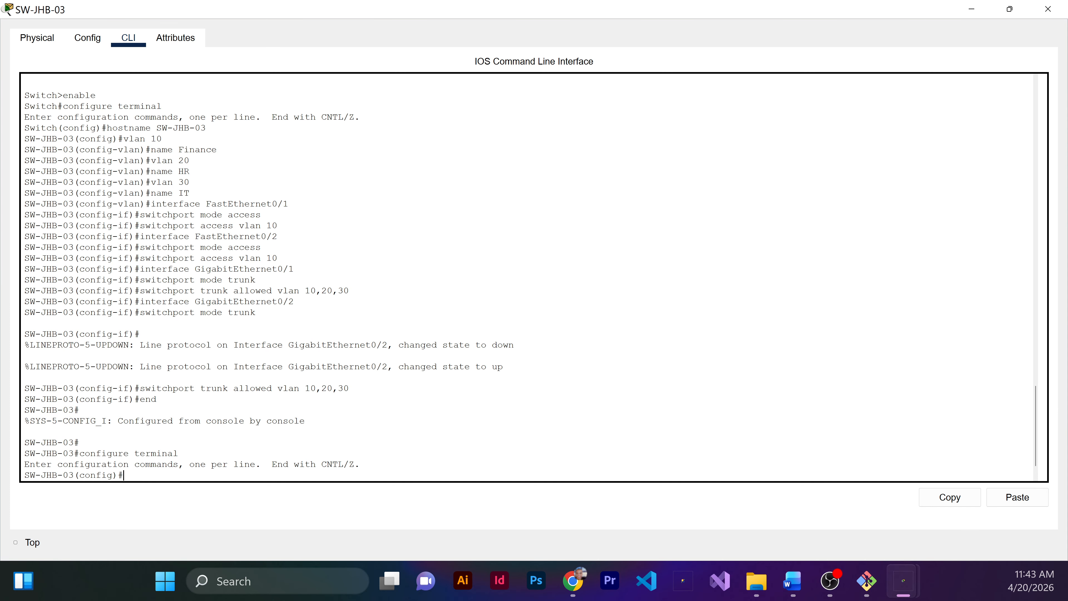
Step: Disable spanning tree for VLAN 10 on SW-JHB-03
type("no spanning-tree vlan 10")
key("Return")
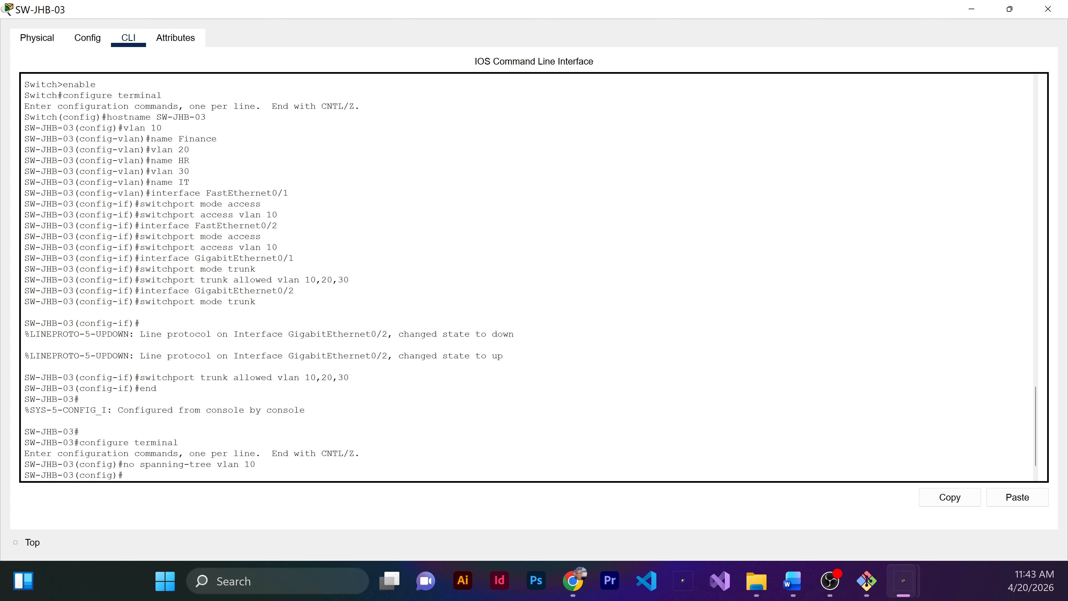
Step: Disable spanning tree for VLAN 20 on SW-JHB-03
key("Up")
key("BackSpace")
key("BackSpace")
type("20")
key("Return")
Step: Disable spanning tree for VLAN 30 on SW-JHB-03 and leave configuration mode
key("Up")
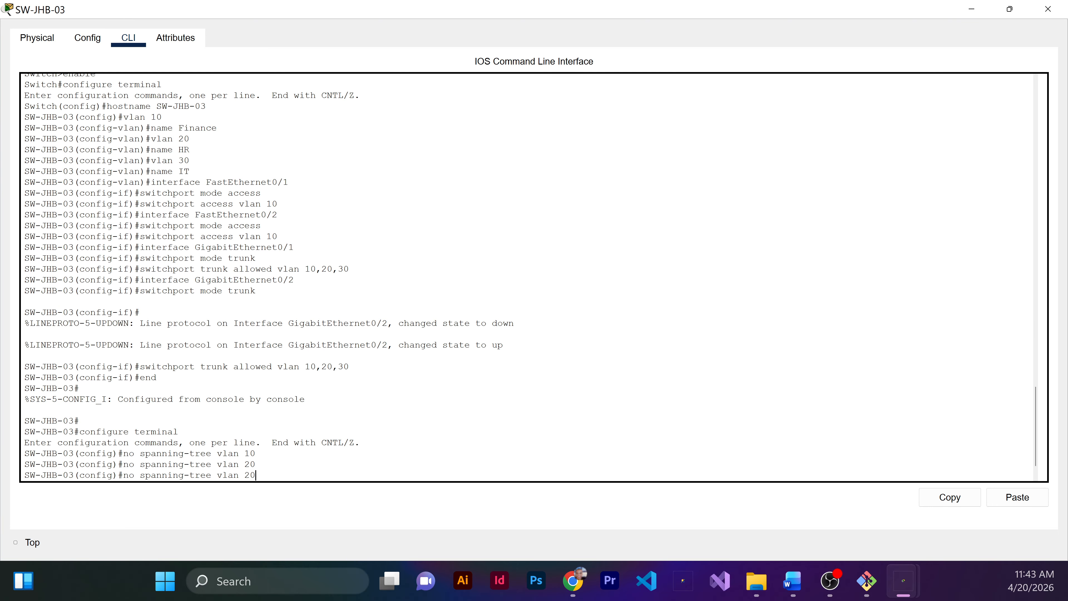
key("BackSpace")
key("Return")
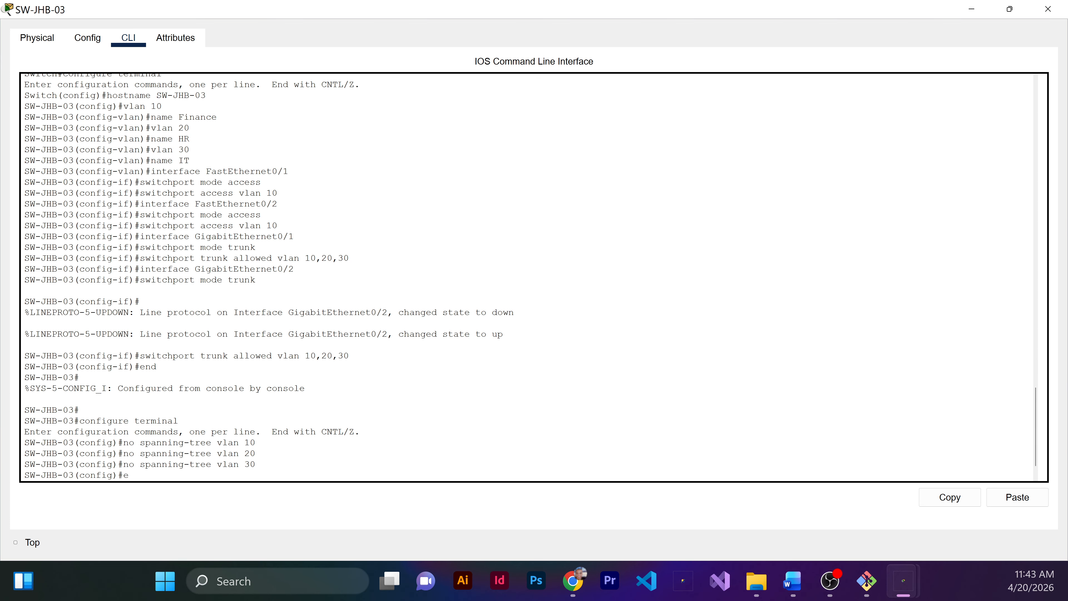
type("end")
key("Return")
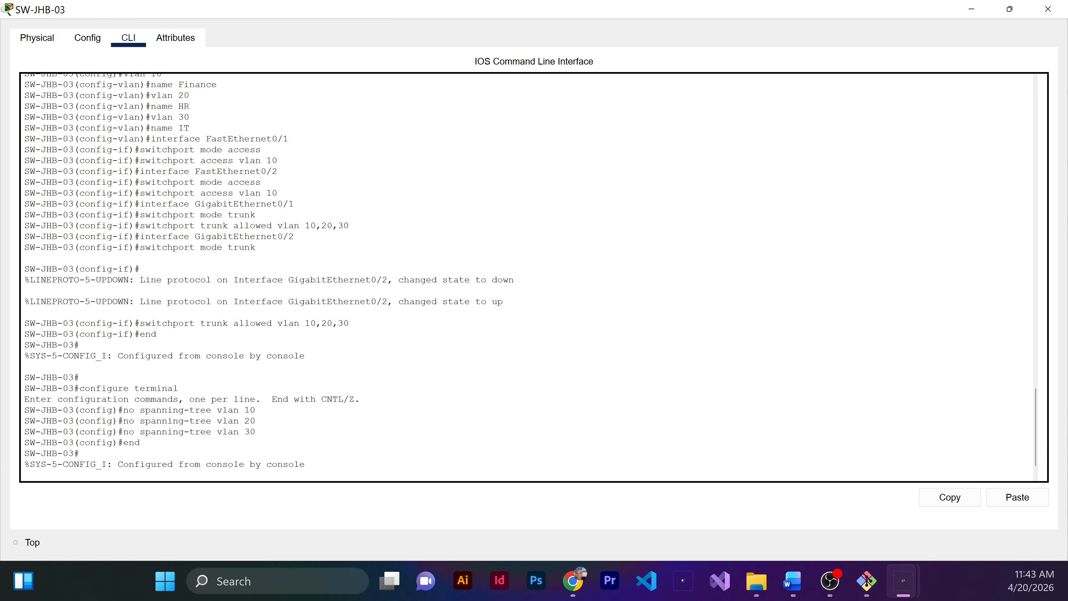
key("Return")
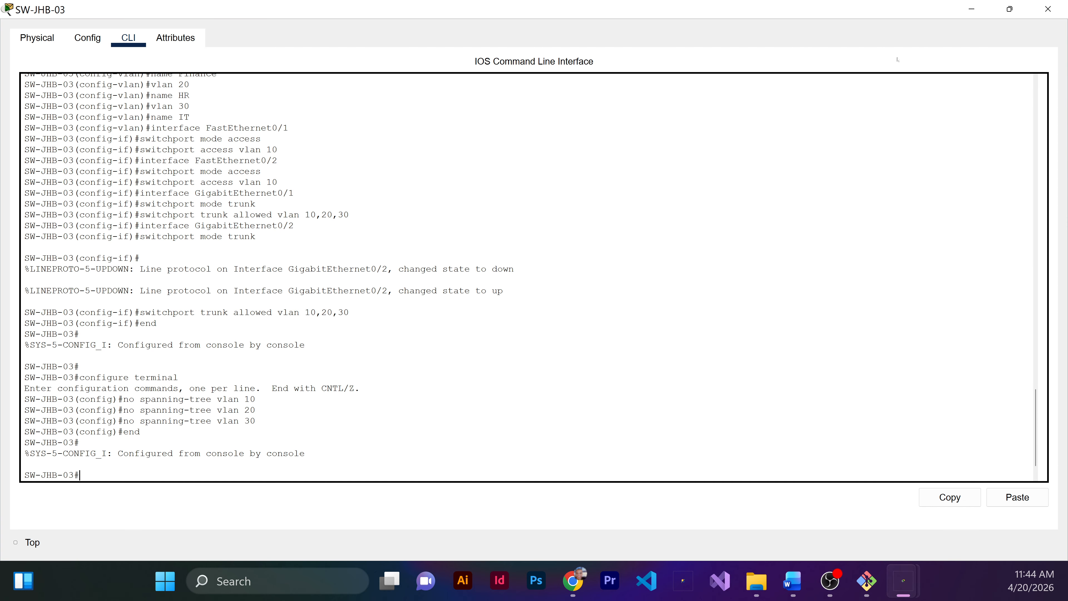
left_click(1048, 9)
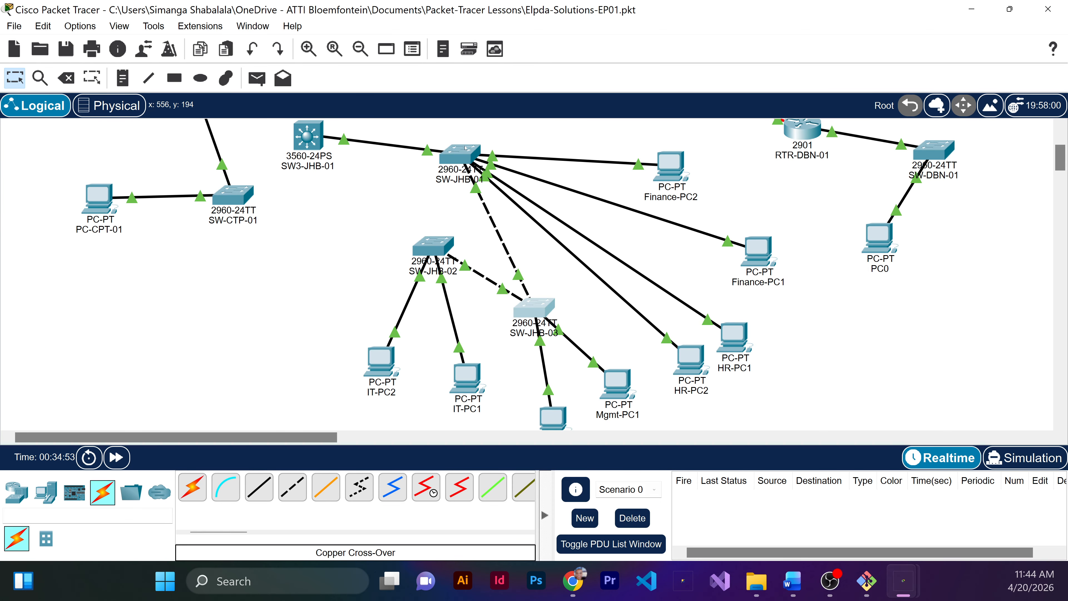
Step: Open the command line of SW-JHB-01 and enter global configuration mode from privileged mode
left_click(470, 156)
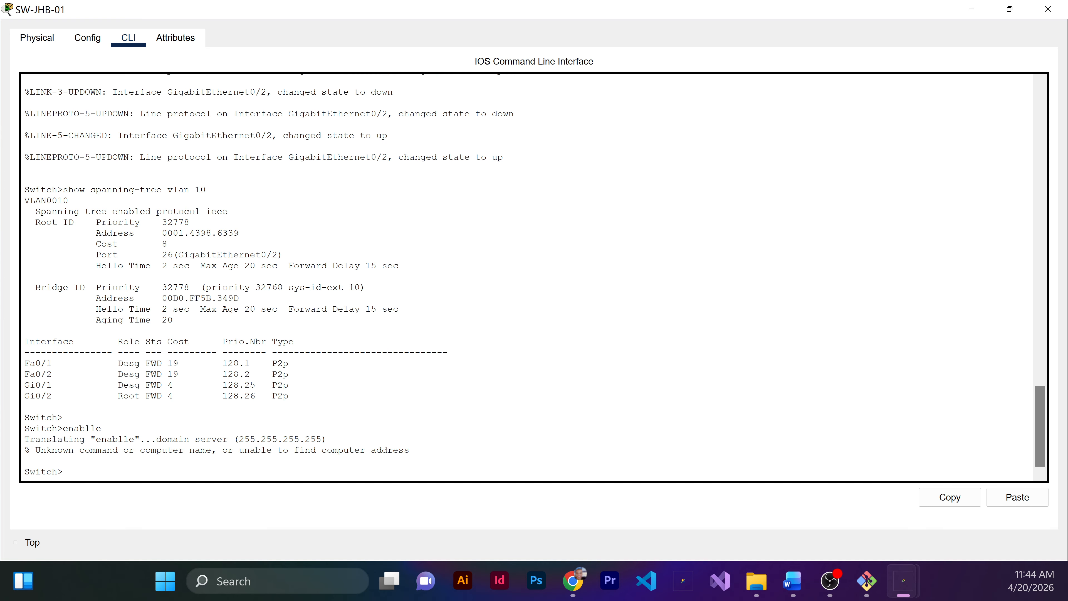
key("Return")
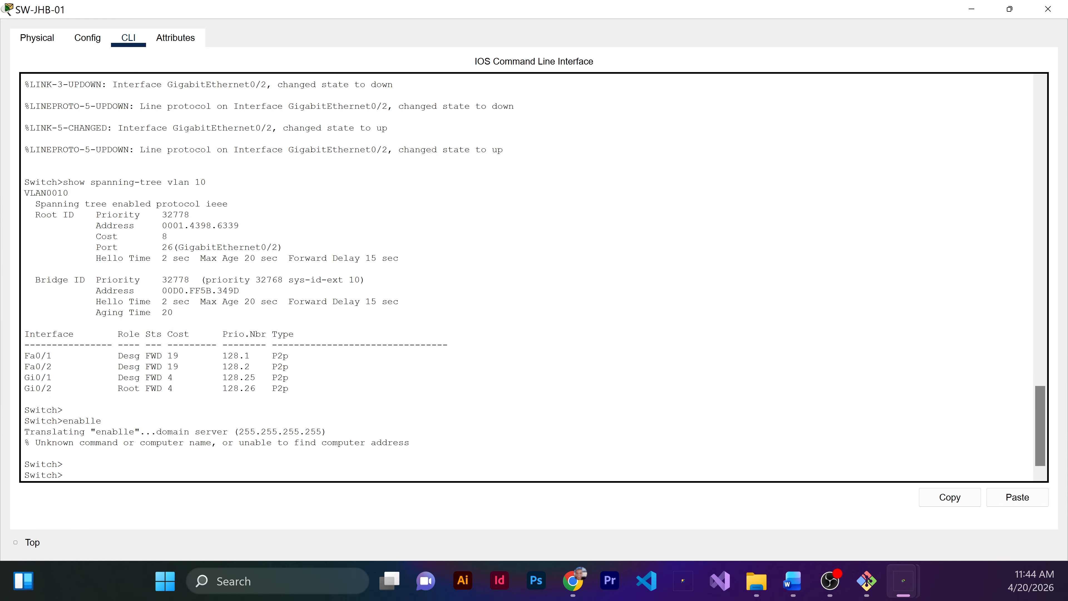
type("enable")
key("Return")
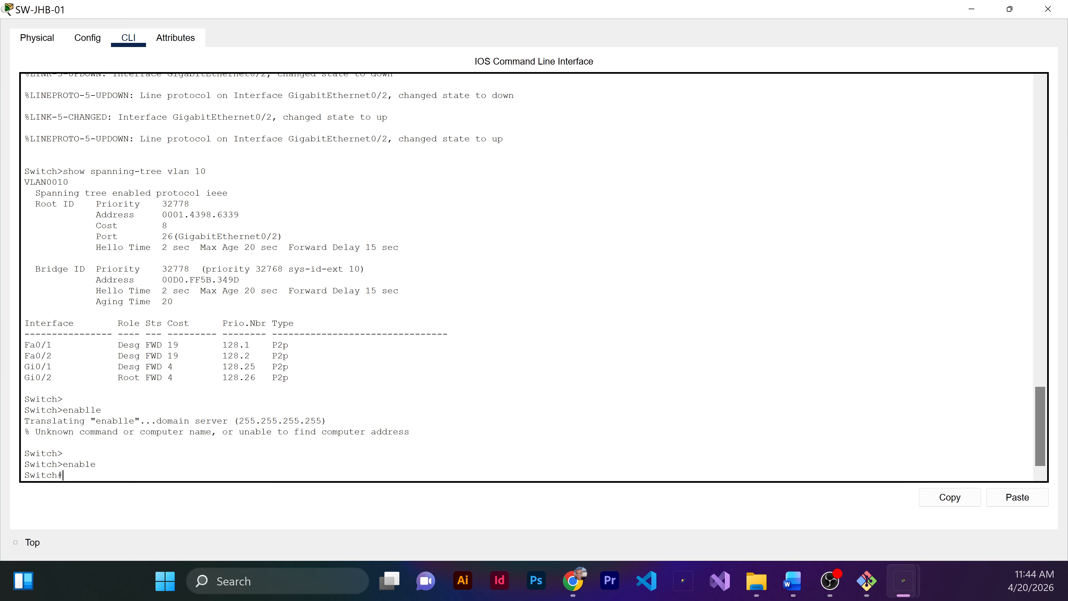
type("configure terminal")
key("Return")
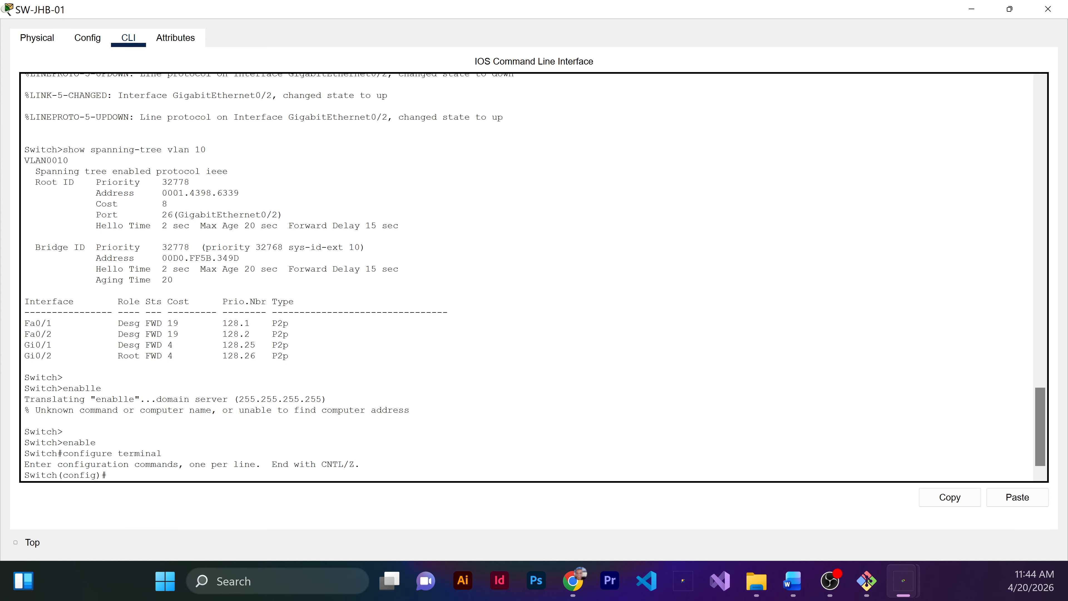
Step: Disable spanning tree for VLAN 10 on SW-JHB-01
type("no spanning-tree vlan 10")
key("Return")
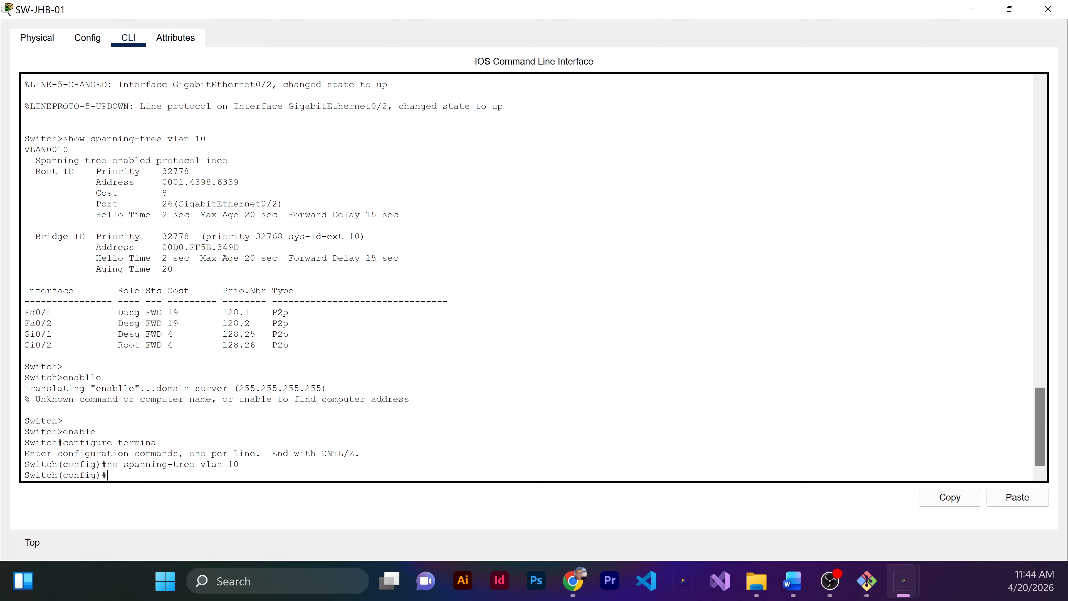
Step: Disable spanning tree for VLAN 20 on SW-JHB-01
key("Up")
key("BackSpace")
key("BackSpace")
type("2")
key("Return")
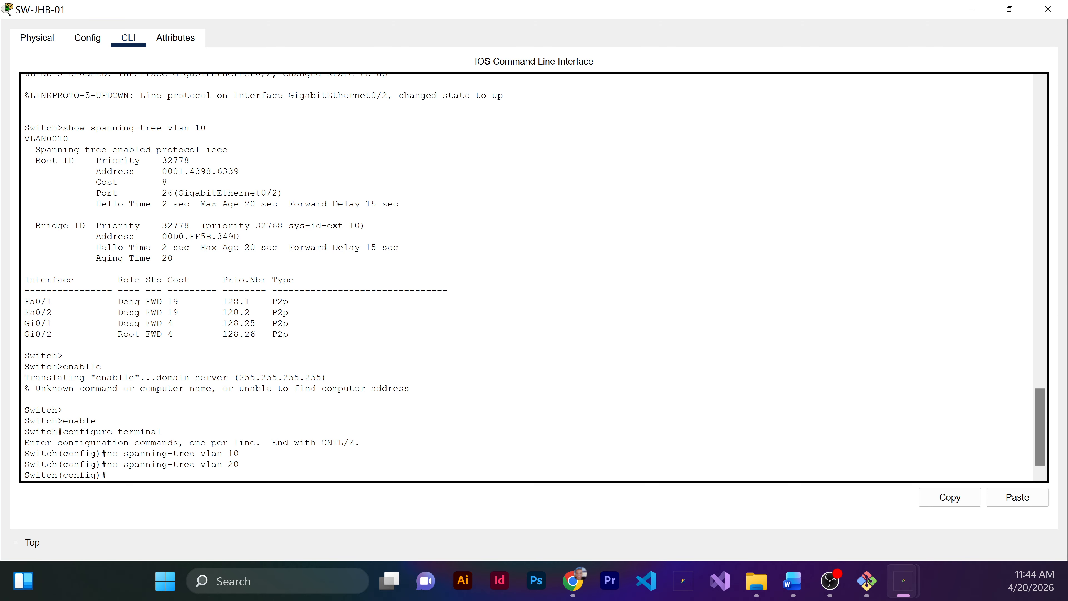
Step: Disable spanning tree for VLAN 30 on SW-JHB-01 and leave configuration mode
key("Up")
key("BackSpace")
key("BackSpace")
type("30")
key("Return")
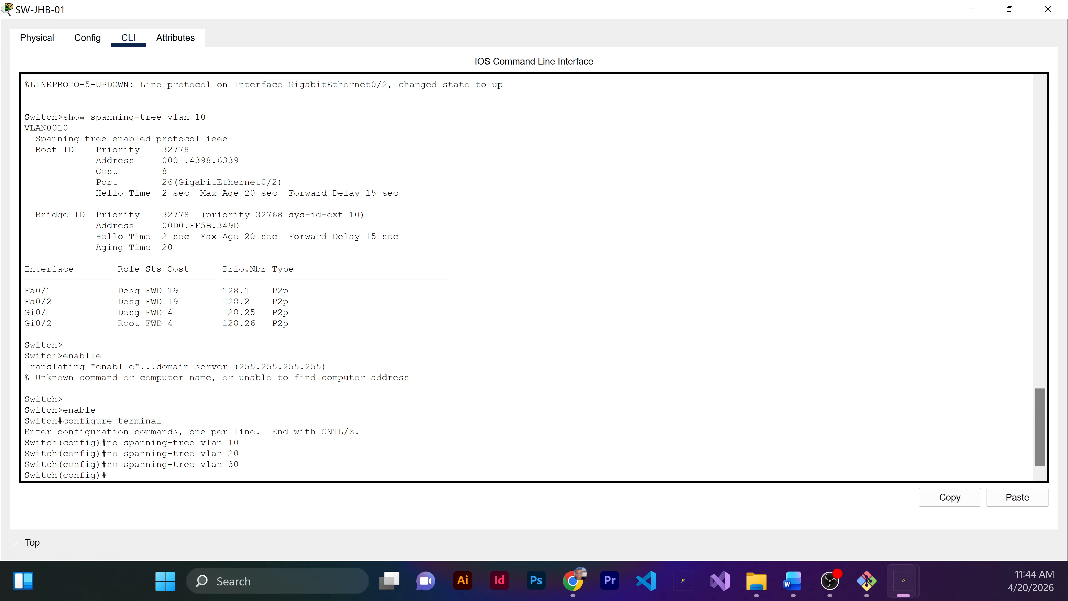
type("end")
key("Return")
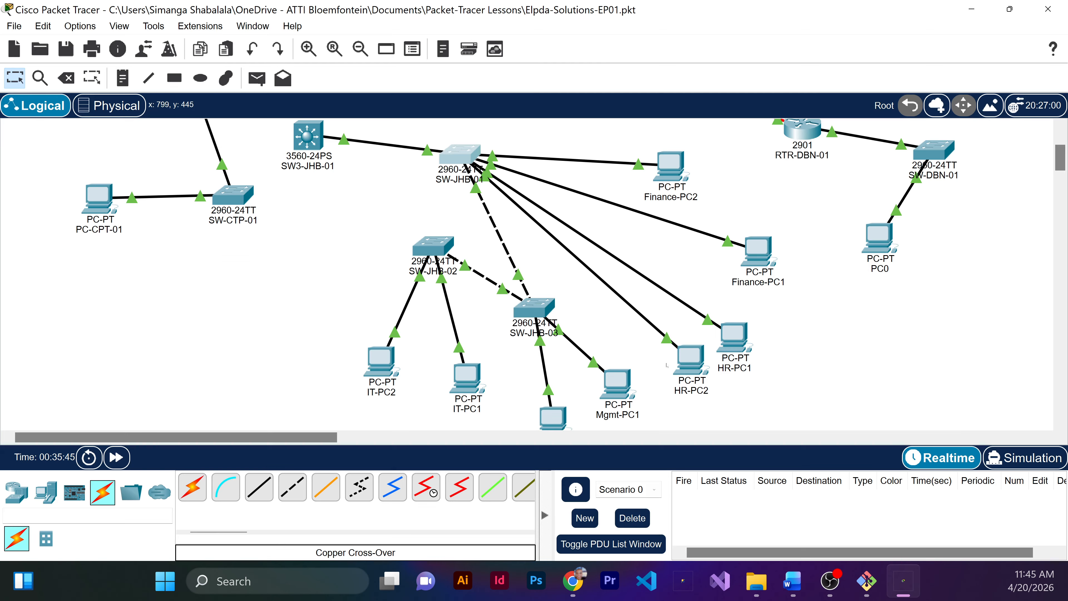
Step: Switch the network to simulation mode with a slower playback speed and undock the simulation controls
mouse_move(637, 416)
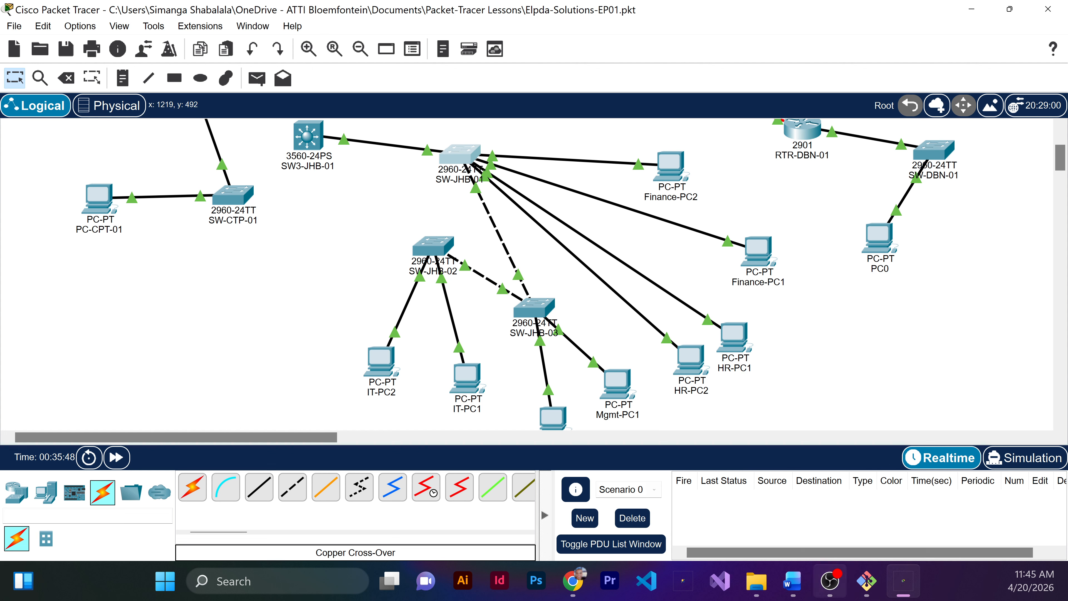
left_click(1022, 459)
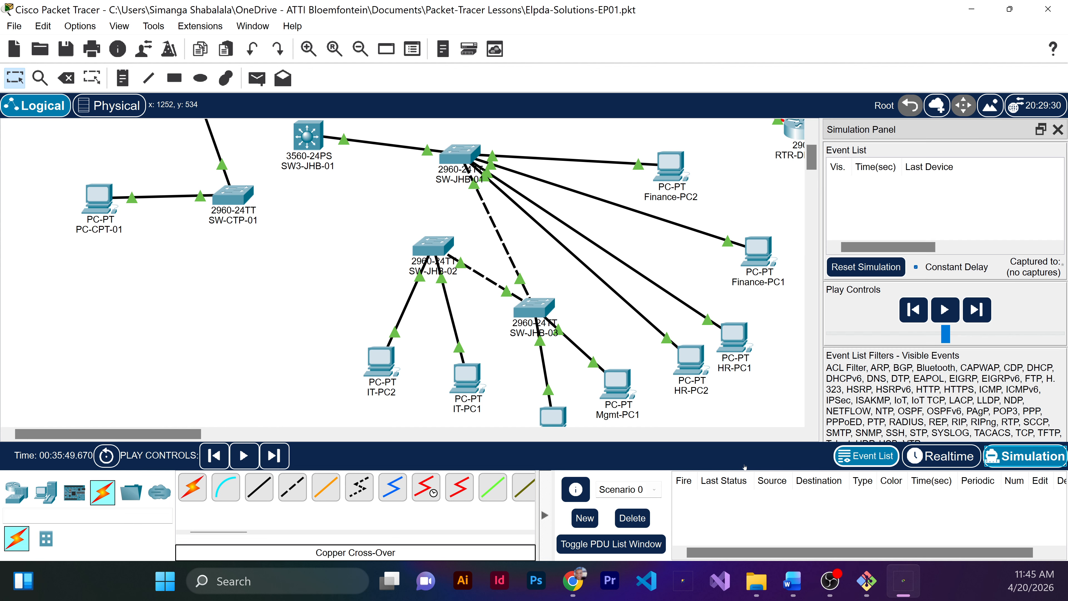
left_click(928, 335)
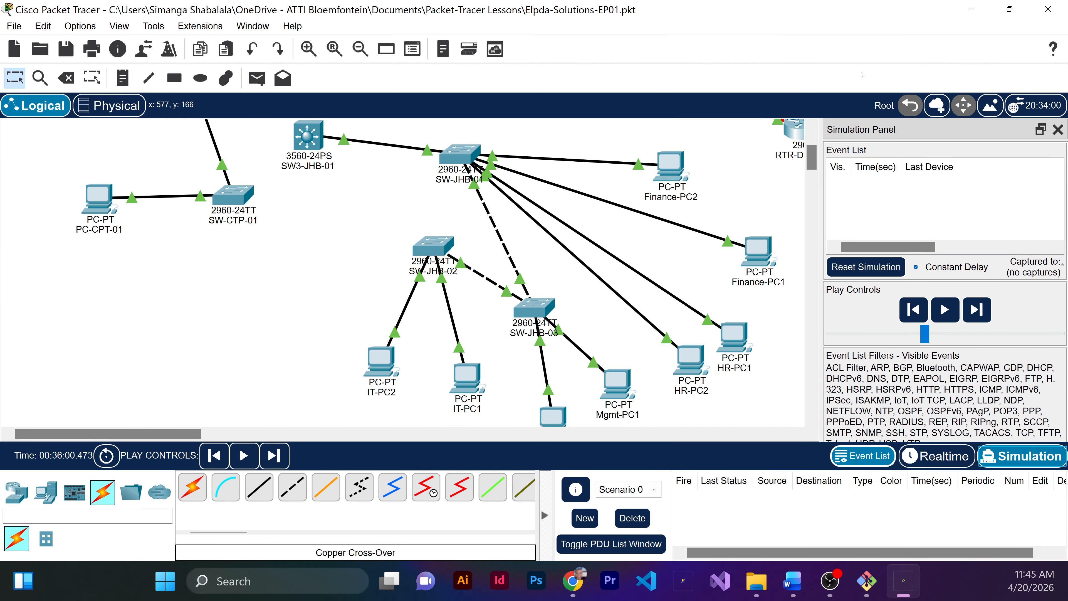
left_click_drag(898, 135, 663, 45)
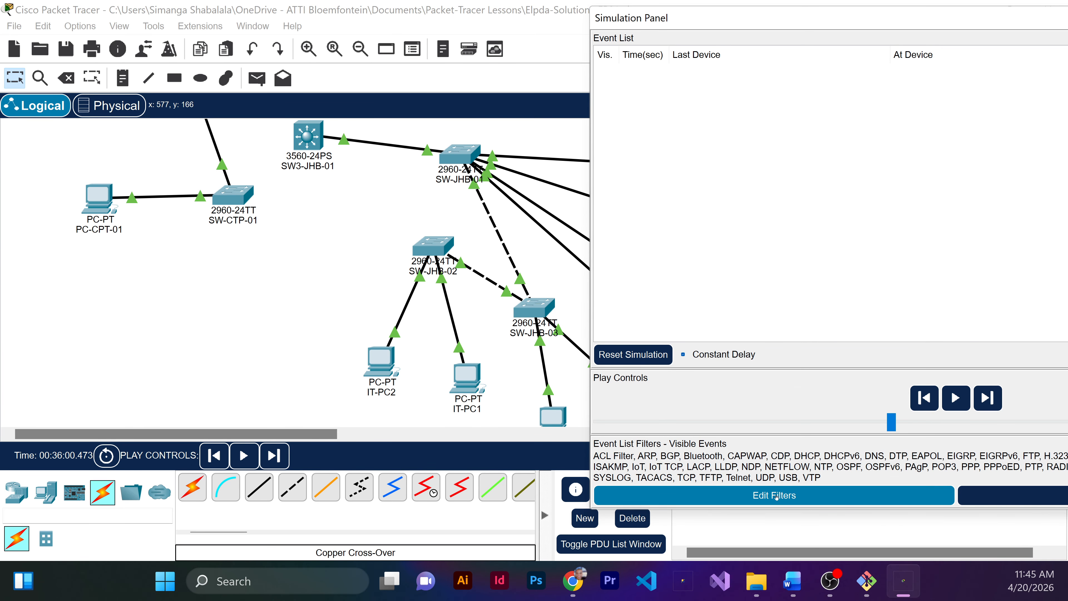
Step: Examine the IPv4 protocols in the simulation's event filters and close them without changes
left_click(776, 497)
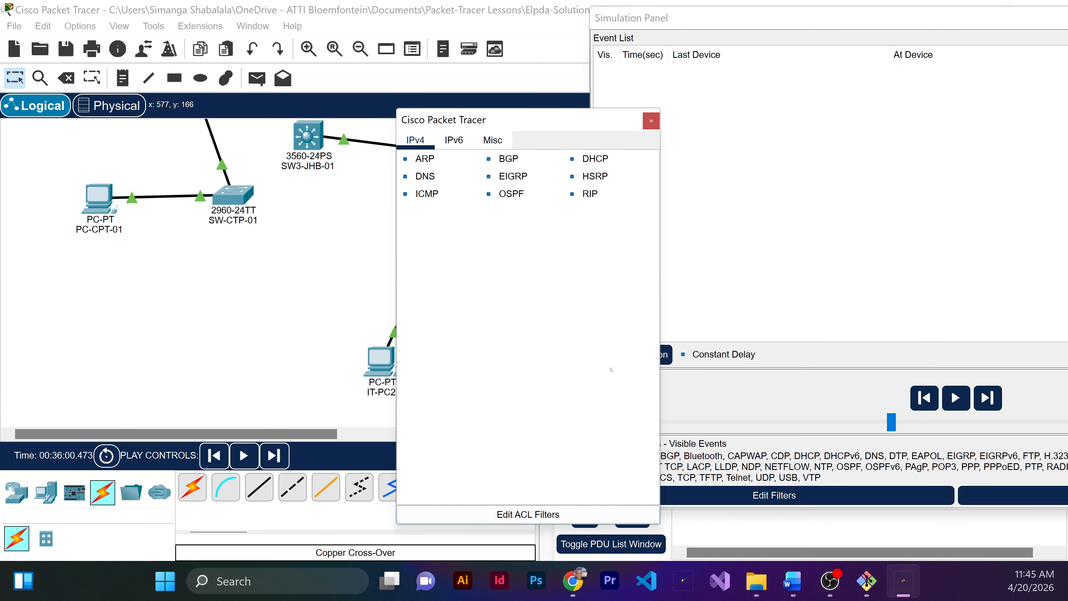
left_click_drag(606, 120, 881, 92)
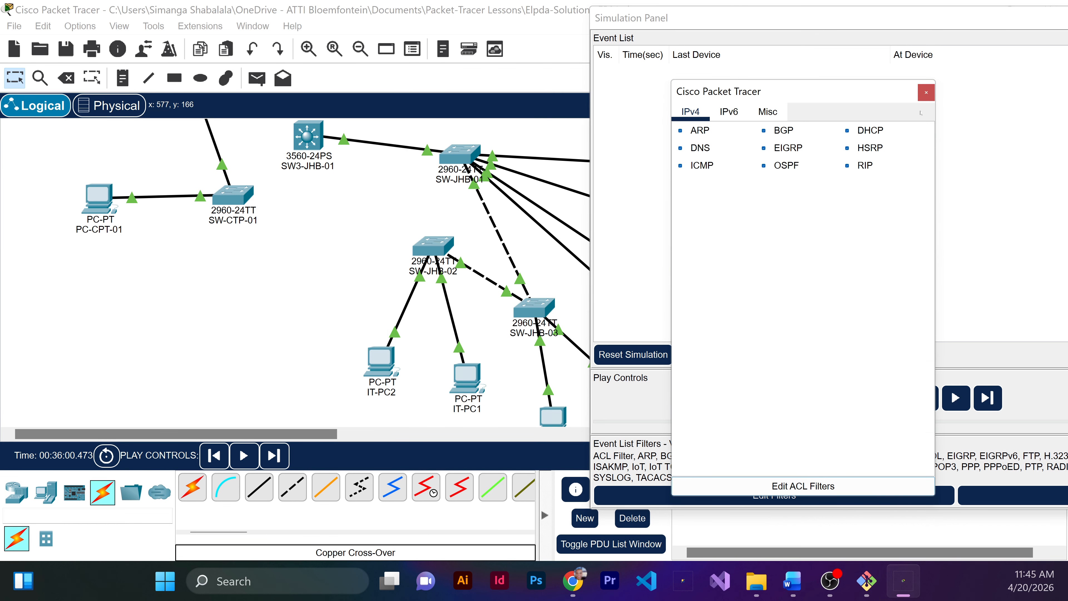
key("Tab")
left_click(926, 93)
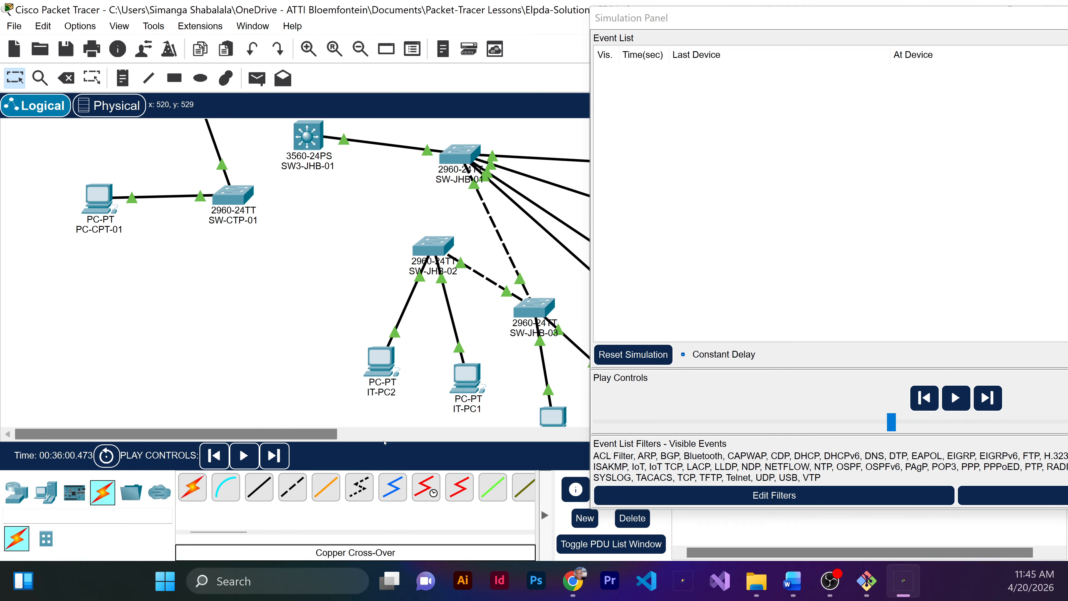
Step: Open the Command Prompt on Finance-PC1
left_click_drag(305, 436, 403, 456)
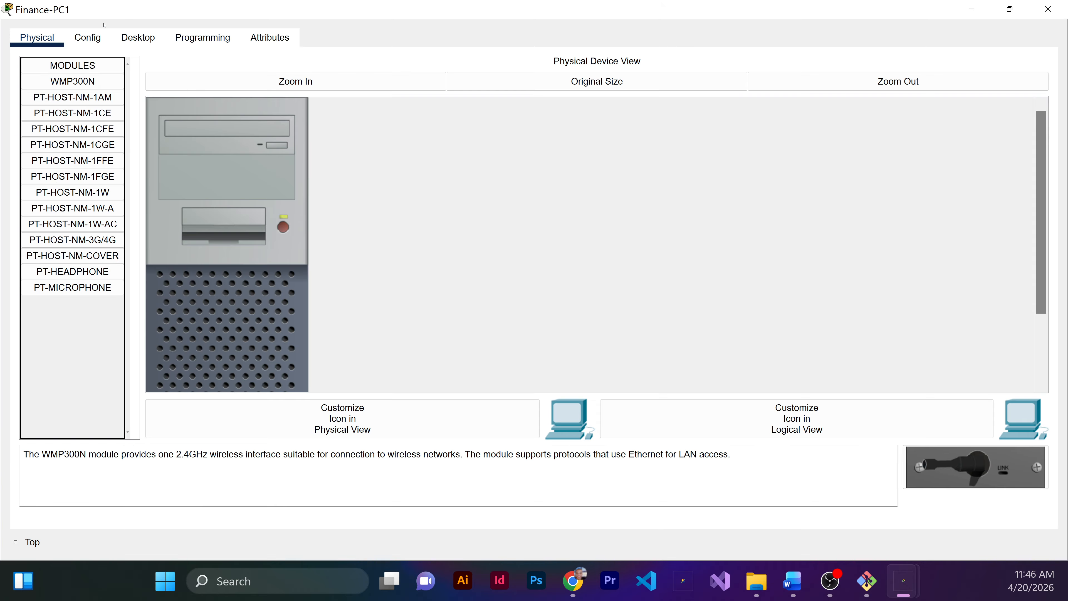
left_click(140, 37)
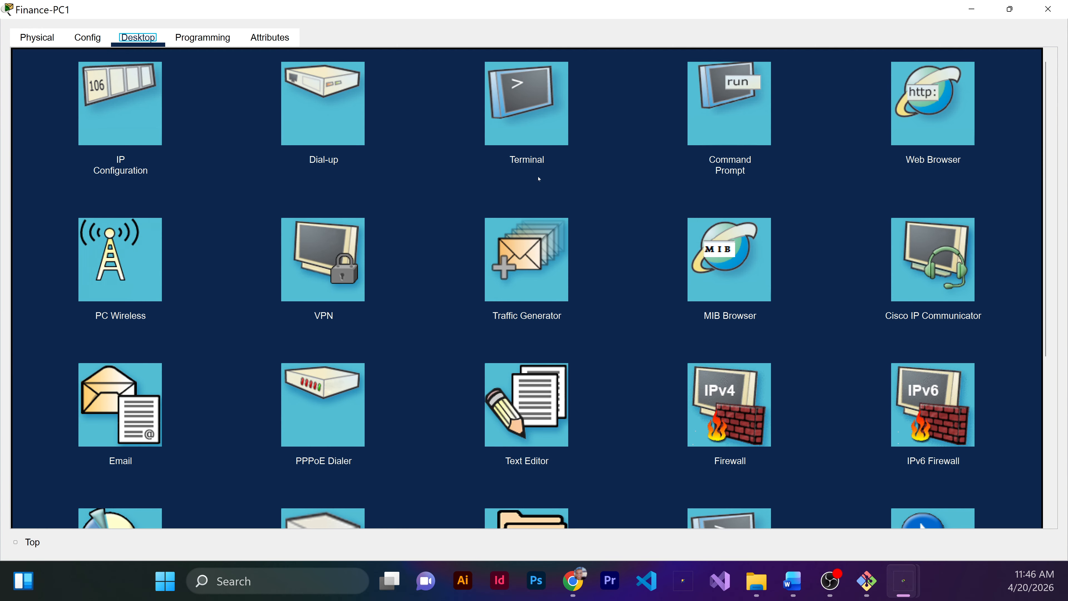
left_click(768, 133)
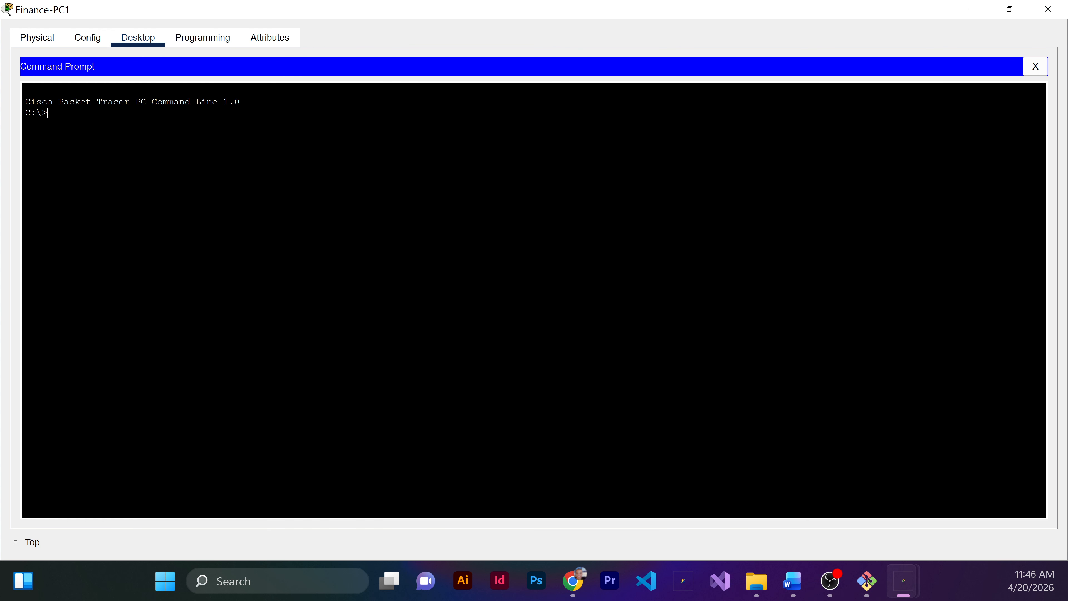
Step: Ping 10.10.1.235 from Finance-PC1, with its window shrunk so the topology stays in view
type("10.210")
key("BackSpace")
key("BackSpace")
key("BackSpace")
key("BackSpace")
key("BackSpace")
key("BackSpace")
key("BackSpace")
key("BackSpace")
type("ping 10.10.1.235")
left_click_drag(507, 3, 469, 181)
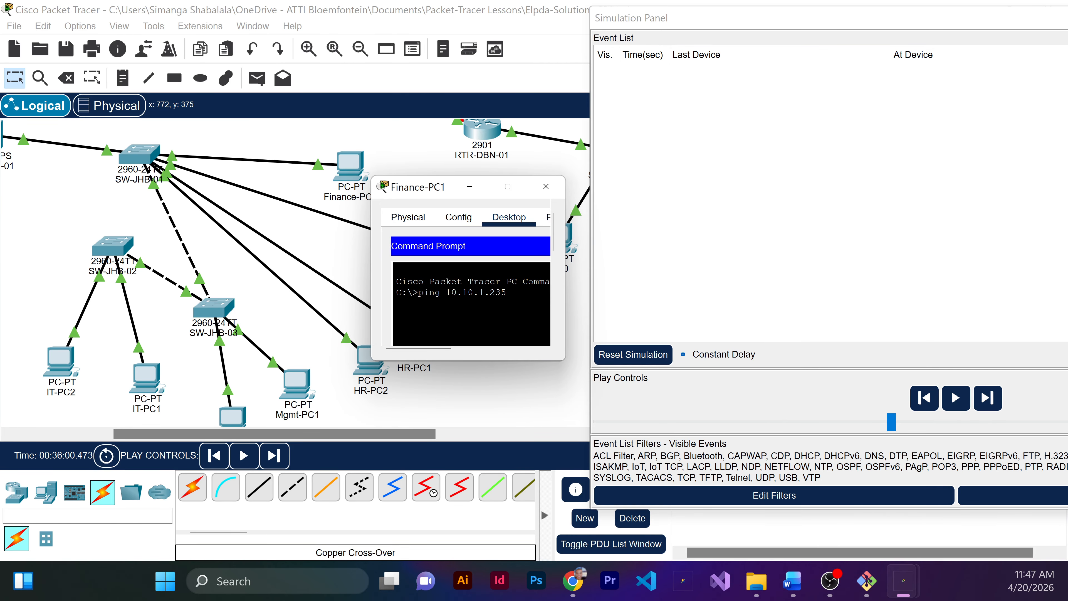
key("Return")
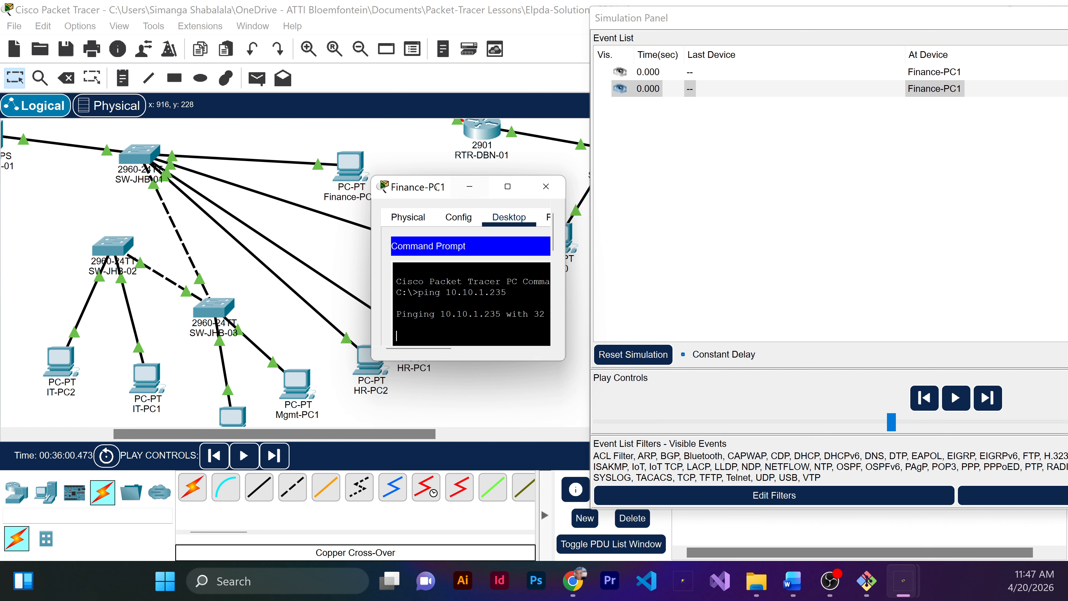
Step: Clear the open windows away from the topology and play the simulation of Finance-PC1's ping
left_click_drag(435, 190, 884, 272)
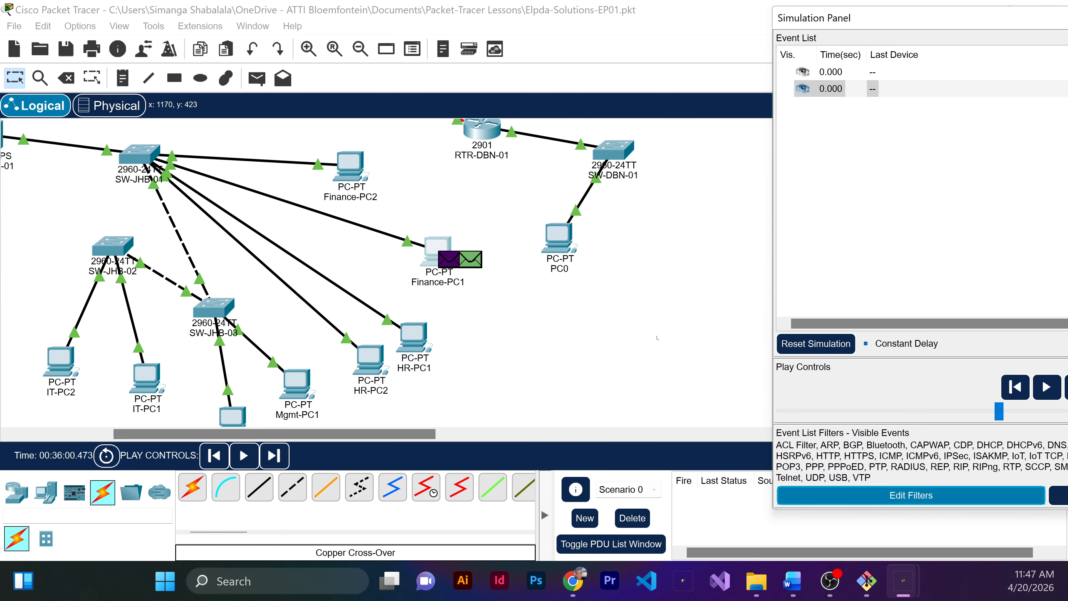
left_click(1039, 384)
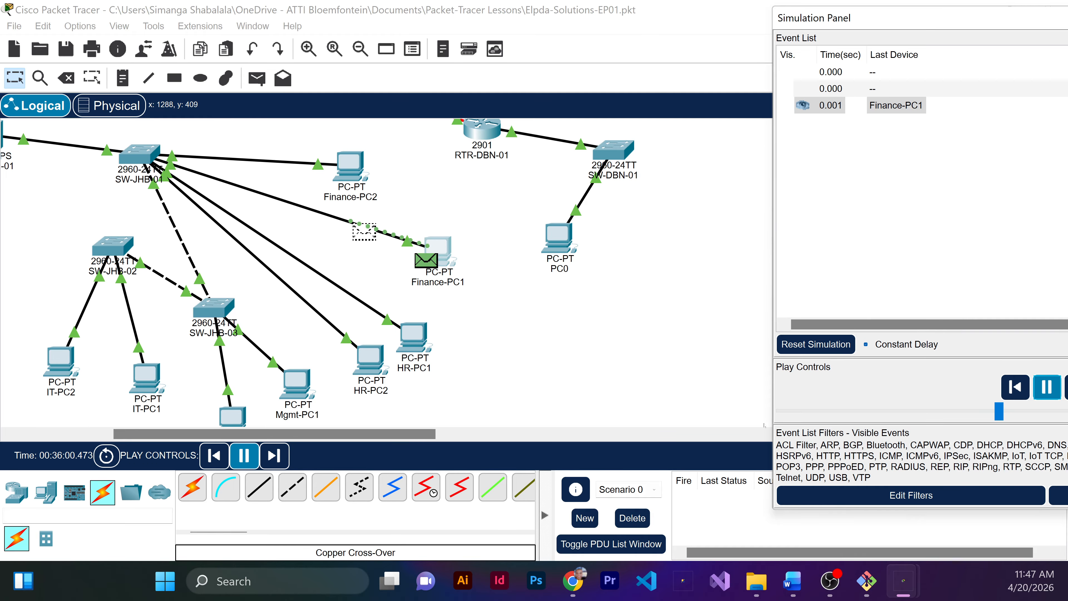
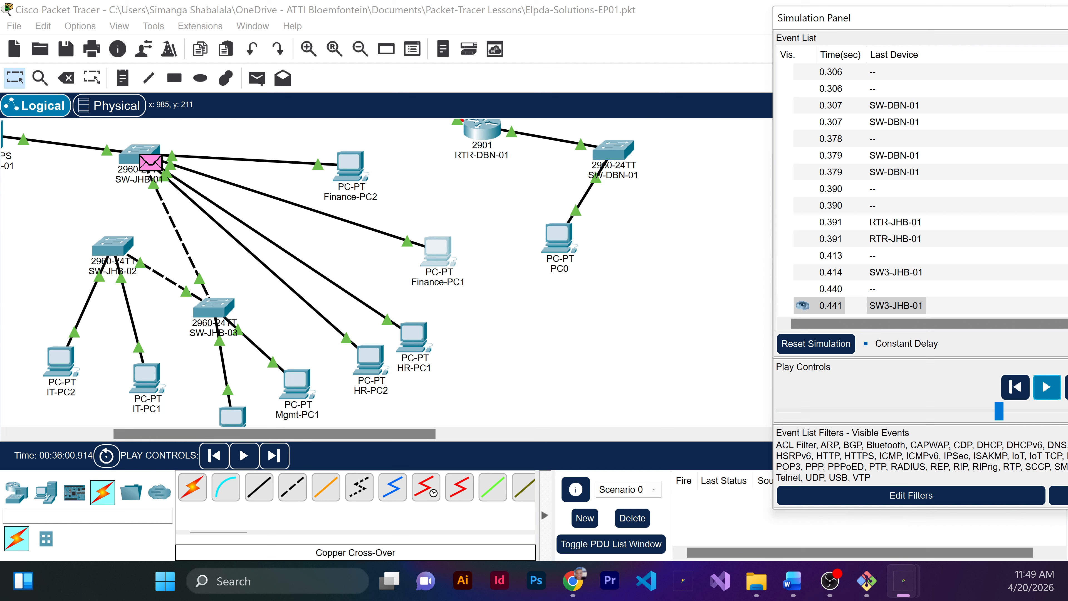
Step: Bring Finance-PC1's Command Prompt back into view at full size to read the ping output
left_click_drag(1067, 378, 621, 212)
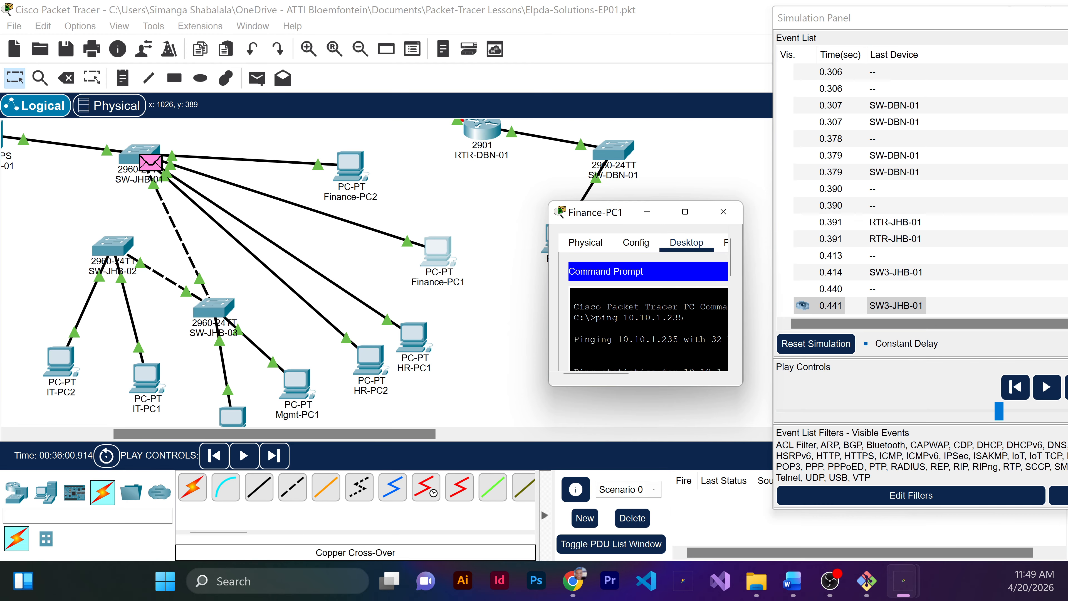
left_click(685, 212)
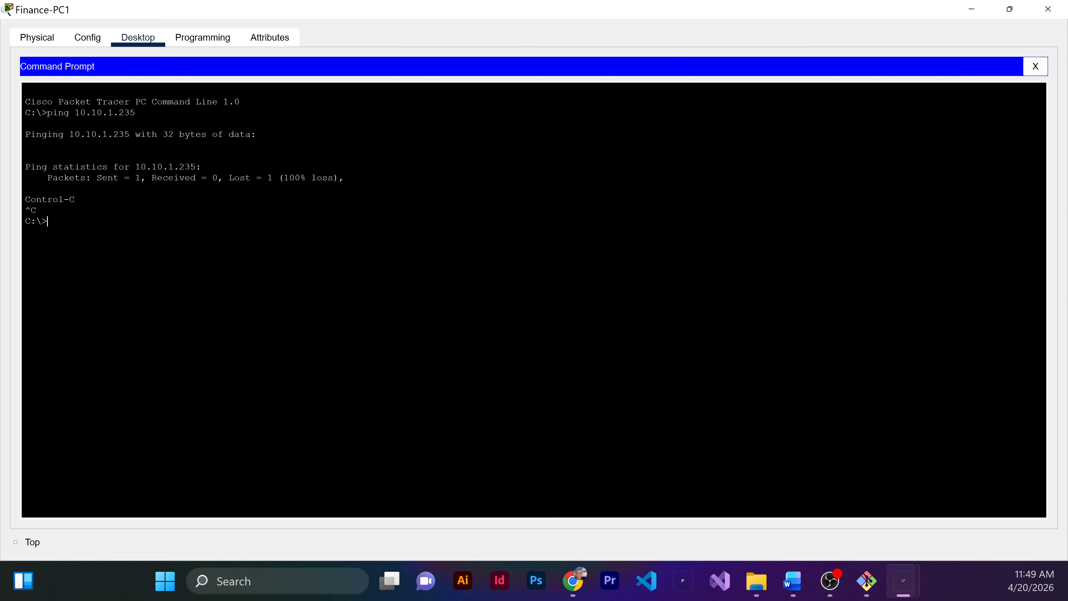
left_click(582, 35)
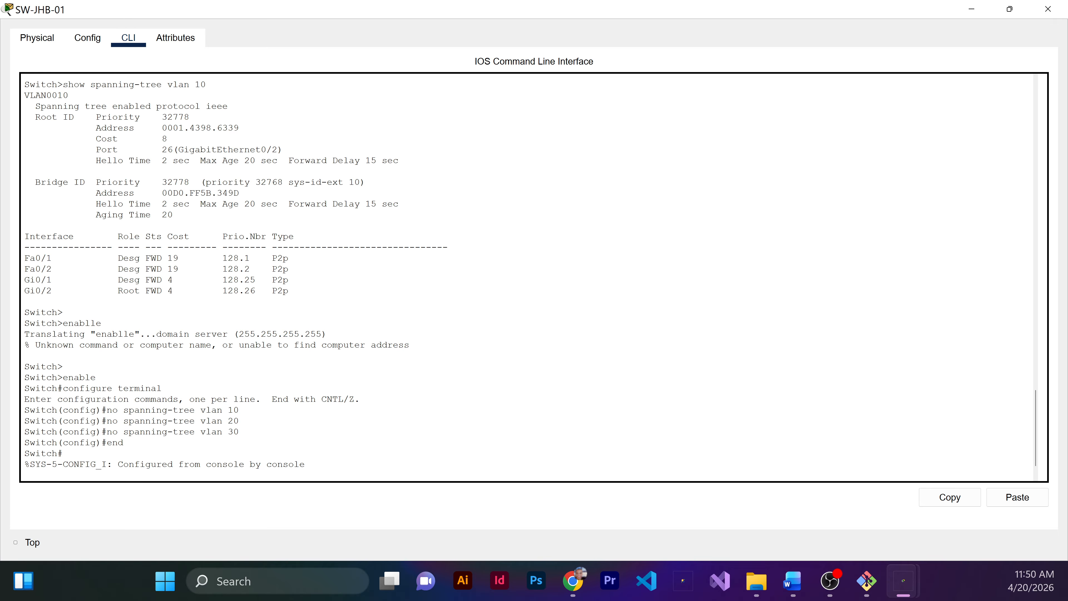
Step: Enter global configuration mode in SW-JHB-01's command line
key("Return")
type("en")
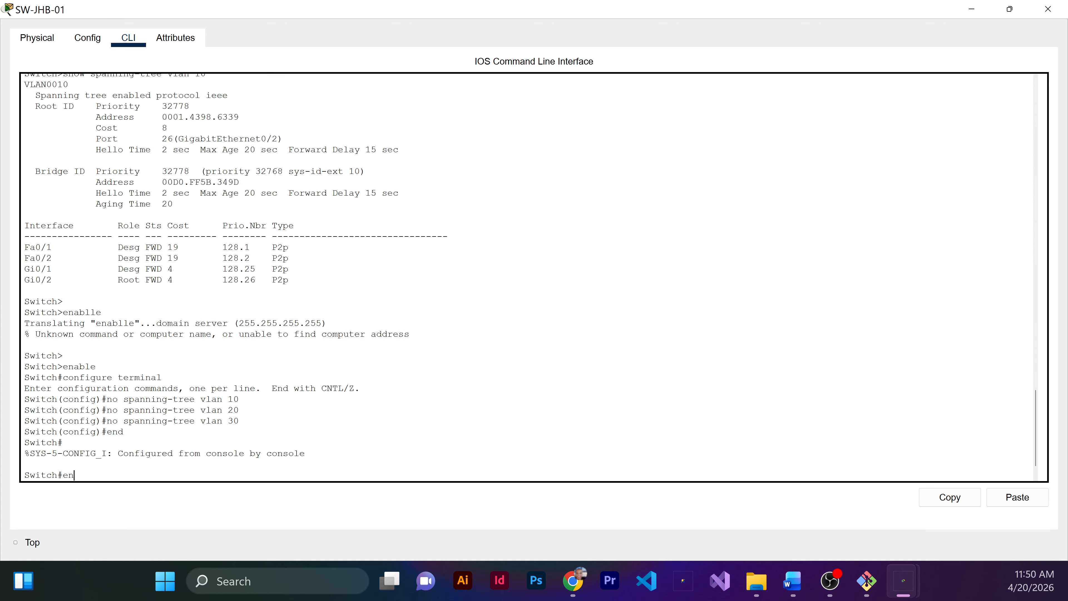
type("able")
key("Return")
type("con")
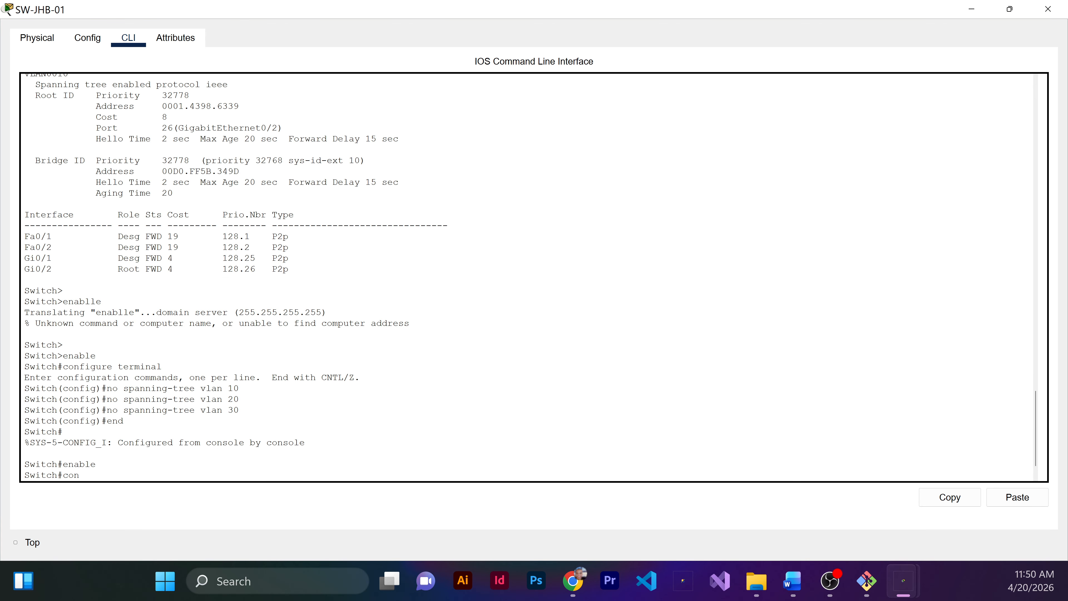
type("figure terminal")
key("Return")
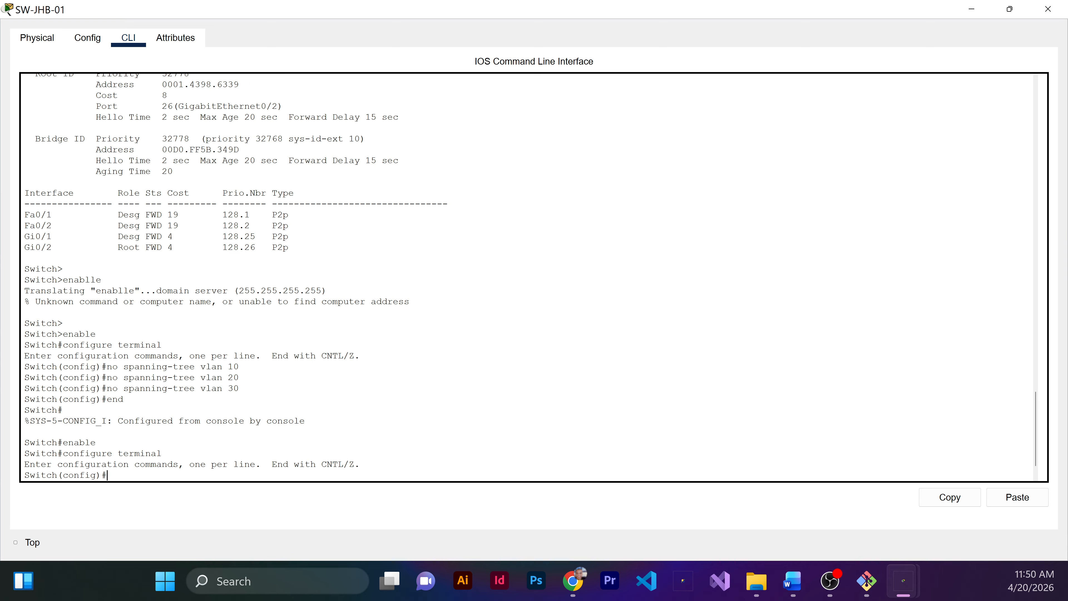
Step: Re-enable spanning tree for VLANs 10 and 20 on SW-JHB-01
type("spanning-tree vlan 10")
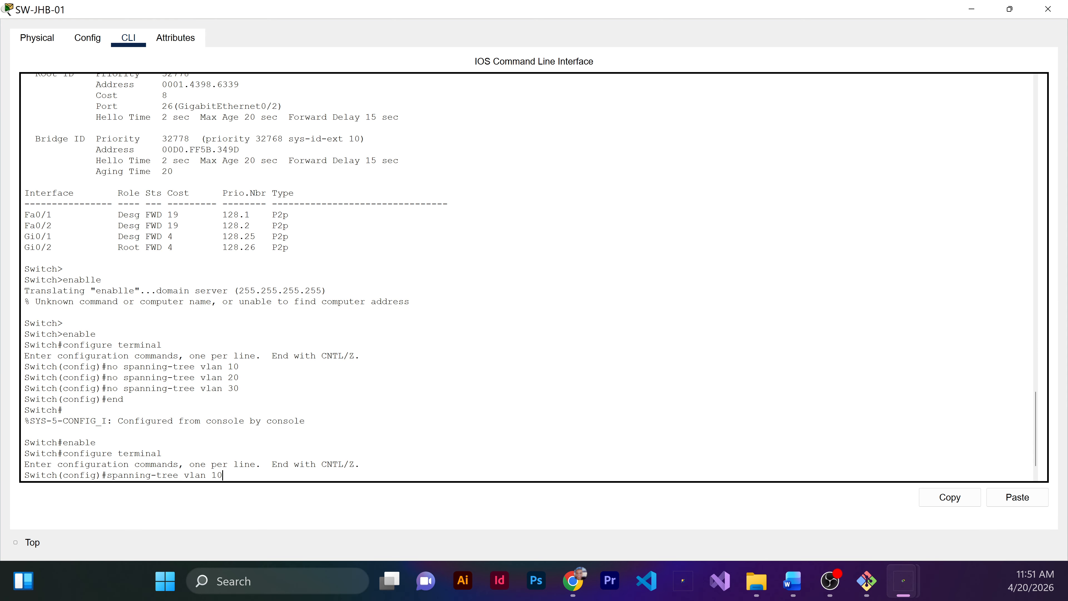
key("Return")
type("spanning-tree vlan 20")
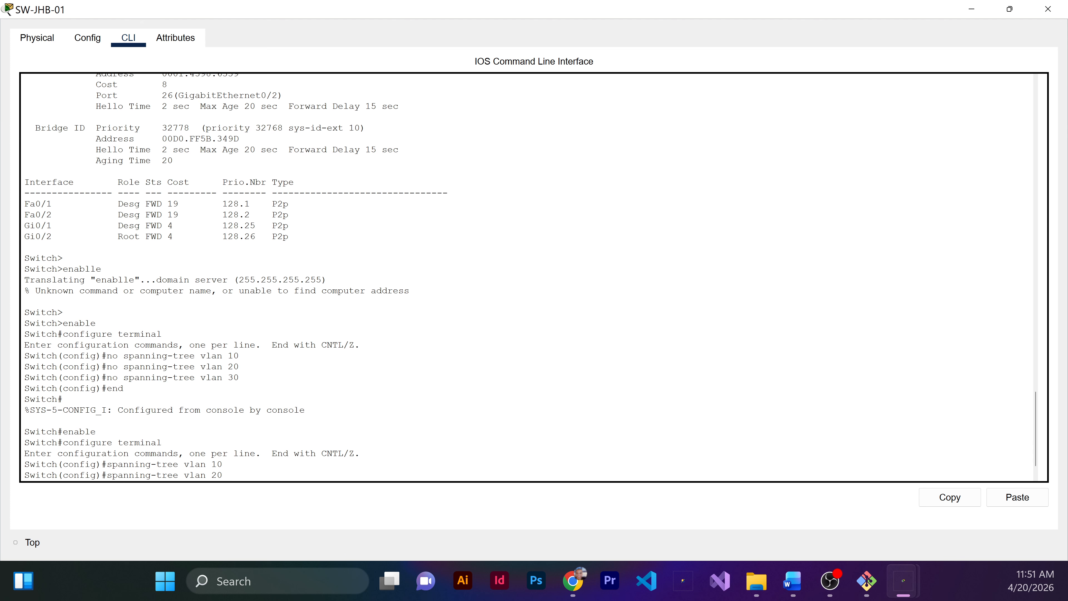
key("Return")
Step: Re-enable spanning tree for VLAN 30 on SW-JHB-01, then end configuration mode and minimize the switch window
key("Up")
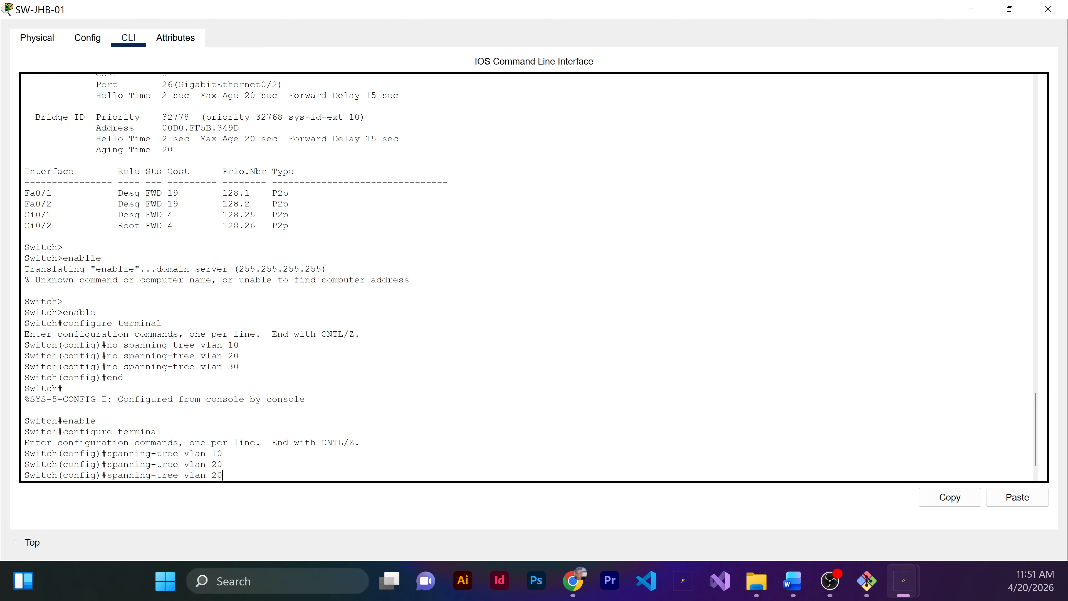
key("BackSpace")
key("BackSpace")
type("30")
key("Return")
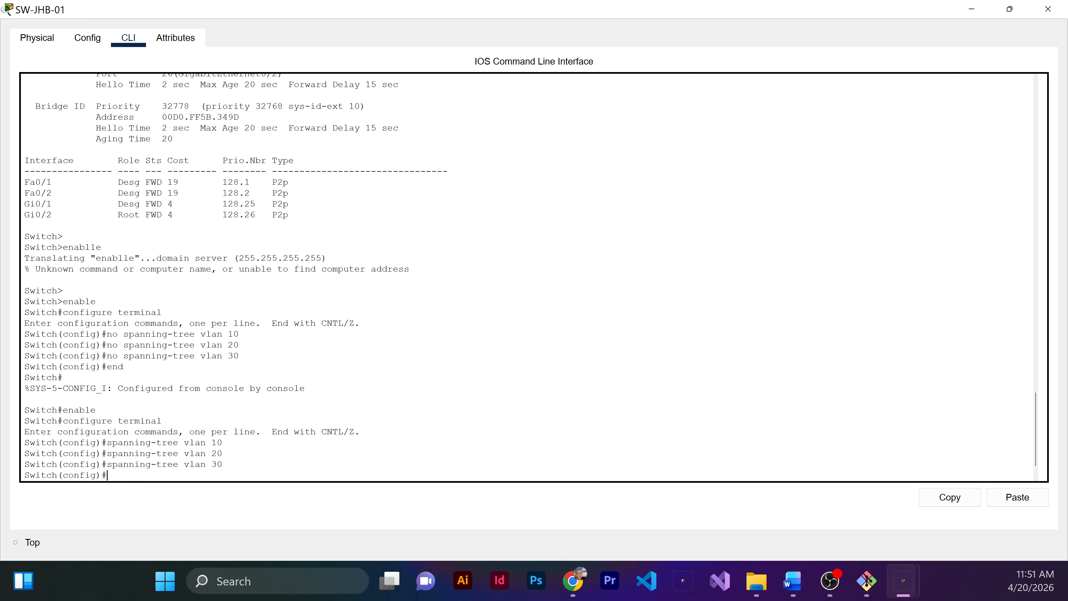
type("end")
key("Return")
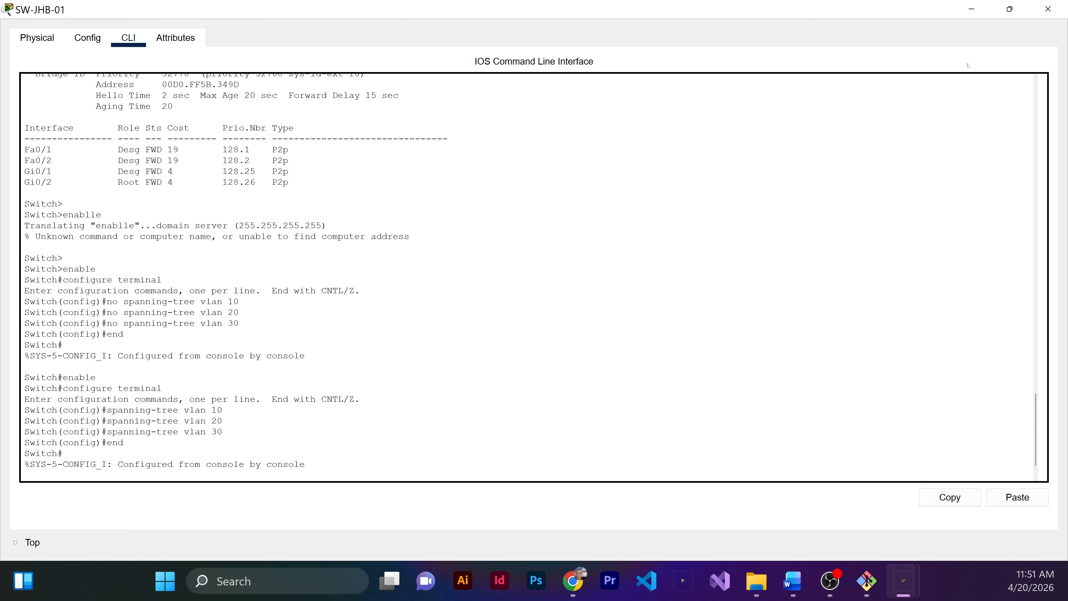
left_click(971, 8)
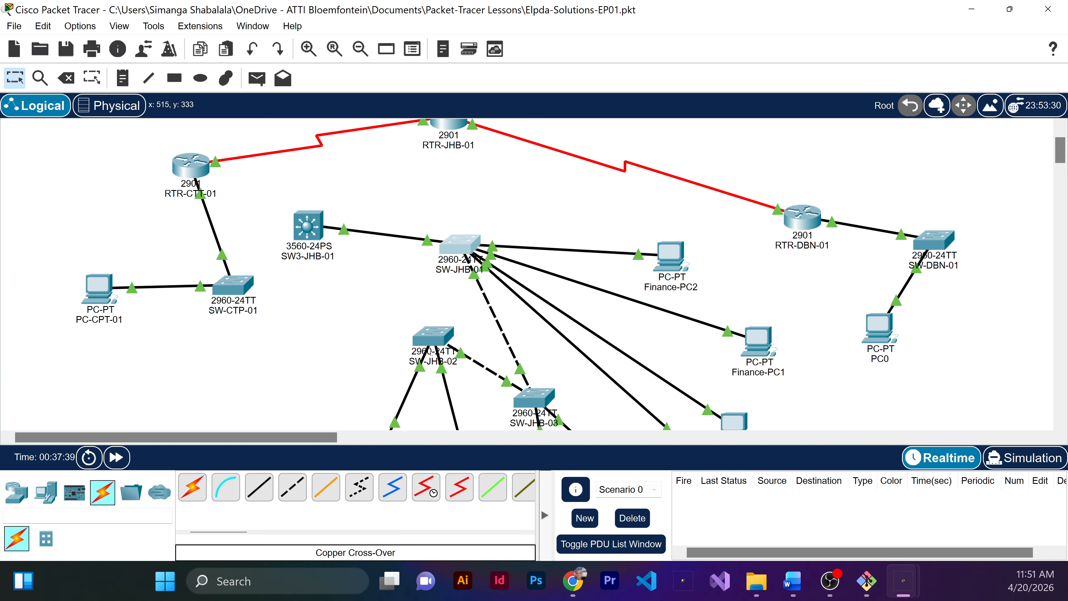
Step: Open SW-JHB-02's command line and enlarge its window to full screen
mouse_move(428, 367)
left_click(427, 339)
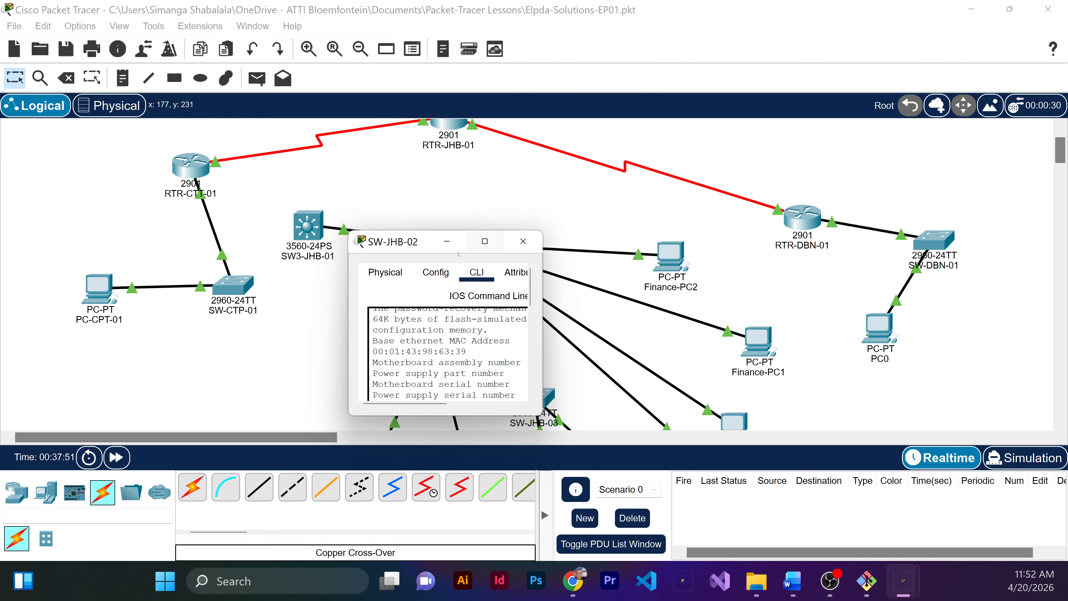
double_click(459, 253)
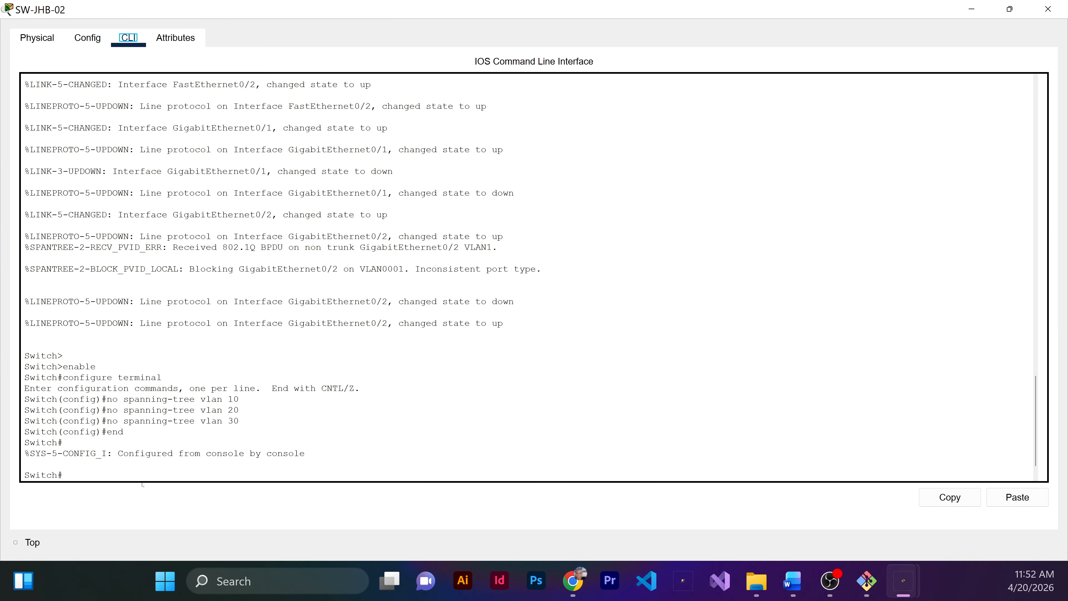
left_click(143, 478)
Step: Enter global configuration mode on SW-JHB-02
key("Return")
type("ena")
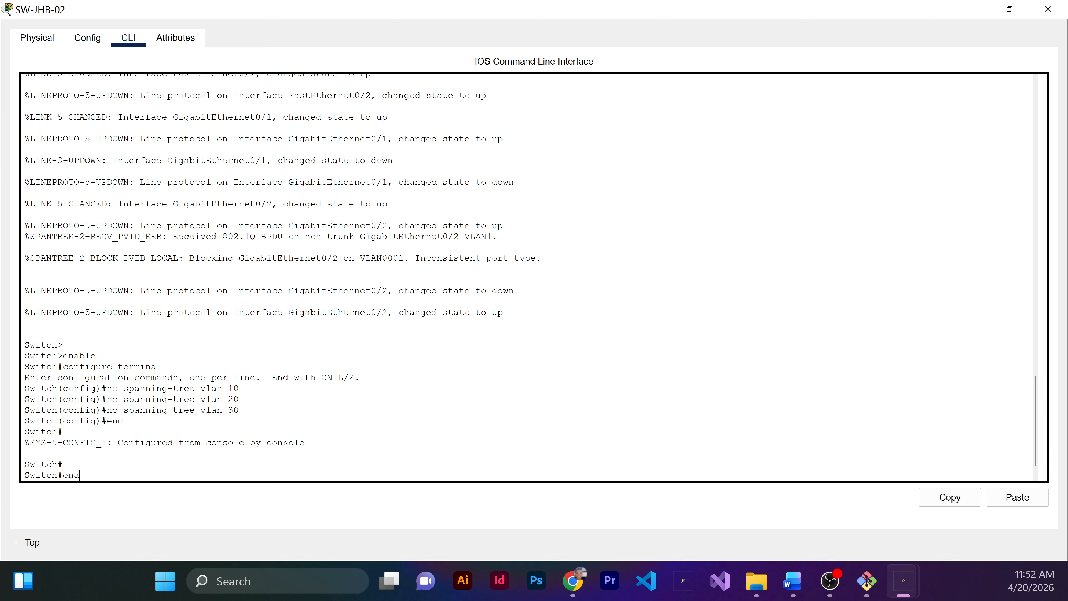
type("ble")
key("Return")
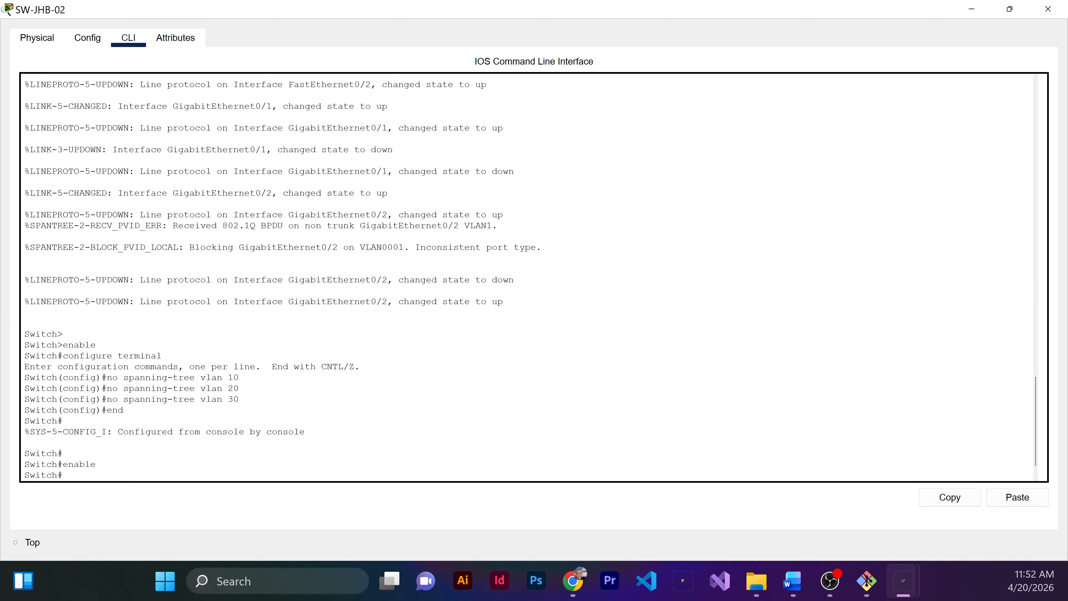
type("configure terminal")
key("Return")
Step: Re-enable spanning tree for VLANs 10 and 20 on SW-JHB-02
type("spanning-tr")
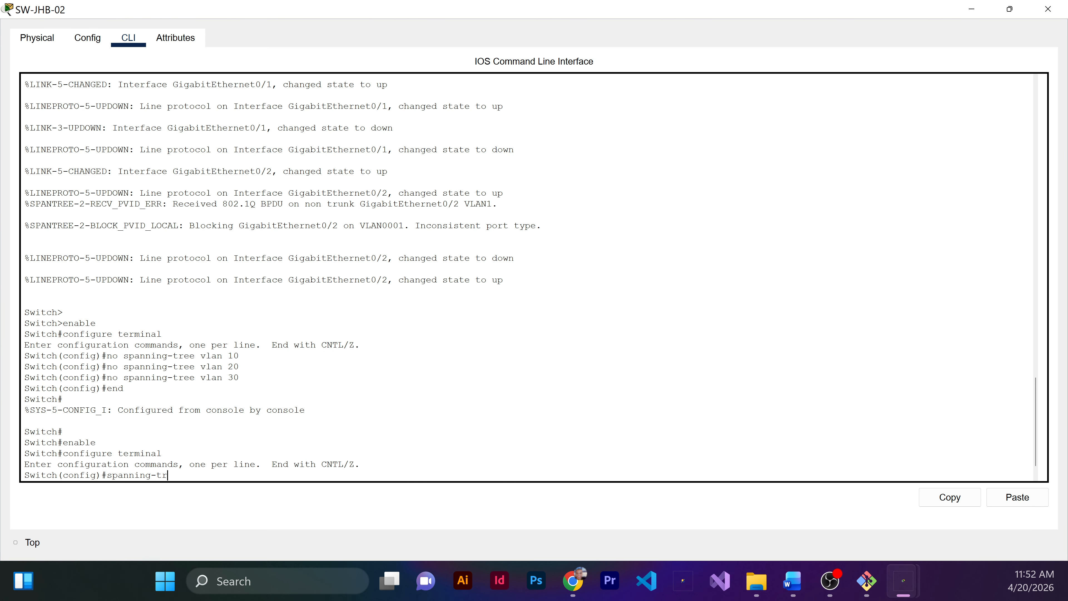
type("ee vlan 10")
key("Return")
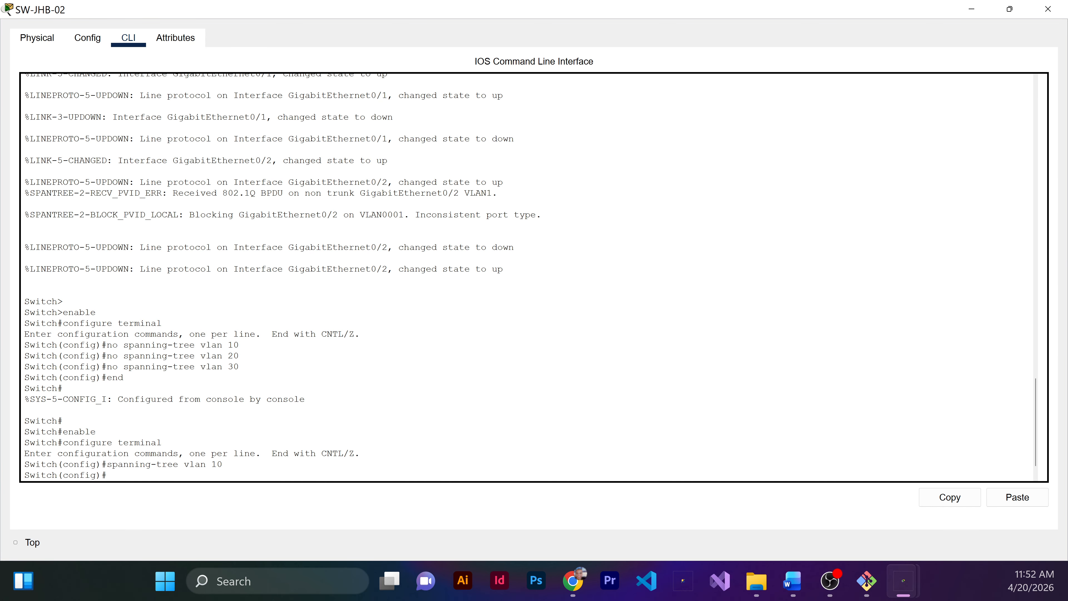
key("Up")
key("BackSpace")
key("BackSpace")
type("20")
key("Return")
key("Up")
Step: Re-enable spanning tree for VLAN 30 on SW-JHB-02, then end configuration mode and minimize the switch window
key("BackSpace")
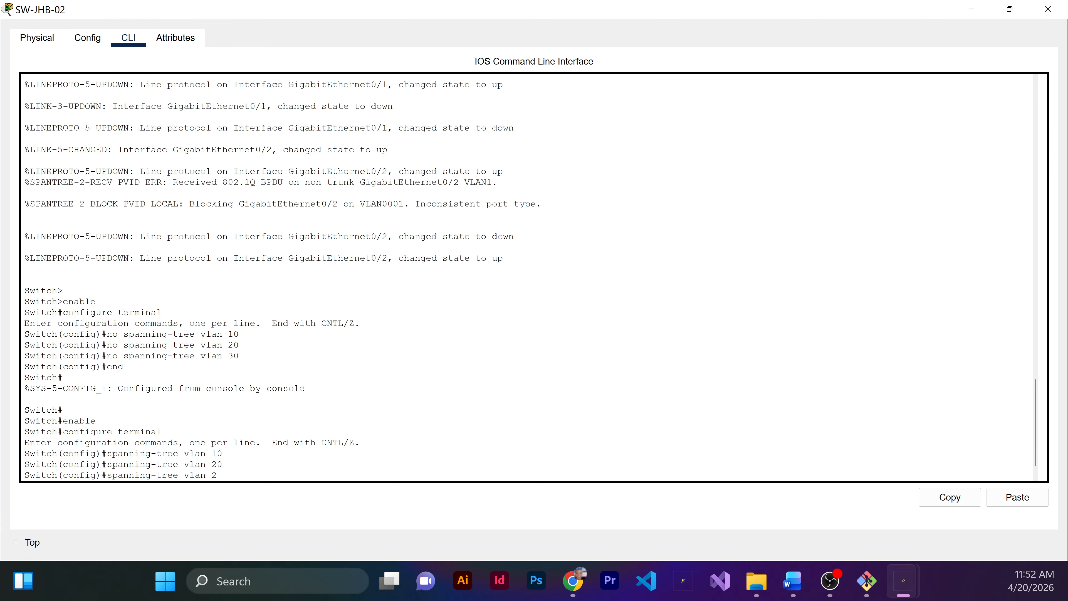
key("BackSpace")
type("30")
key("Return")
type("end")
key("Return")
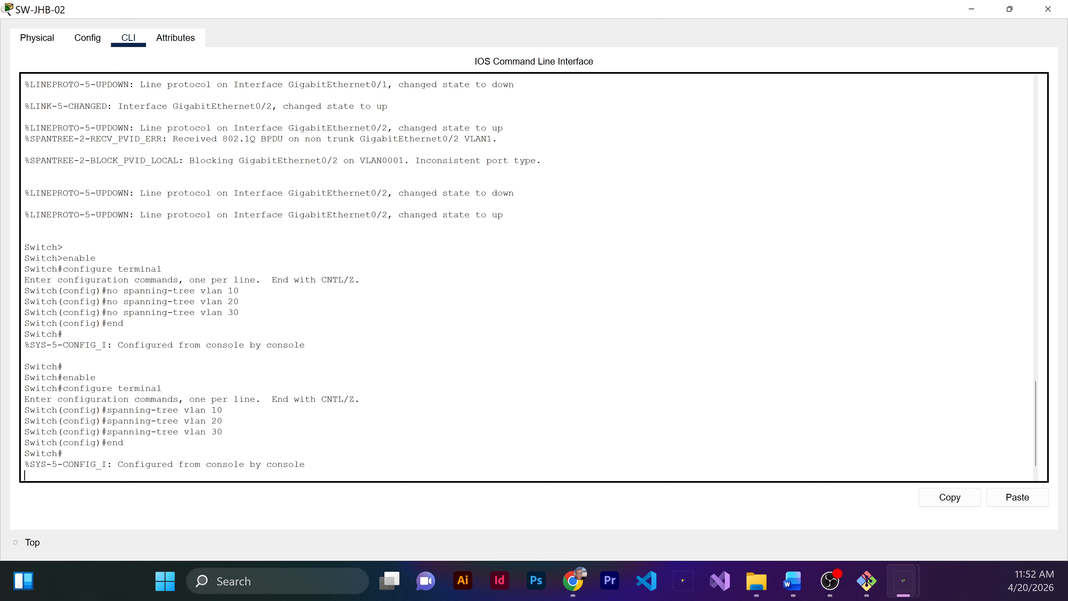
key("Return")
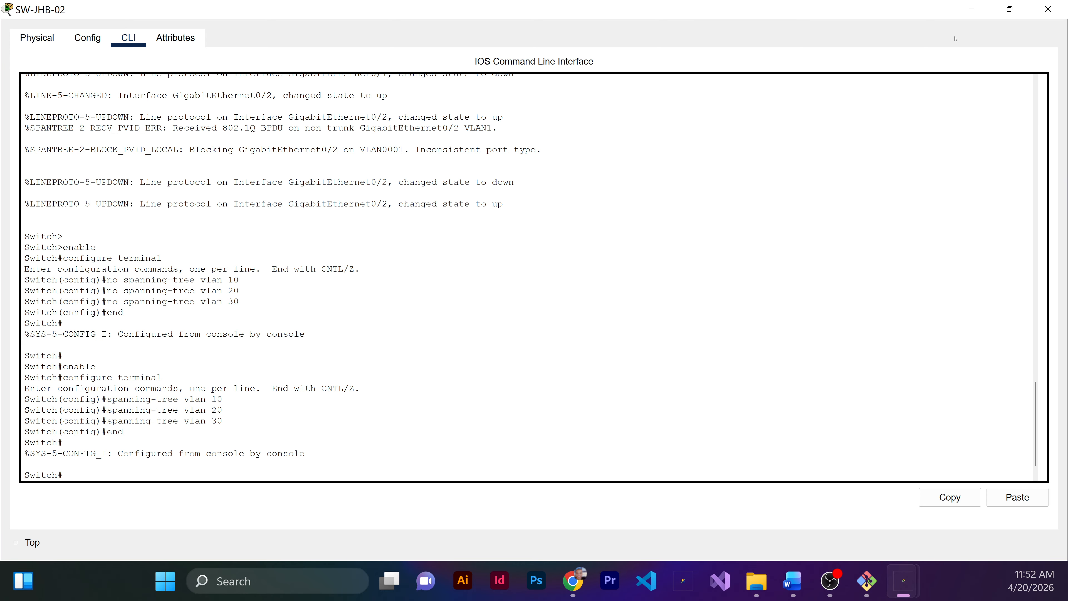
left_click(971, 8)
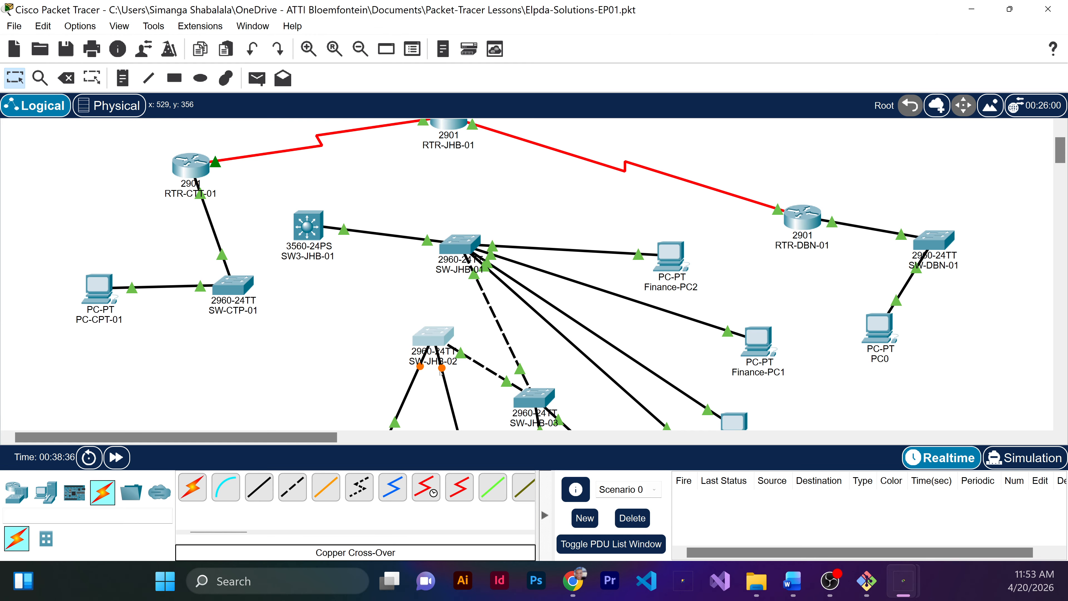
Step: Open SW-JHB-03's command line at full size and enter global configuration mode
scroll(441, 372, "down", 2)
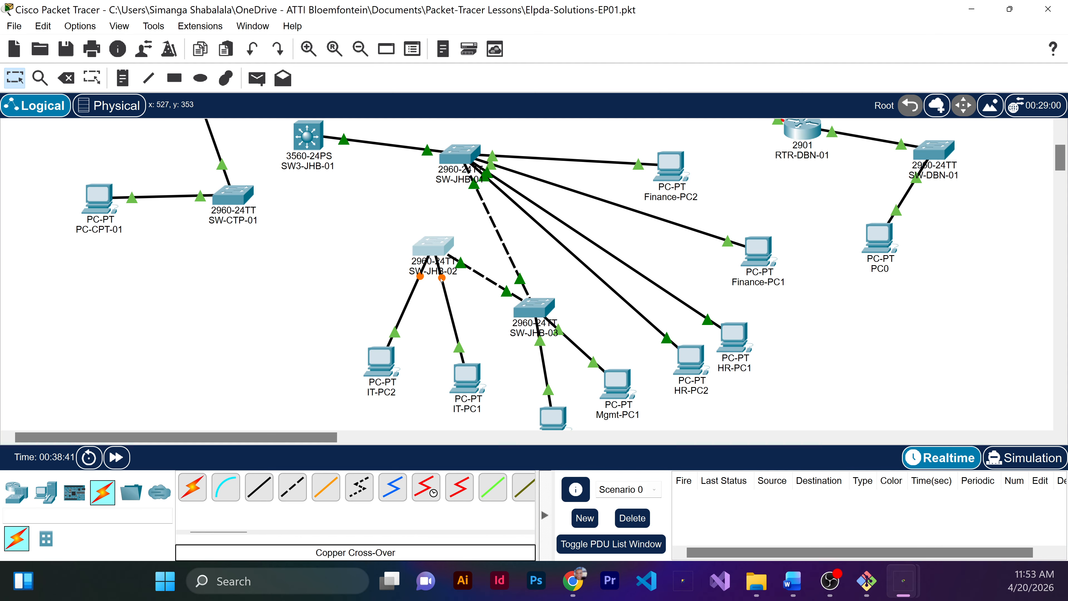
left_click(534, 307)
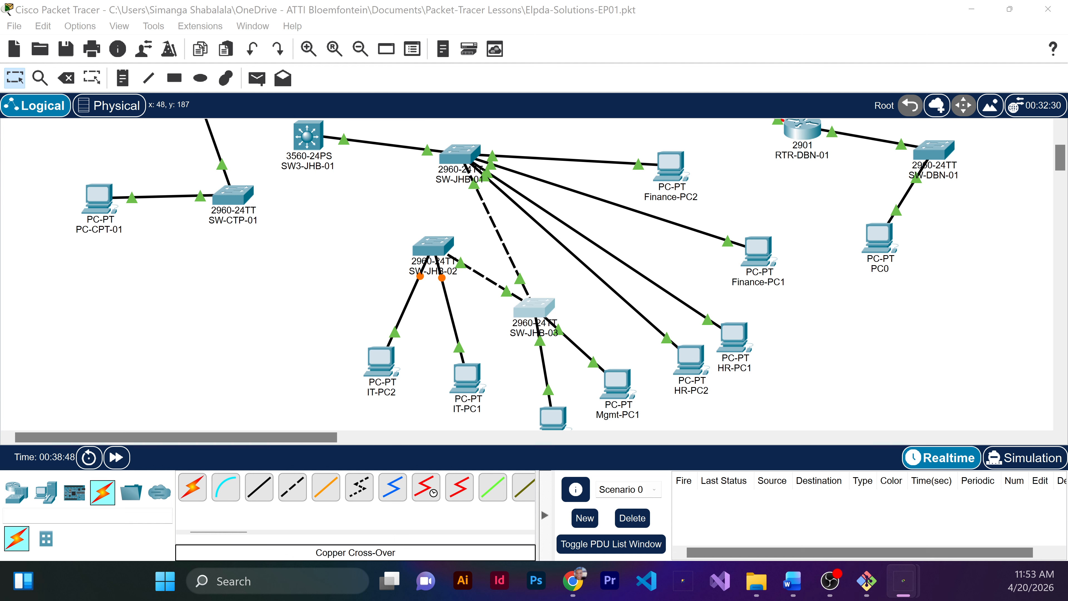
left_click(563, 274)
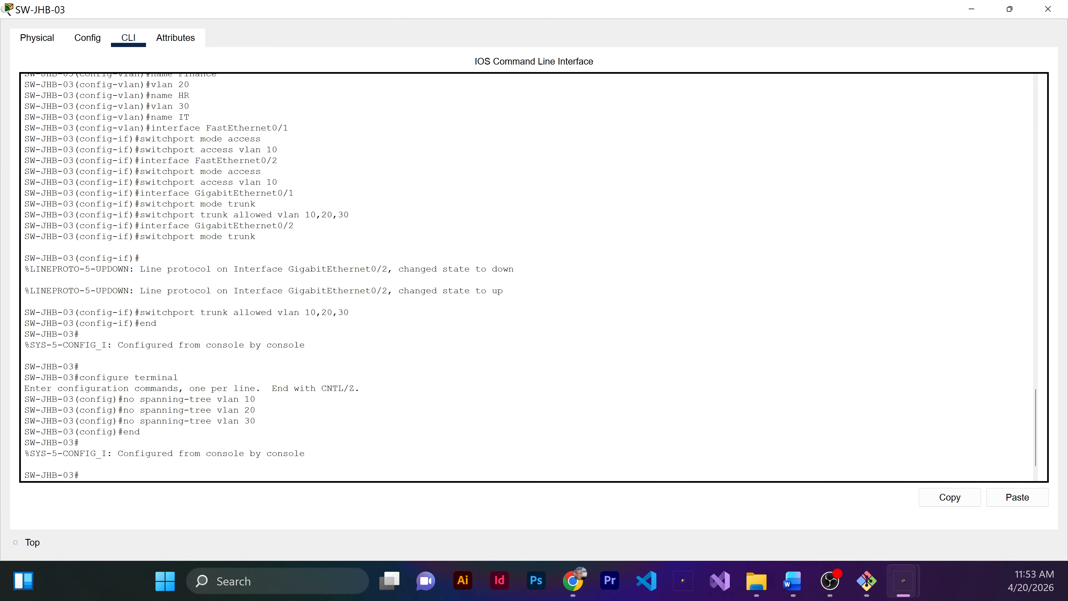
key("Return")
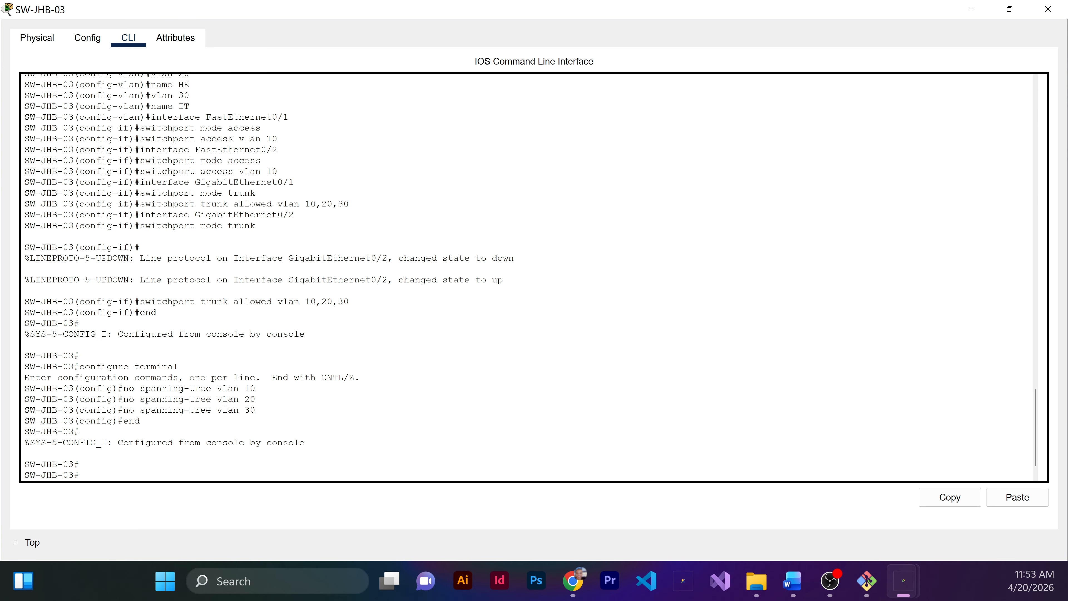
type("configure terminal")
key("Return")
Step: Re-enable spanning tree for VLANs 10 and 20 on SW-JHB-03
type("span")
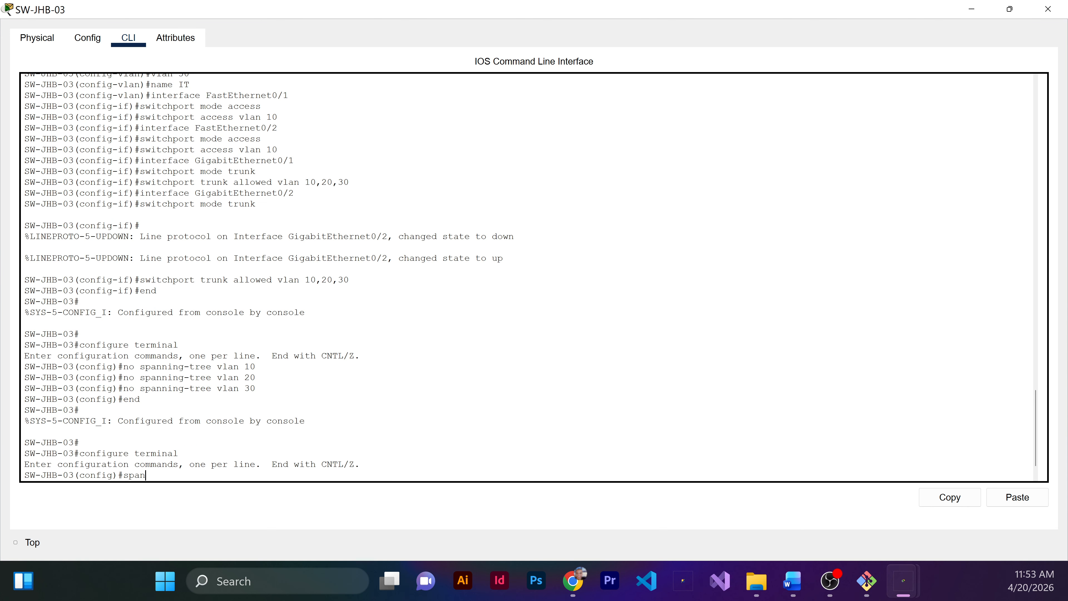
type("ning")
key("Tab")
type("vlan")
type("10")
key("Return")
key("Up")
key("BackSpace")
key("BackSpace")
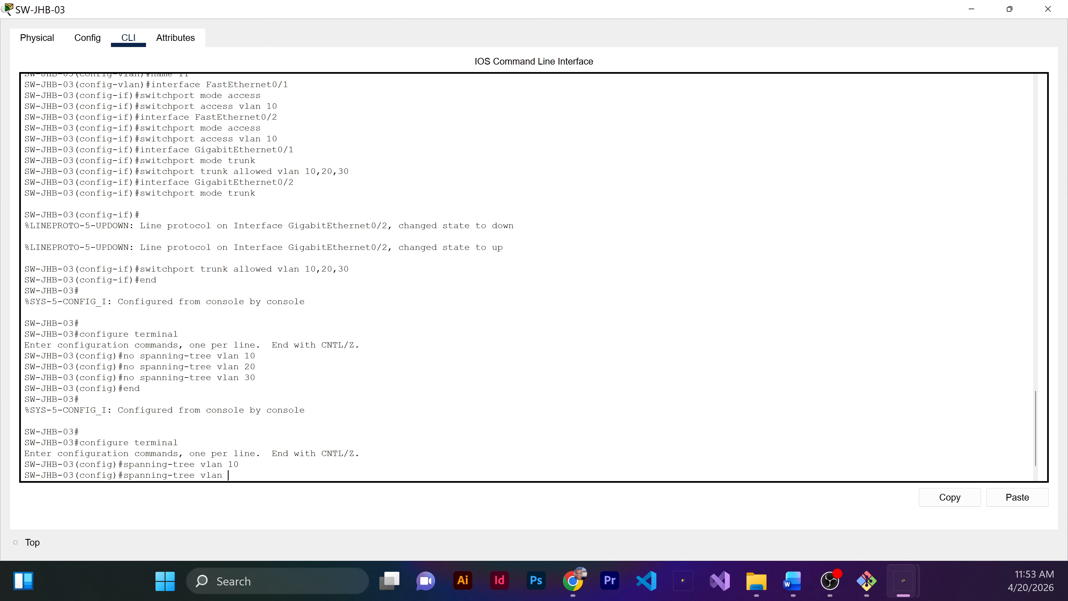
type("20")
key("Return")
Step: Re-enable spanning tree for VLAN 30 on SW-JHB-03, then end configuration mode and minimize the switch window
key("Up")
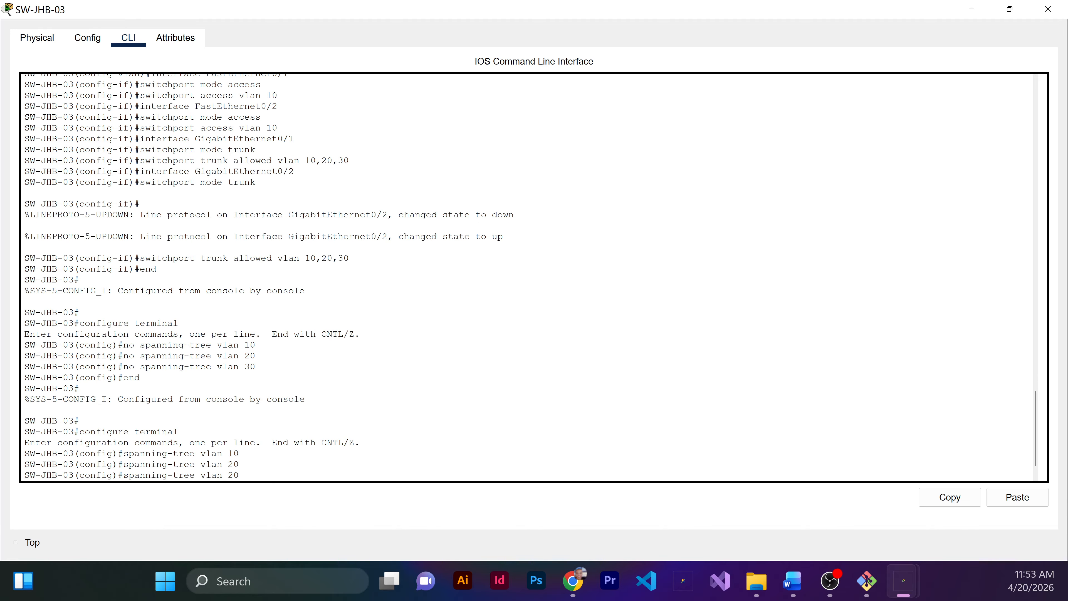
key("BackSpace")
key("BackSpace")
type("30")
key("Return")
type("end")
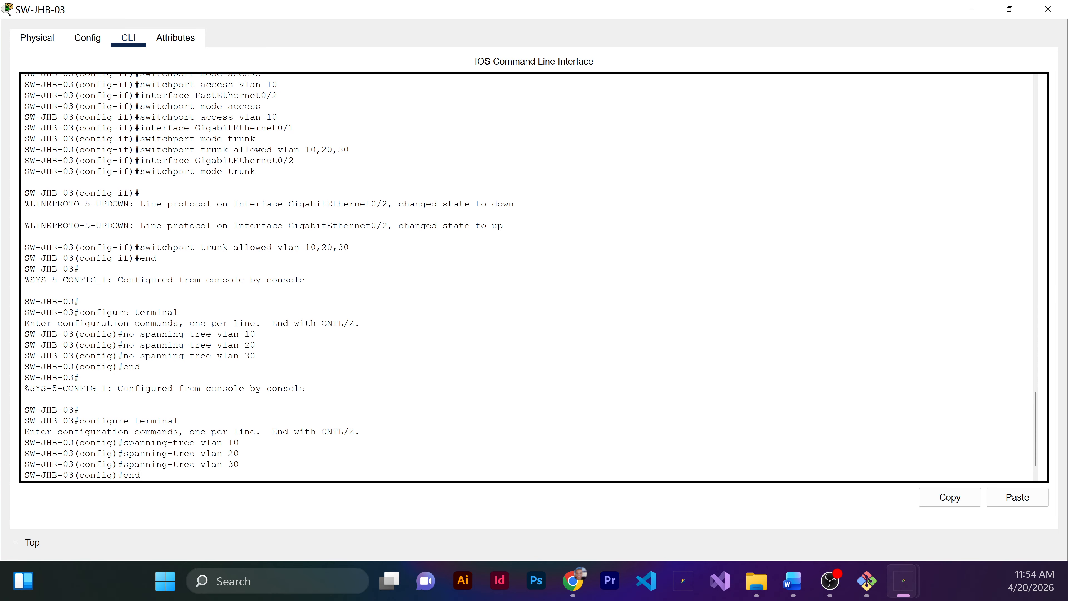
key("Return")
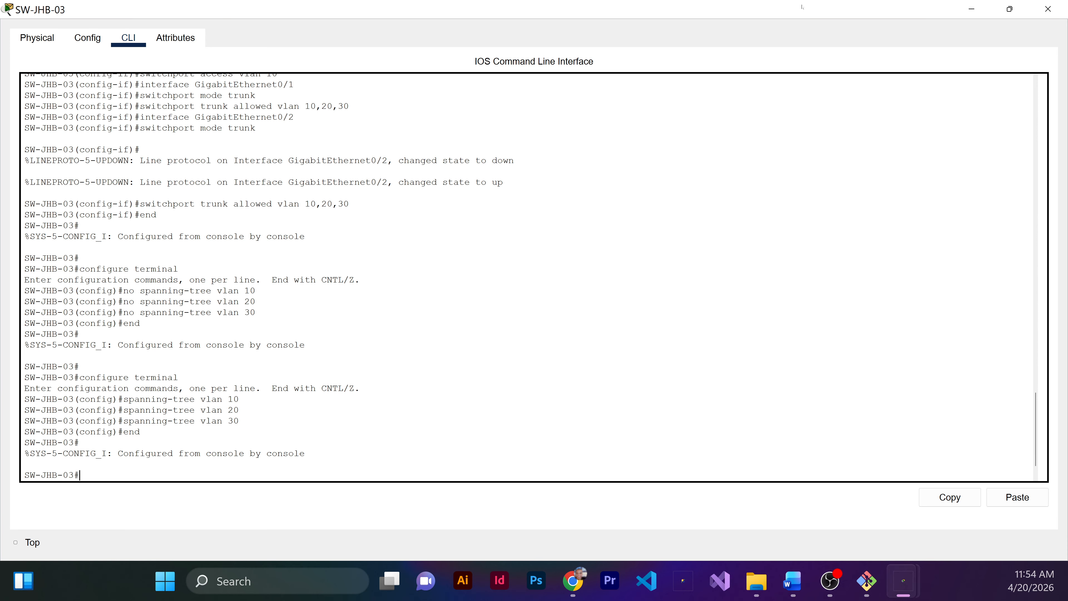
left_click(972, 9)
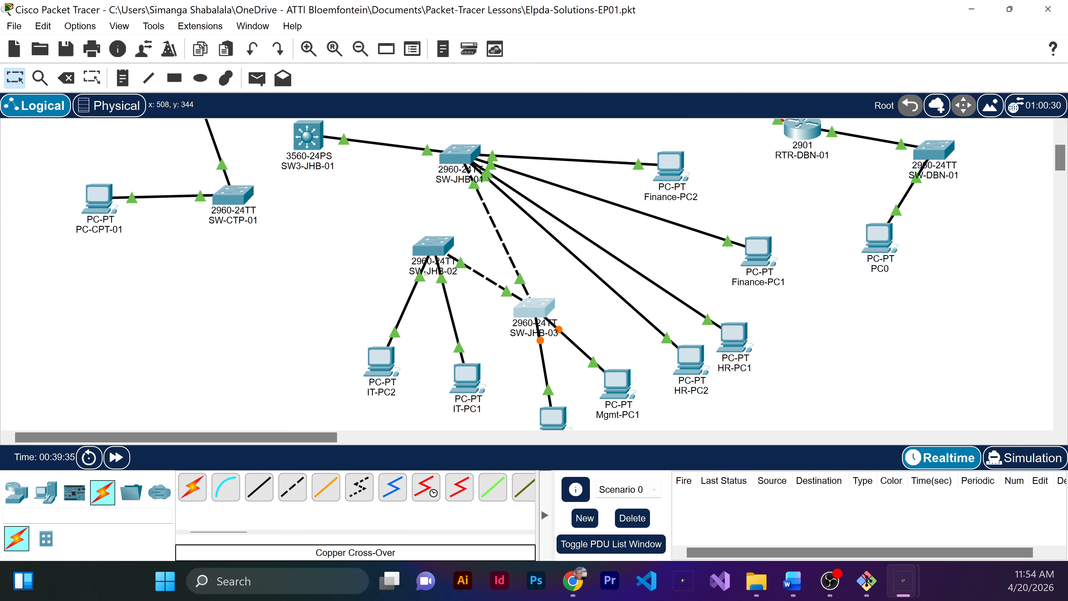